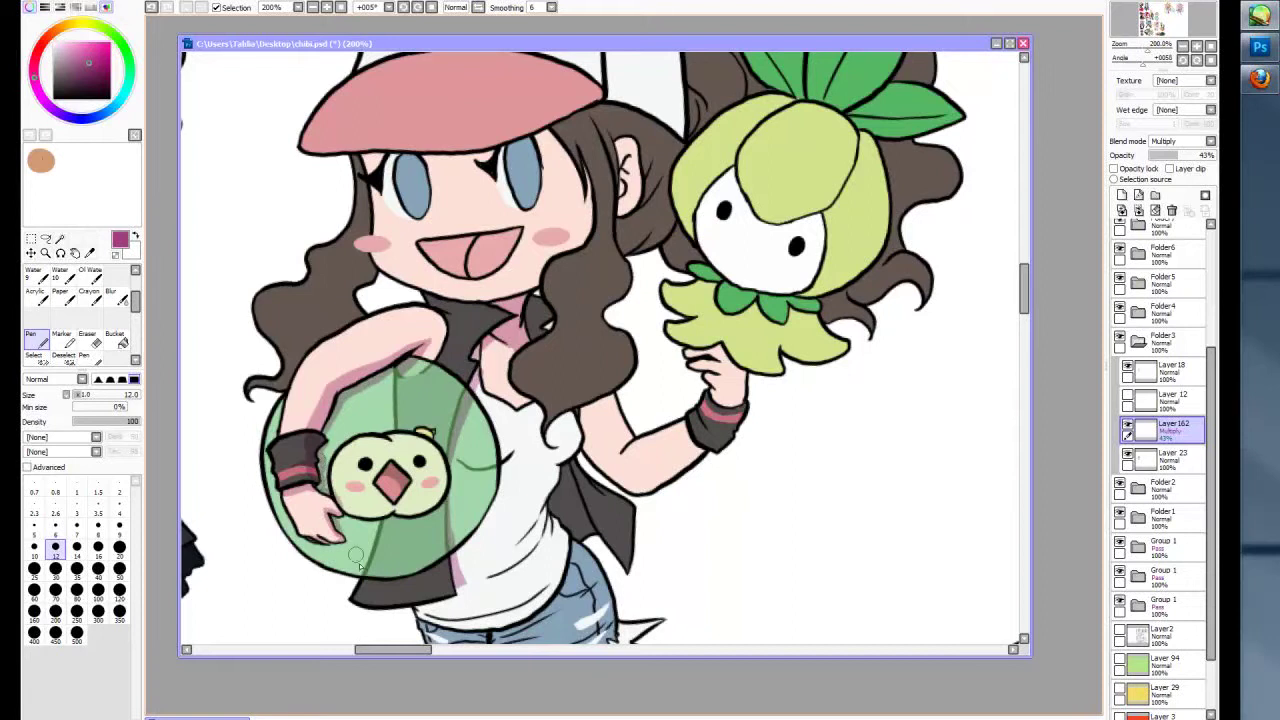
- Shade the girl's white tank top folds, the vest's inner side and her raised arm in purple on the Multiply layer
key(e)
drag(440, 478, 396, 514)
key(n)
scroll(340, 517, down, 3)
scroll(518, 340, up, 3)
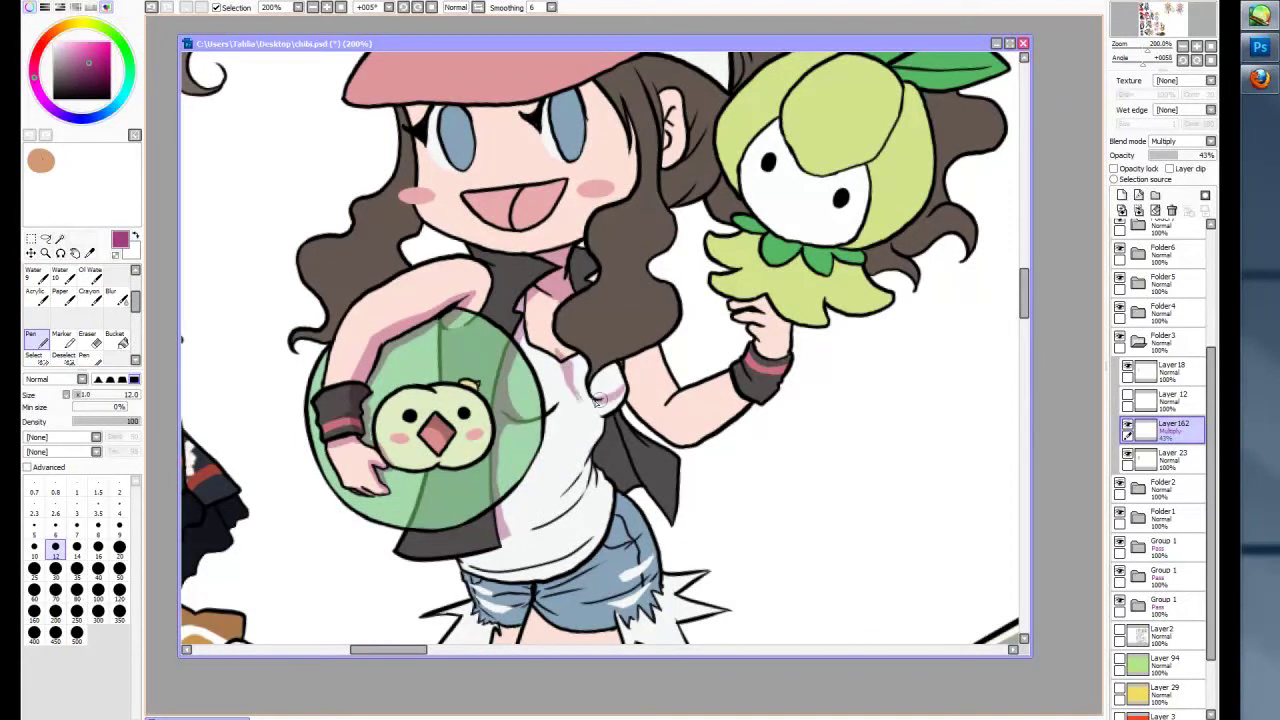
mouse_move(540, 422)
mouse_down()
mouse_move(587, 415)
mouse_move(567, 361)
mouse_move(567, 446)
mouse_move(595, 405)
mouse_move(552, 522)
mouse_move(575, 499)
mouse_move(517, 569)
mouse_move(595, 526)
mouse_move(596, 459)
mouse_move(625, 484)
mouse_up()
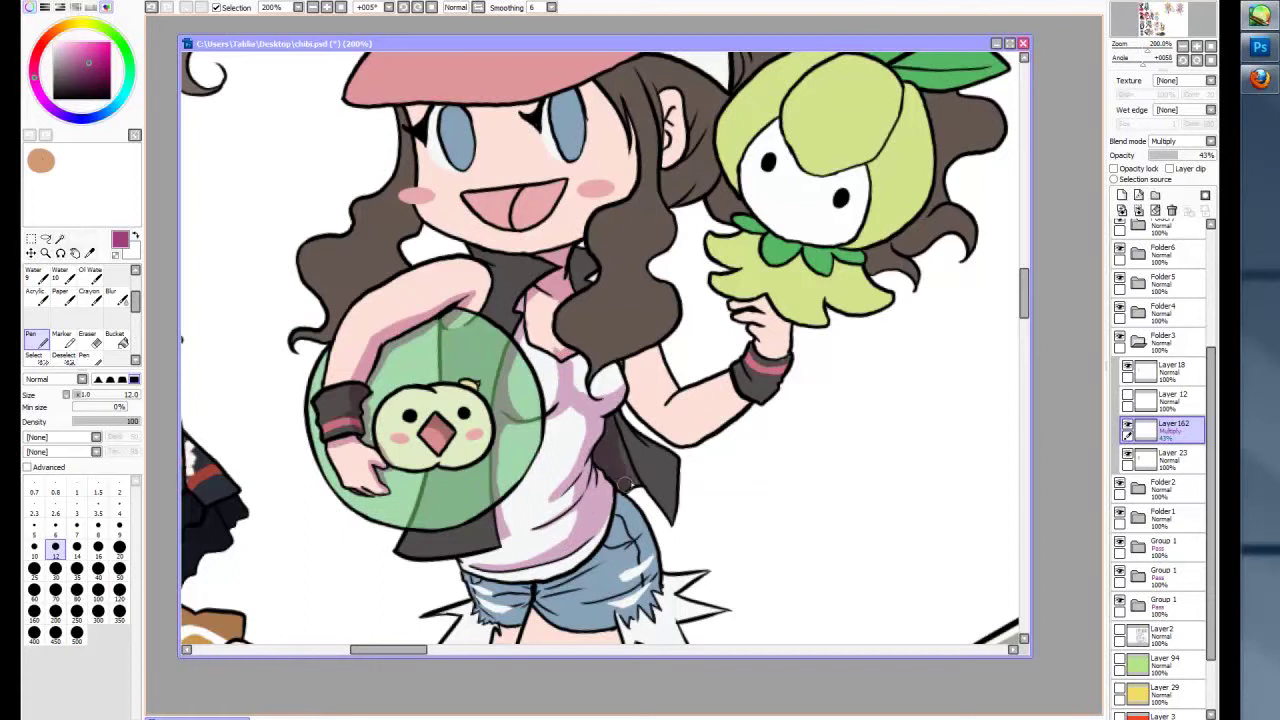
mouse_move(646, 377)
mouse_down()
mouse_move(615, 392)
mouse_move(685, 416)
mouse_move(705, 404)
mouse_move(683, 435)
mouse_move(786, 359)
mouse_move(782, 329)
mouse_up()
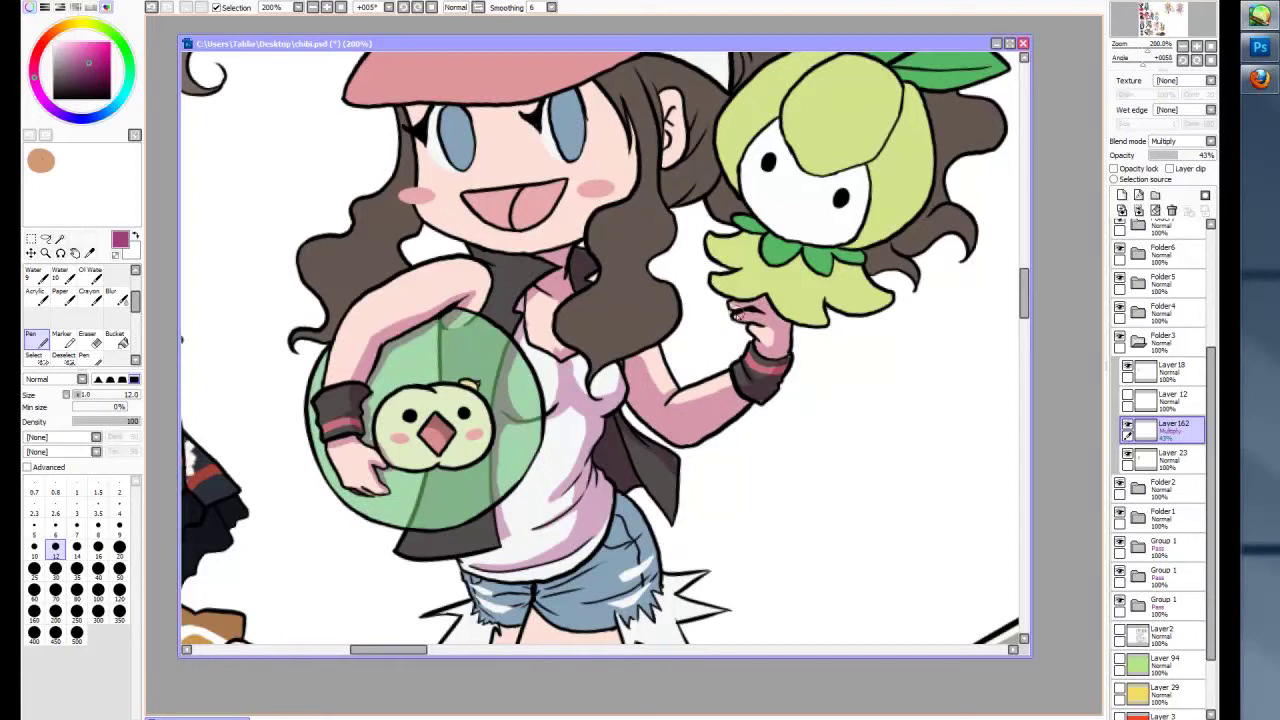
- Add purple shading to the girl's neckline, mouth and the outer side of her cheek
key(e)
click(40, 345)
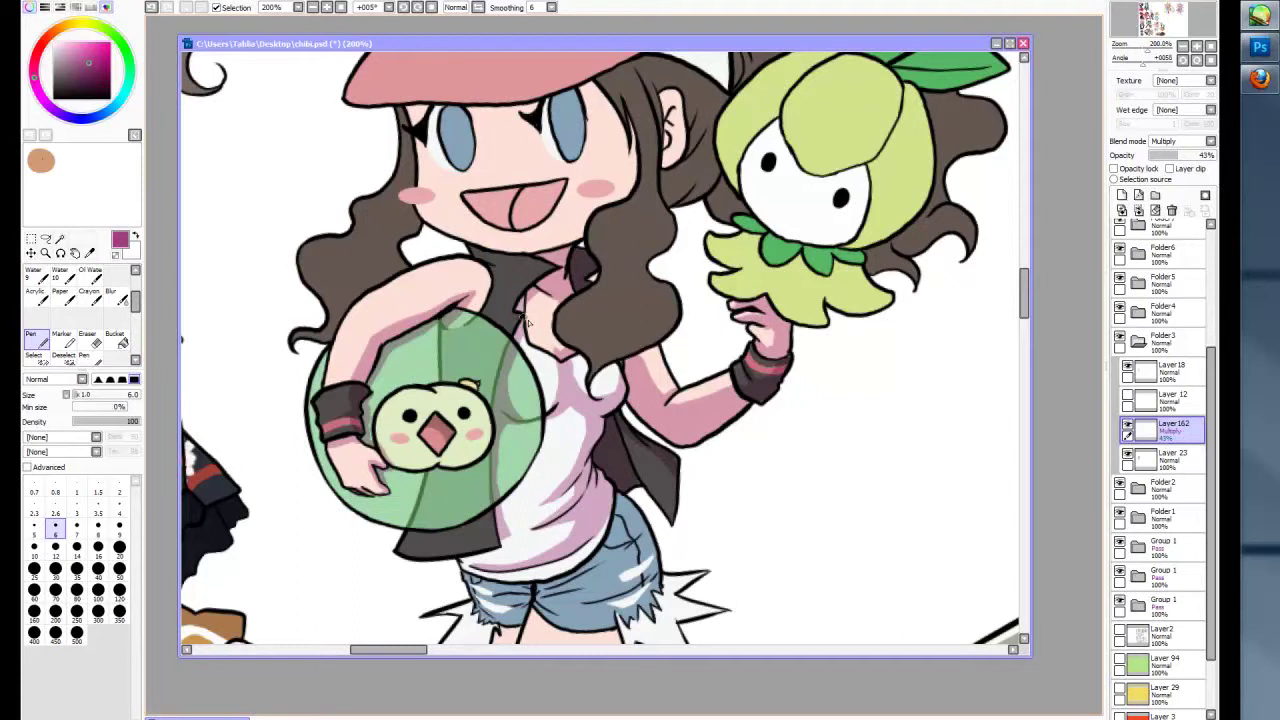
key(bracketright)
key(bracketright)
key(bracketright)
key(bracketright)
key(bracketright)
key(bracketright)
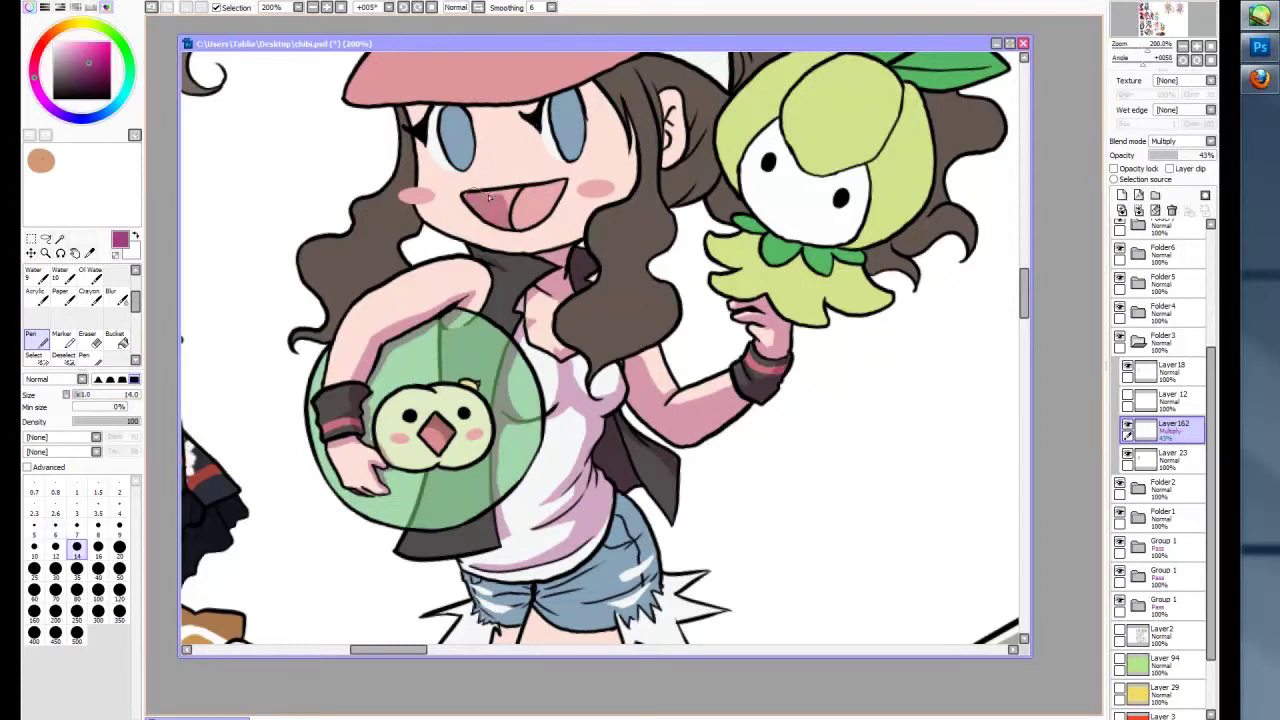
drag(611, 192, 622, 193)
key(e)
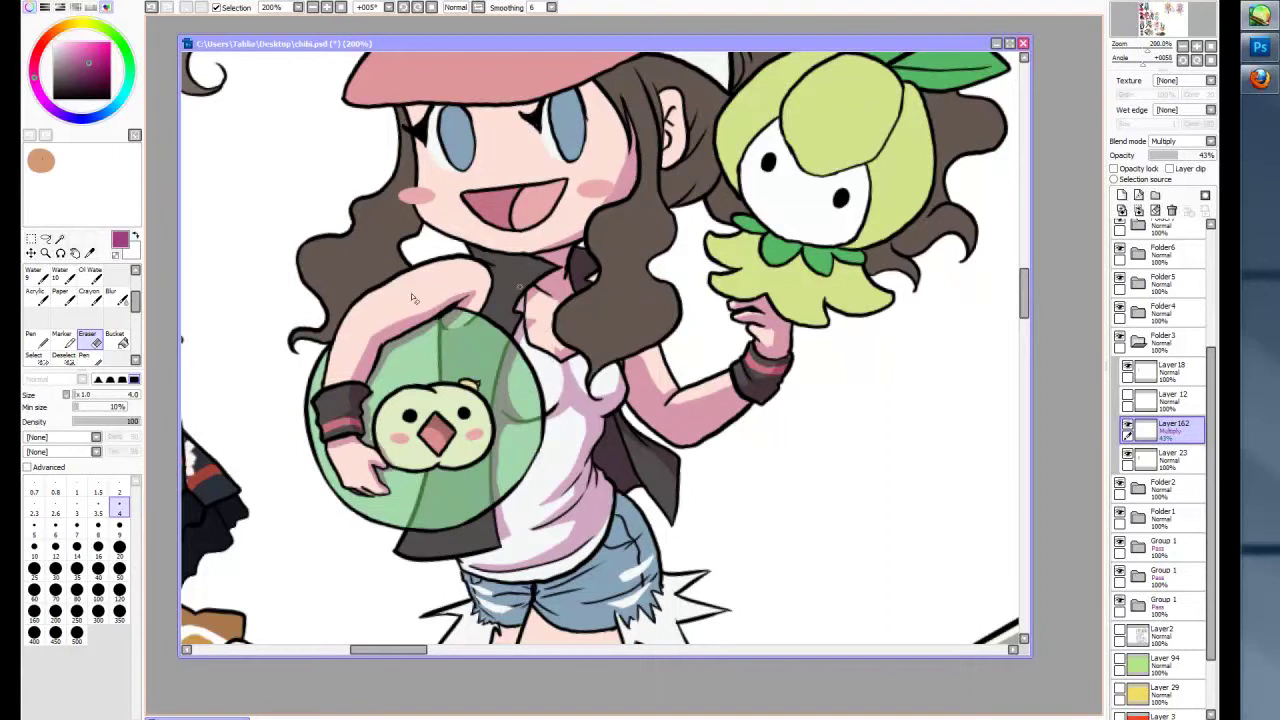
key(n)
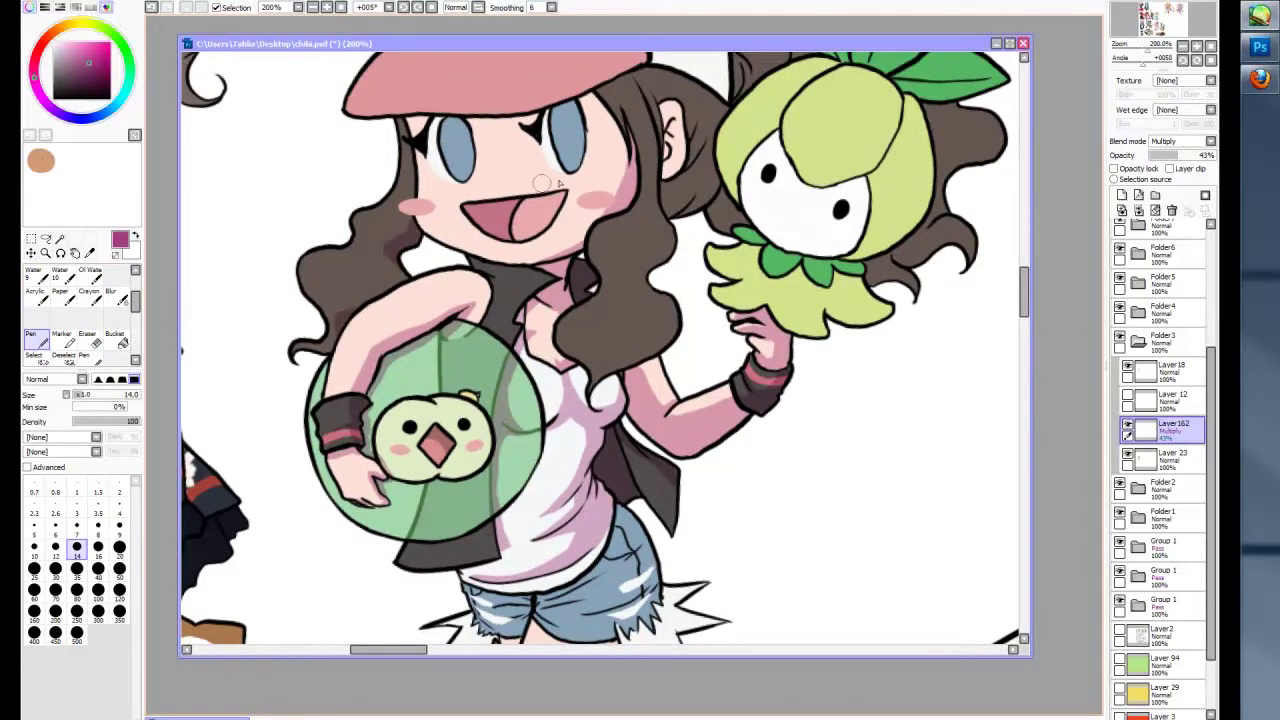
- Shade the face under the cap brim, the cap's back and brim edge, and the hair beside the face in purple
drag(644, 78, 620, 262)
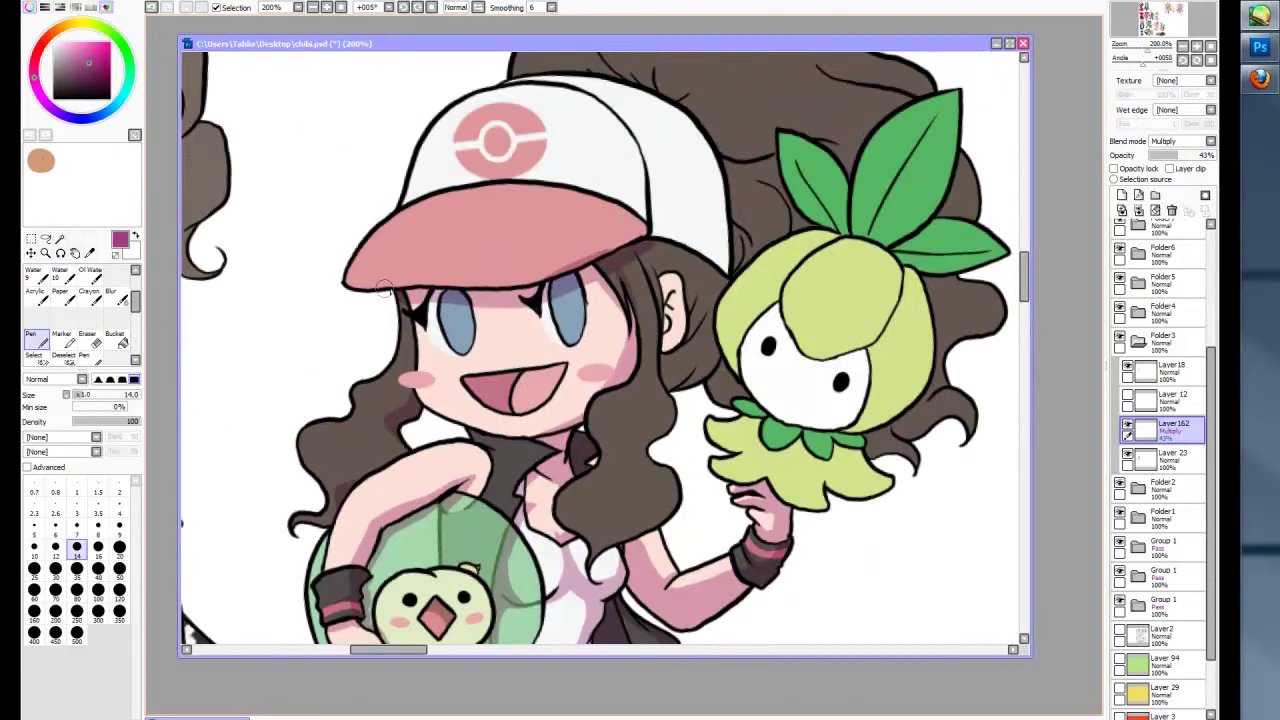
mouse_move(604, 106)
mouse_down()
mouse_move(626, 213)
mouse_move(679, 229)
mouse_move(713, 172)
mouse_move(682, 186)
mouse_move(658, 170)
mouse_move(647, 478)
mouse_up()
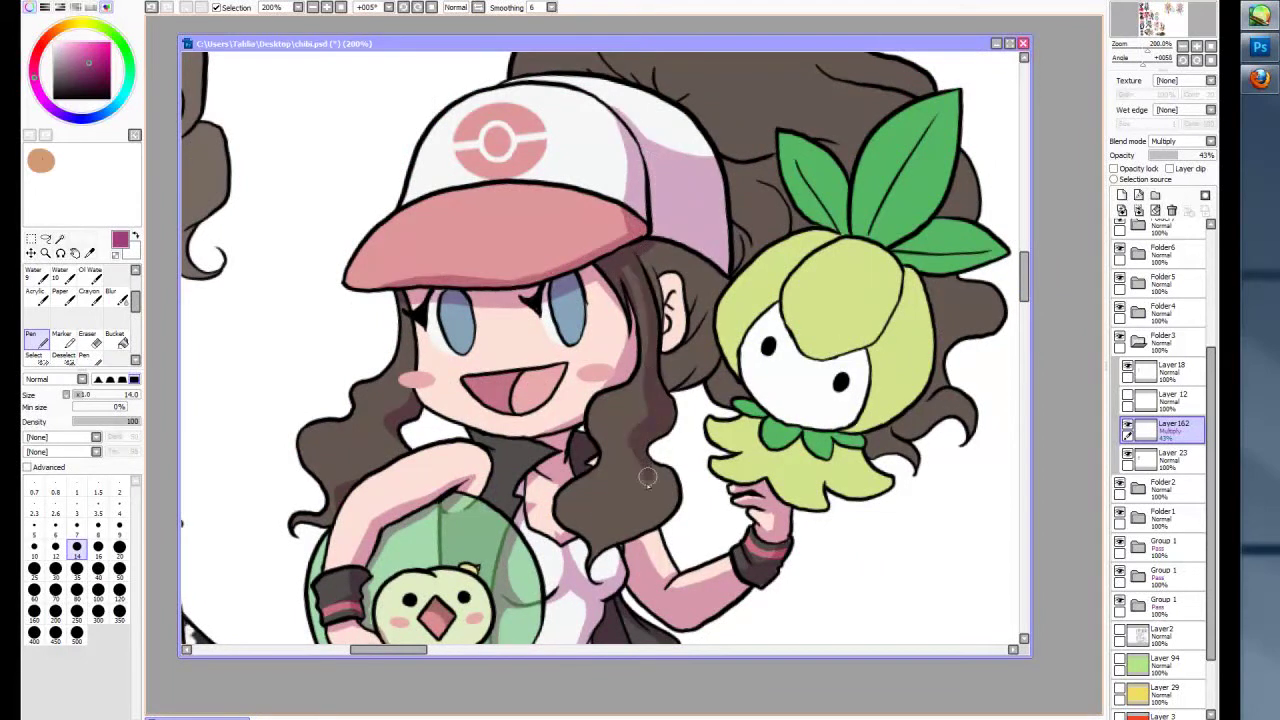
mouse_move(710, 250)
mouse_down()
mouse_move(662, 355)
mouse_move(705, 335)
mouse_move(706, 317)
mouse_up()
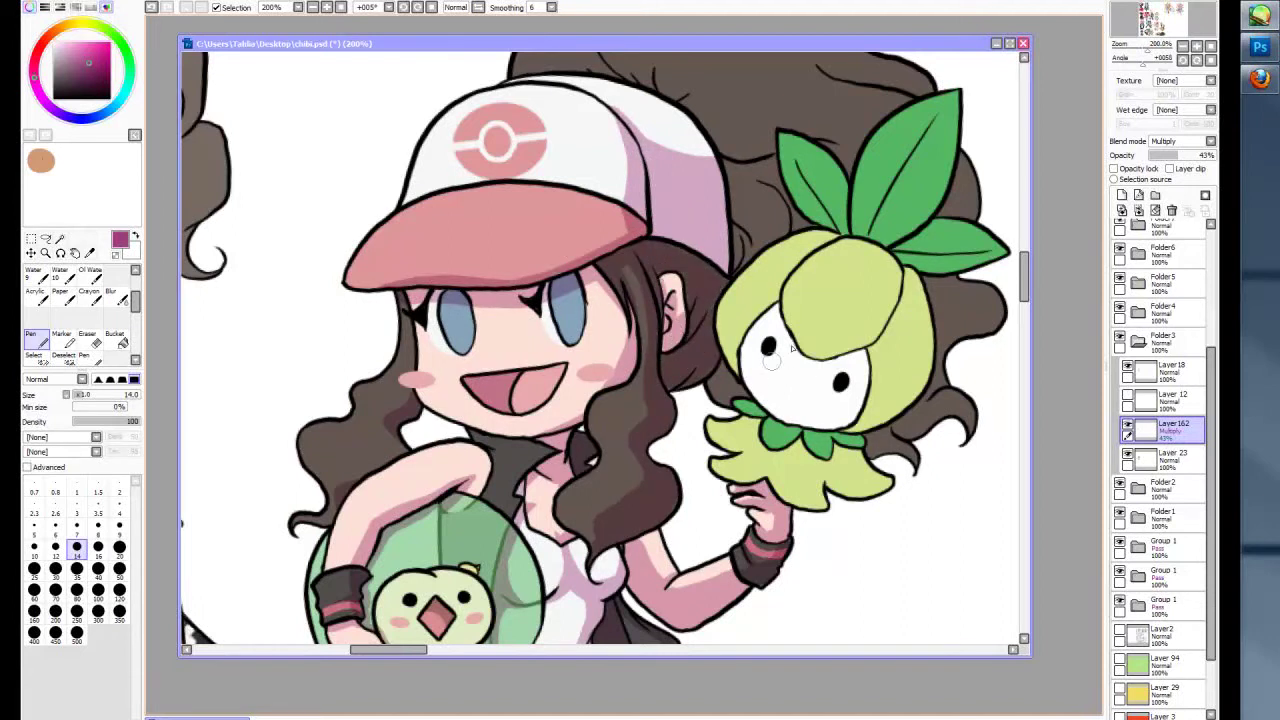
- Shade the denim shorts and the white frayed spikes at their hem, redoing the stroke near the vest
scroll(735, 380, down, 2)
scroll(650, 450, up, 1)
mouse_move(570, 538)
mouse_down()
mouse_move(630, 470)
mouse_move(540, 560)
mouse_move(650, 530)
mouse_up()
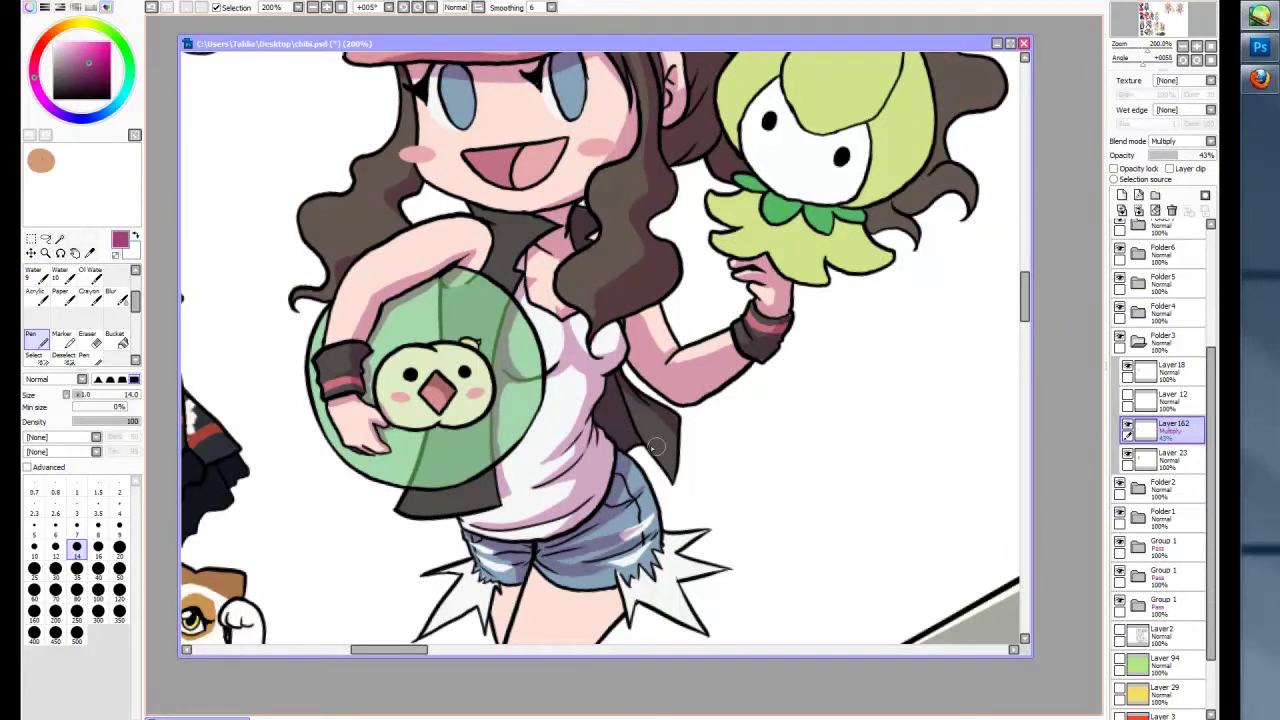
key(ctrl+z)
drag(628, 465, 650, 570)
mouse_move(655, 525)
mouse_down()
mouse_move(561, 559)
mouse_move(643, 511)
mouse_move(599, 585)
mouse_move(645, 551)
mouse_up()
mouse_move(635, 616)
mouse_down()
mouse_move(683, 603)
mouse_move(675, 540)
mouse_up()
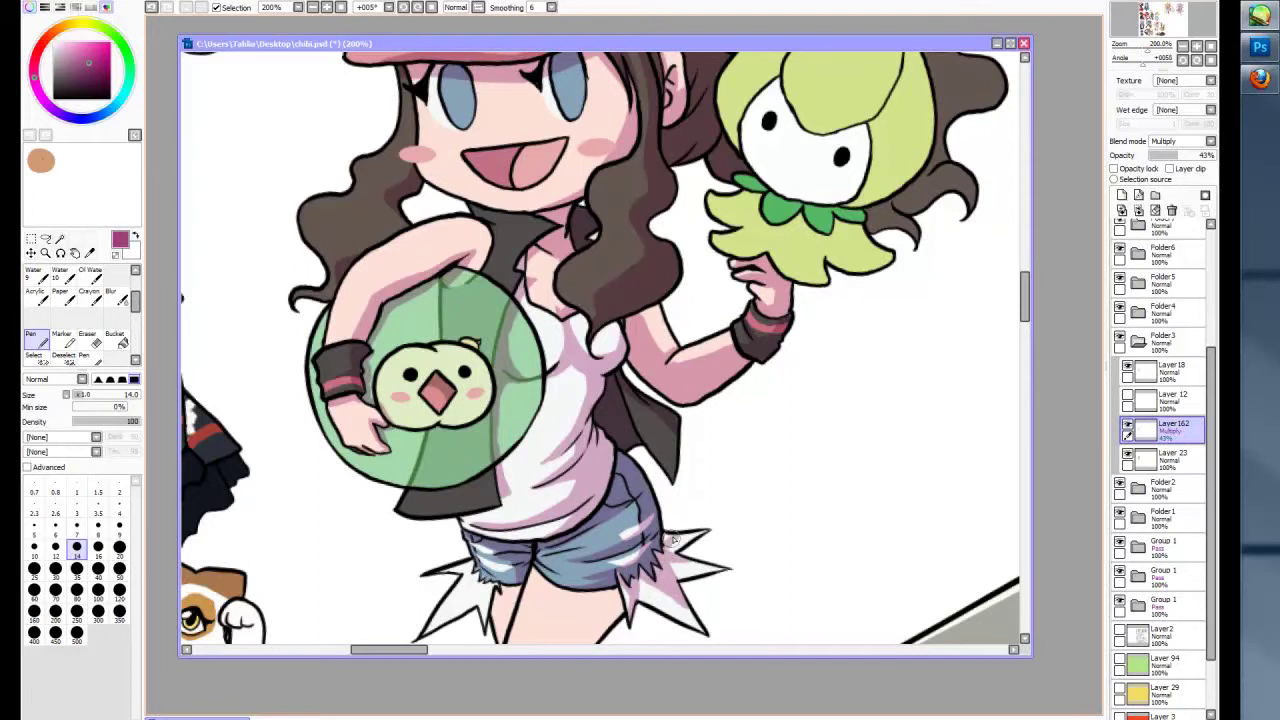
- Shade the girl's legs and dark boots in purple
scroll(488, 588, down, 3)
click(37, 337)
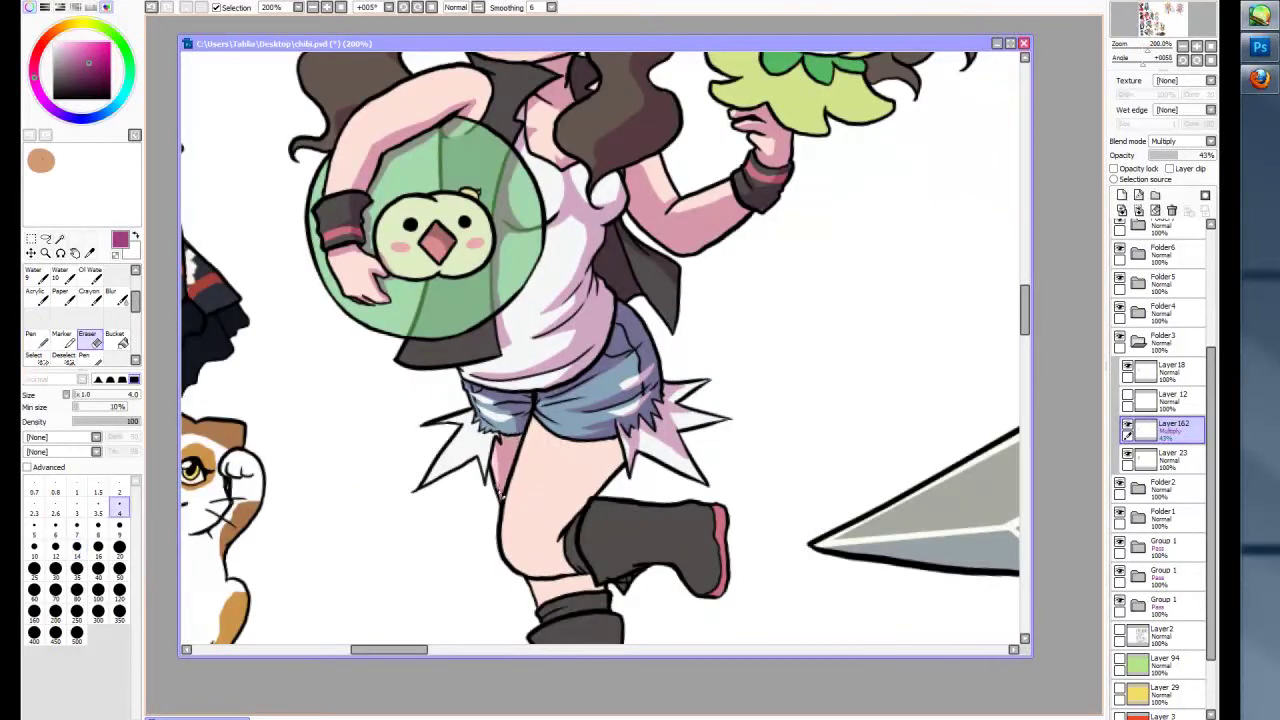
mouse_move(483, 428)
mouse_down()
mouse_move(605, 470)
mouse_move(560, 555)
mouse_move(565, 515)
mouse_up()
mouse_move(1027, 325)
mouse_down()
mouse_move(1034, 287)
mouse_move(1030, 347)
mouse_up()
mouse_move(686, 343)
mouse_down()
mouse_move(599, 325)
mouse_move(615, 350)
mouse_move(551, 353)
mouse_move(601, 362)
mouse_move(610, 540)
mouse_up()
drag(606, 415, 612, 540)
drag(546, 453, 595, 548)
- Shade the large ponytail behind the cap and its loose strands, cleaning the edges with the Eraser
scroll(612, 305, up, 5)
mouse_move(650, 280)
mouse_down()
mouse_move(701, 310)
mouse_move(725, 366)
mouse_move(813, 420)
mouse_move(740, 350)
mouse_up()
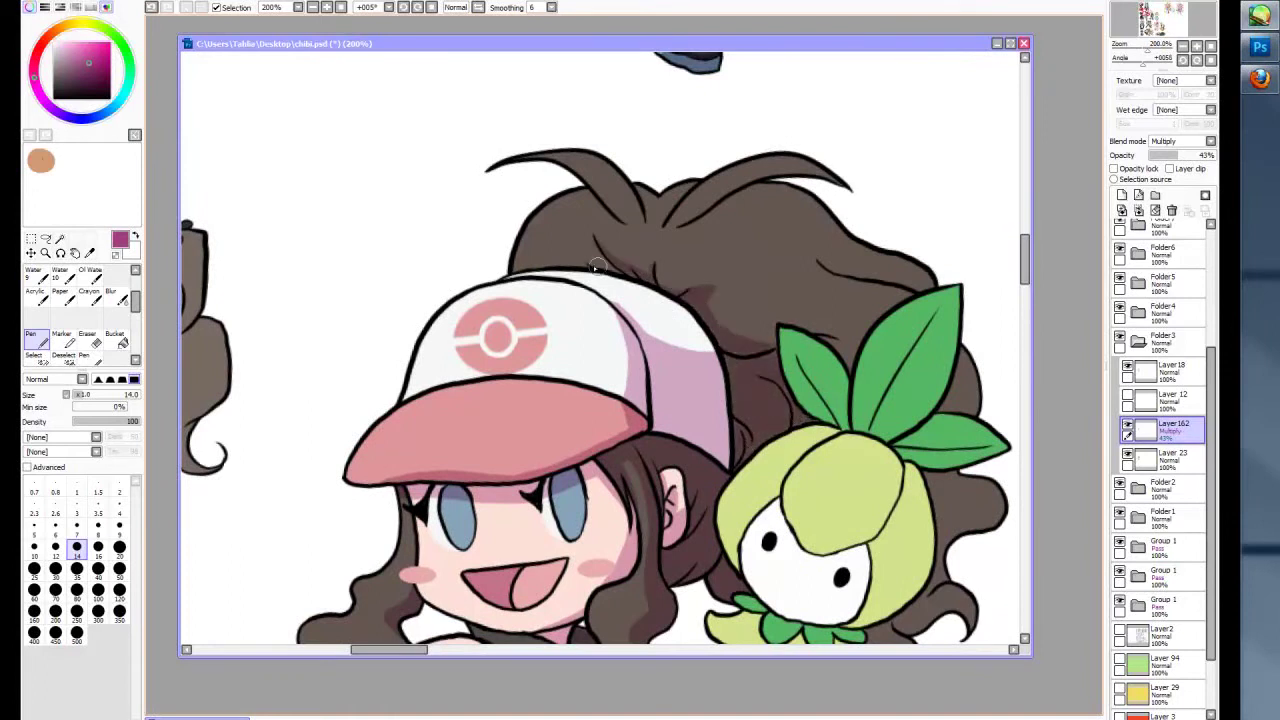
mouse_move(818, 338)
mouse_down()
mouse_move(950, 385)
mouse_move(968, 362)
mouse_up()
key(e)
click(44, 340)
mouse_move(812, 212)
mouse_down()
mouse_move(826, 255)
mouse_move(930, 292)
mouse_up()
key(e)
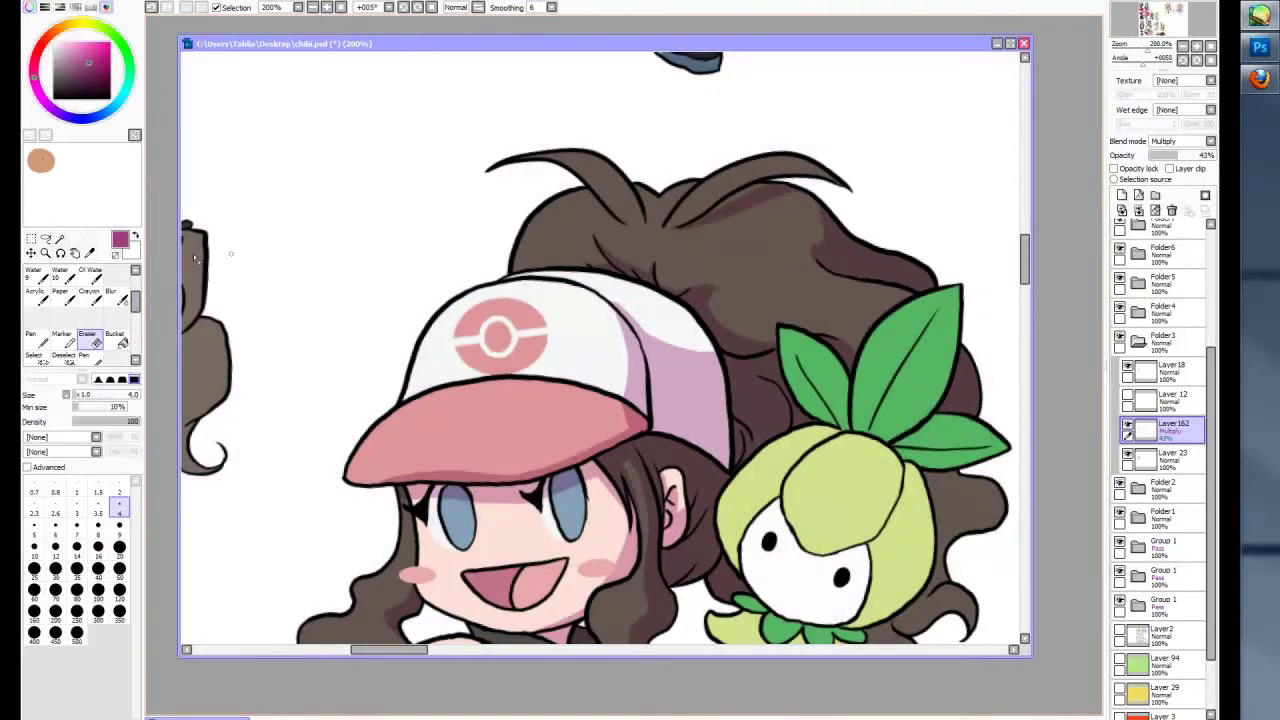
key(n)
drag(608, 165, 632, 203)
- Shade the green bulb creature's head, white face, leaves, collar and leafy skirt in purple
scroll(1066, 287, down, 3)
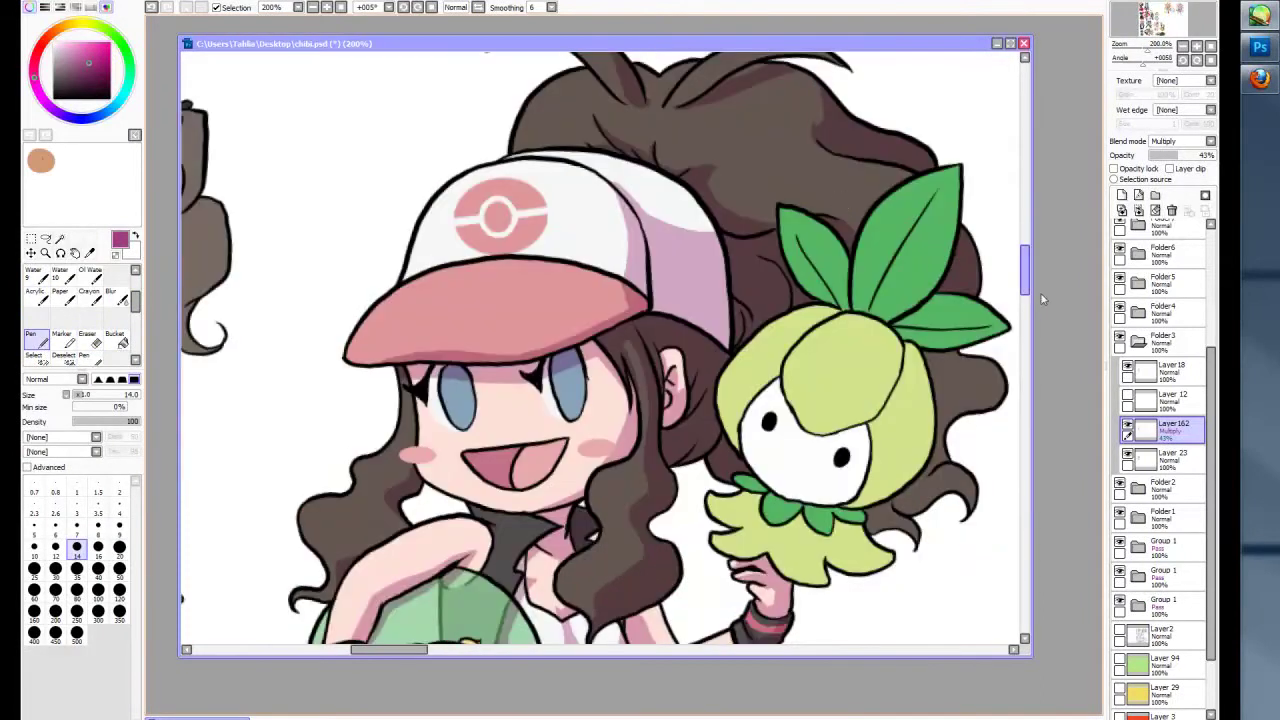
scroll(880, 270, down, 2)
mouse_move(735, 346)
mouse_down()
mouse_move(801, 404)
mouse_move(881, 407)
mouse_move(870, 347)
mouse_move(900, 245)
mouse_move(995, 248)
mouse_up()
drag(830, 145, 845, 215)
drag(785, 170, 930, 215)
drag(950, 80, 924, 195)
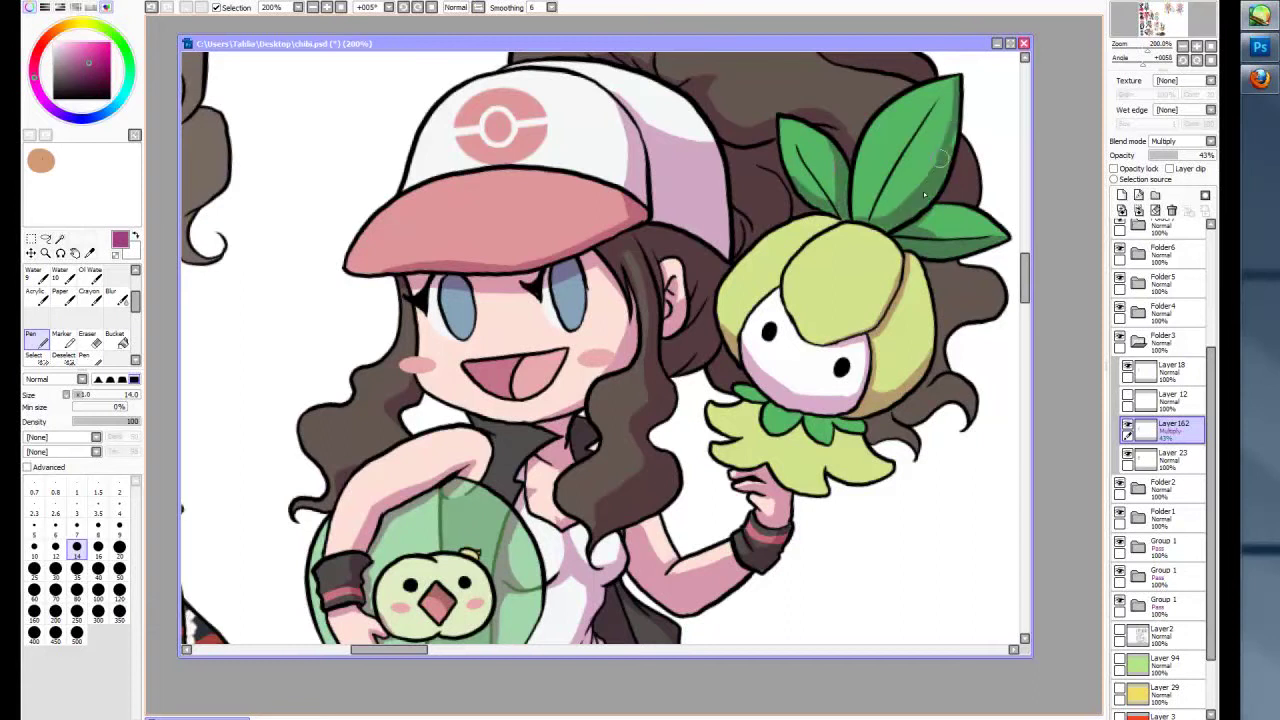
scroll(940, 158, down, 2)
drag(753, 298, 799, 320)
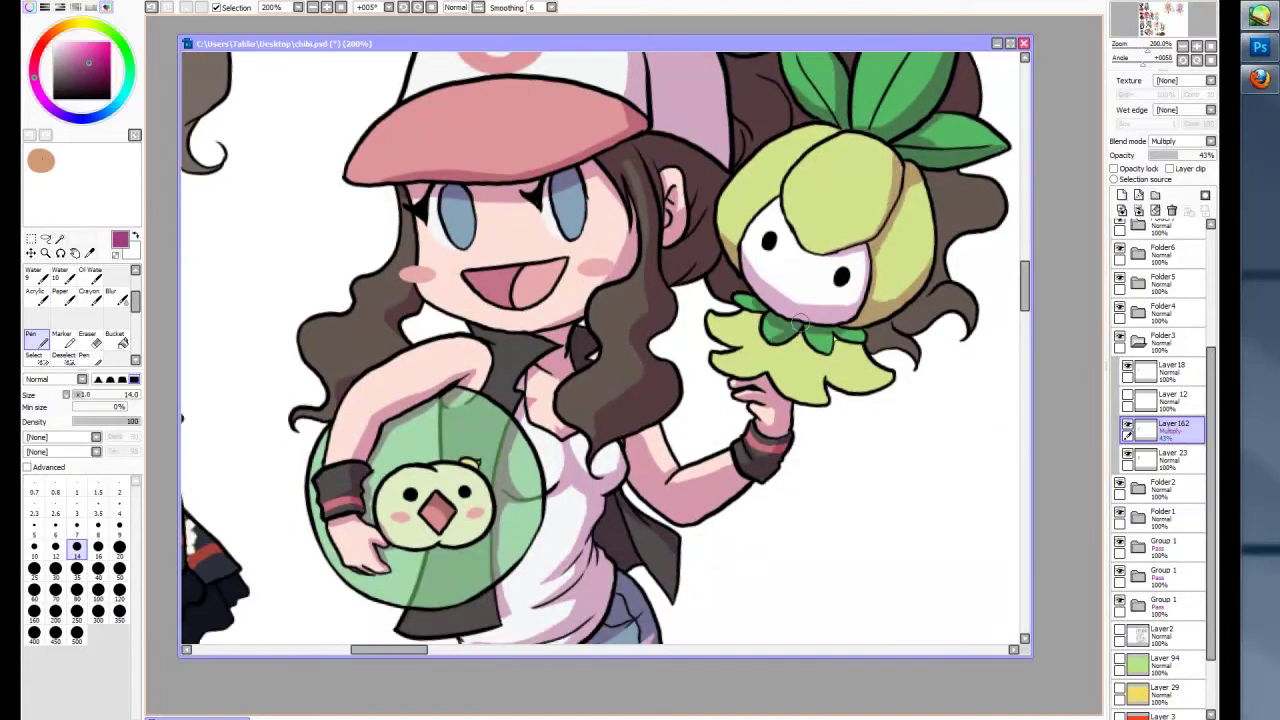
mouse_move(818, 402)
mouse_down()
mouse_move(831, 370)
mouse_move(857, 365)
mouse_move(885, 385)
mouse_up()
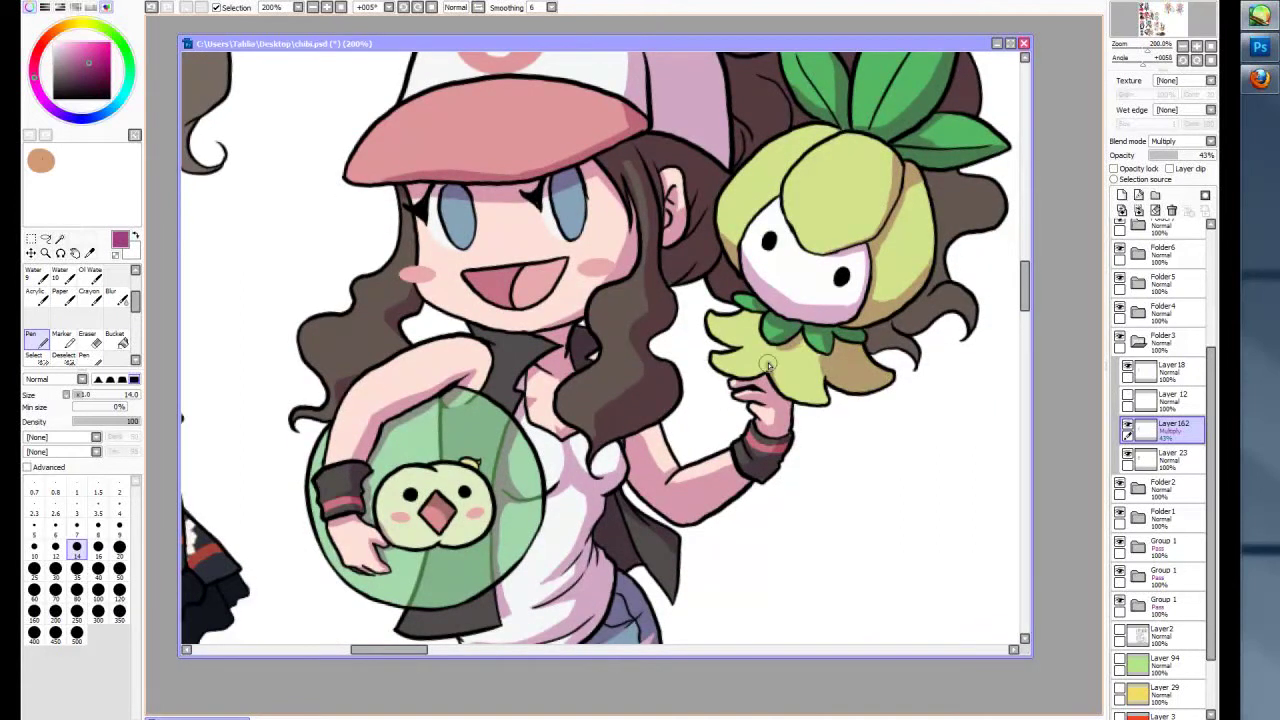
- Fill the hair behind the bulb creature with shading and clean up the shadow on its white face
scroll(715, 634, right, 10)
mouse_move(385, 350)
mouse_down()
mouse_move(440, 310)
mouse_move(440, 180)
mouse_move(468, 296)
mouse_up()
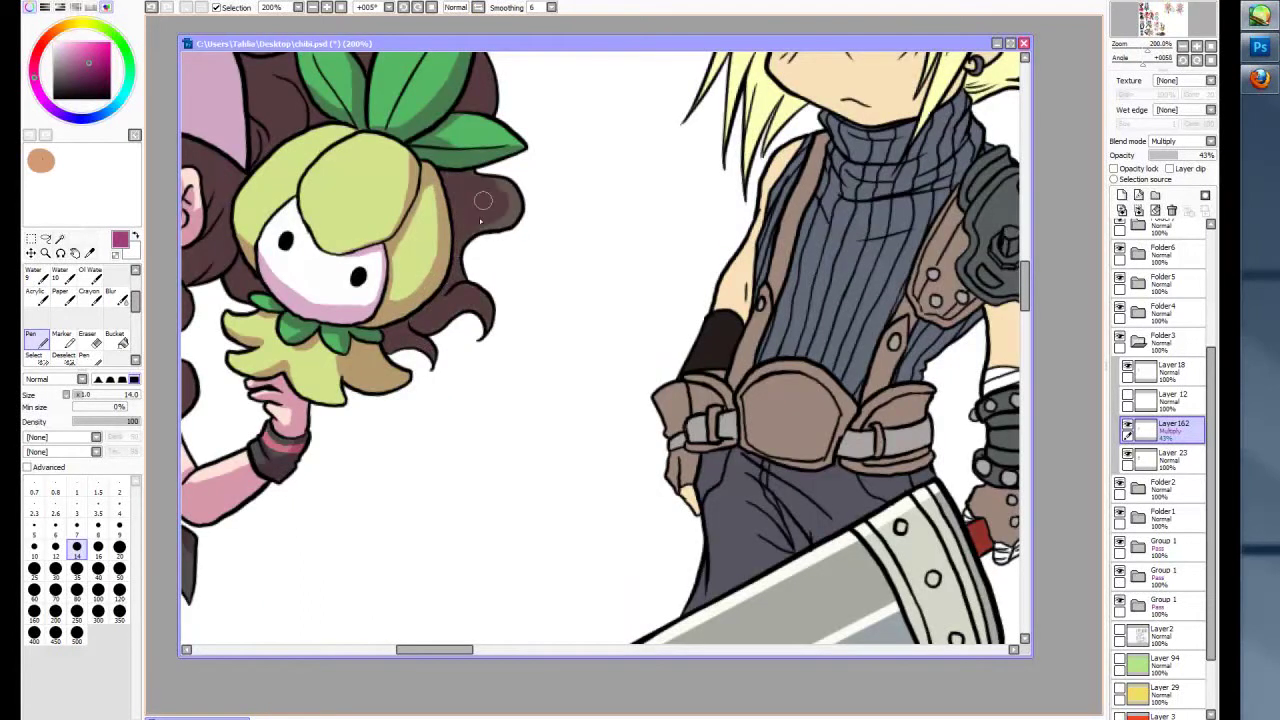
key(e)
scroll(350, 287, down, 4)
scroll(632, 210, up, 6)
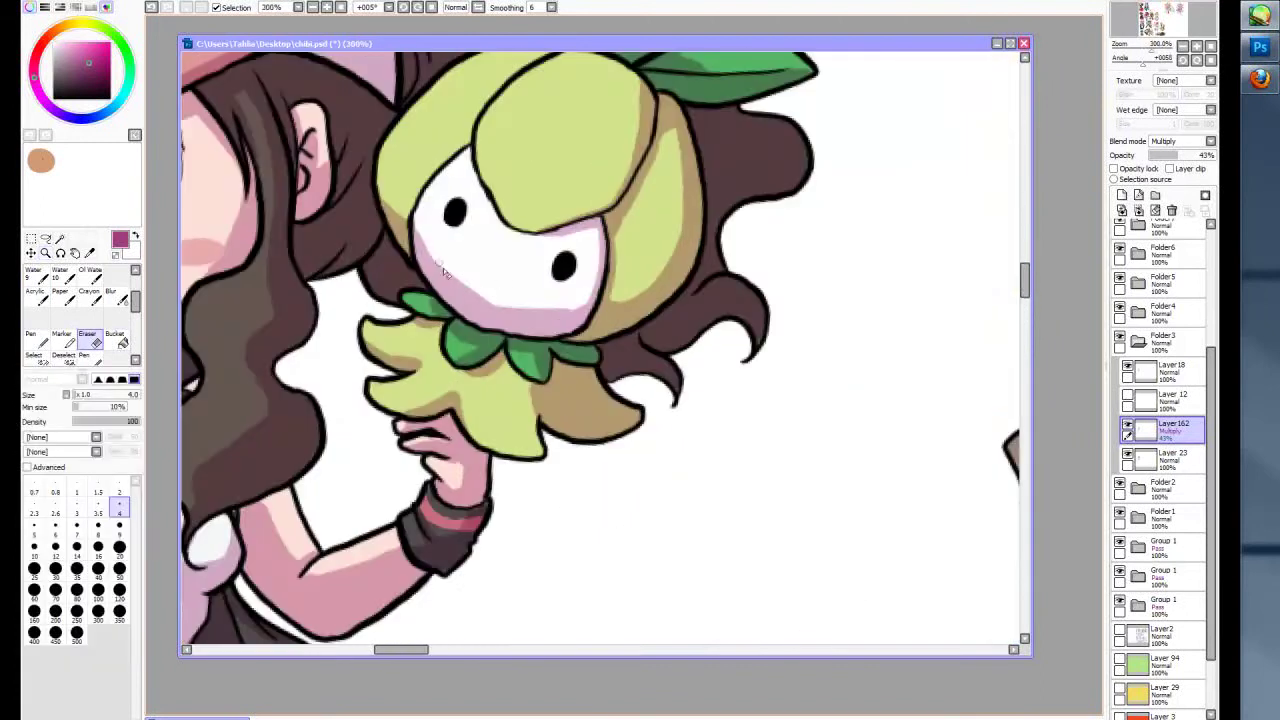
key(n)
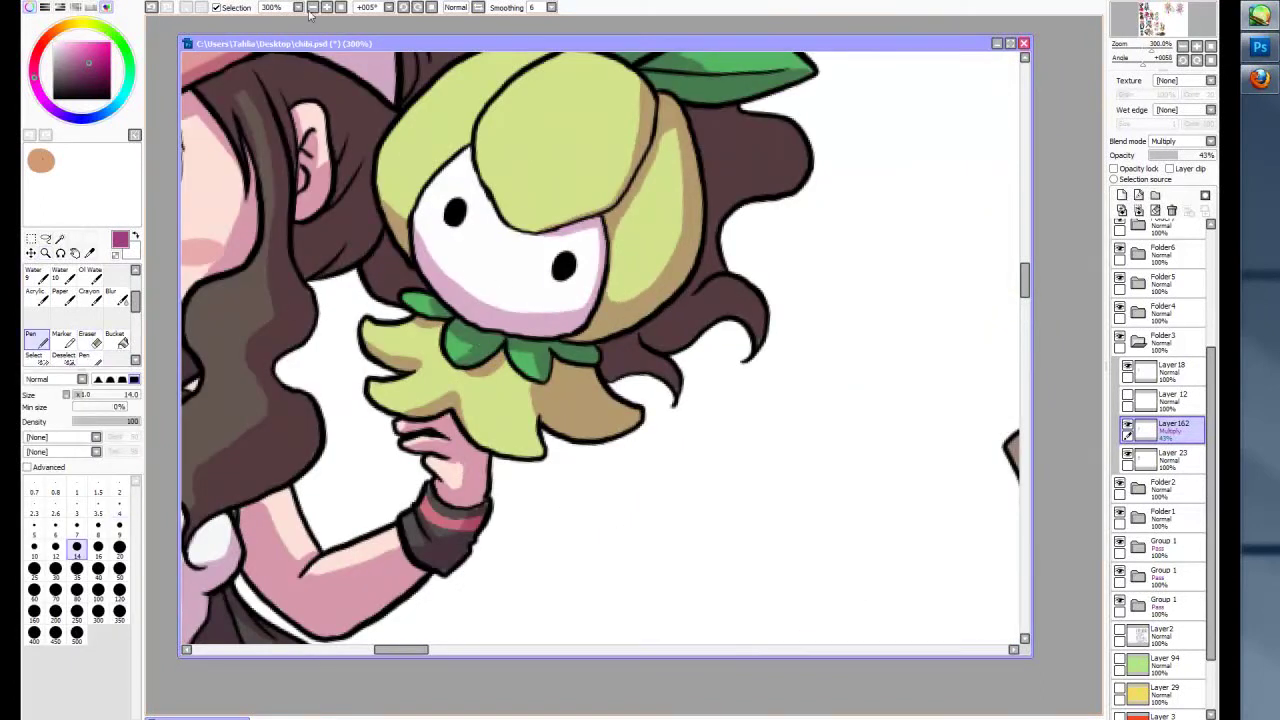
- Add a new layer above Layer162 with Multiply blending and 63% opacity
click(312, 7)
click(1122, 195)
click(45, 253)
click(430, 430)
click(1210, 141)
click(1170, 180)
click(1191, 155)
key(n)
- Shade the round creature's face and green ball body in dark green, and lower the layer's opacity to 18%
mouse_move(330, 370)
mouse_down()
mouse_move(379, 388)
mouse_move(447, 328)
mouse_move(370, 330)
mouse_up()
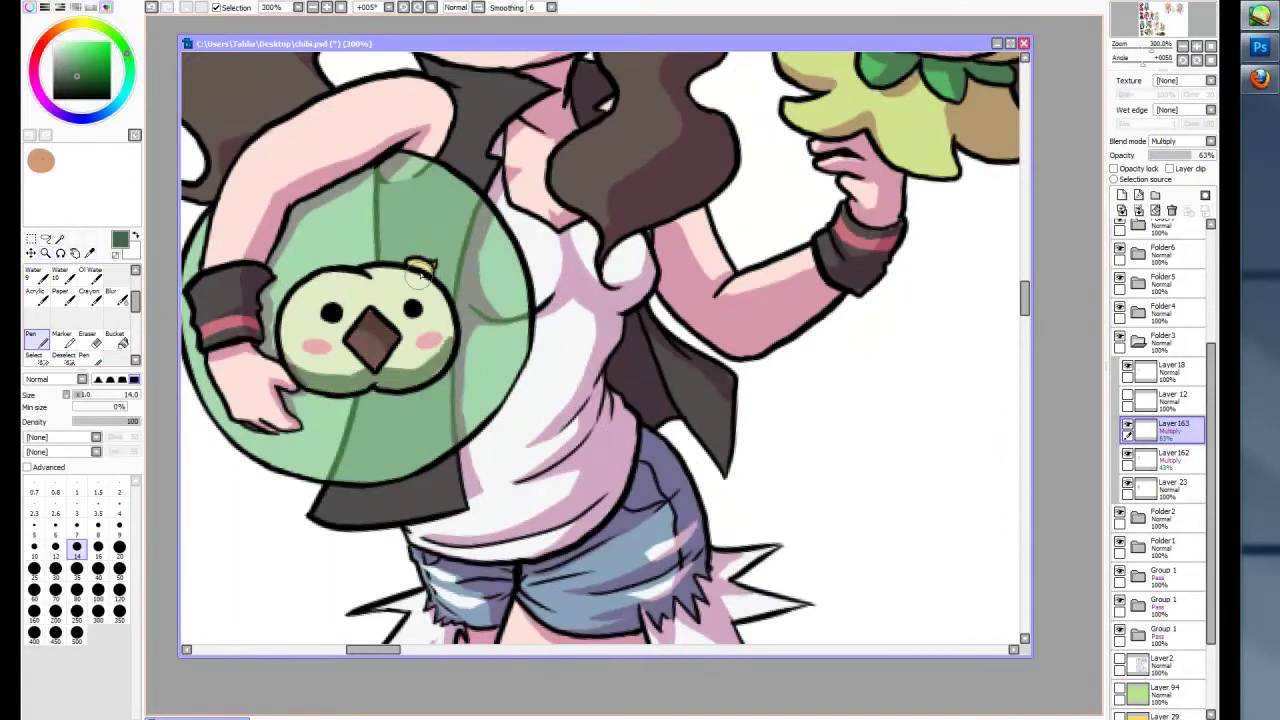
click(1168, 155)
mouse_move(471, 267)
mouse_down()
mouse_move(455, 440)
mouse_move(473, 375)
mouse_up()
drag(386, 250, 424, 262)
drag(360, 400, 433, 410)
drag(480, 362, 455, 388)
drag(378, 256, 460, 240)
key(ctrl+minus)
click(1160, 155)
key(ctrl+plus)
- Set Layer162's opacity to 49% and sample its purple shading colour
click(1183, 458)
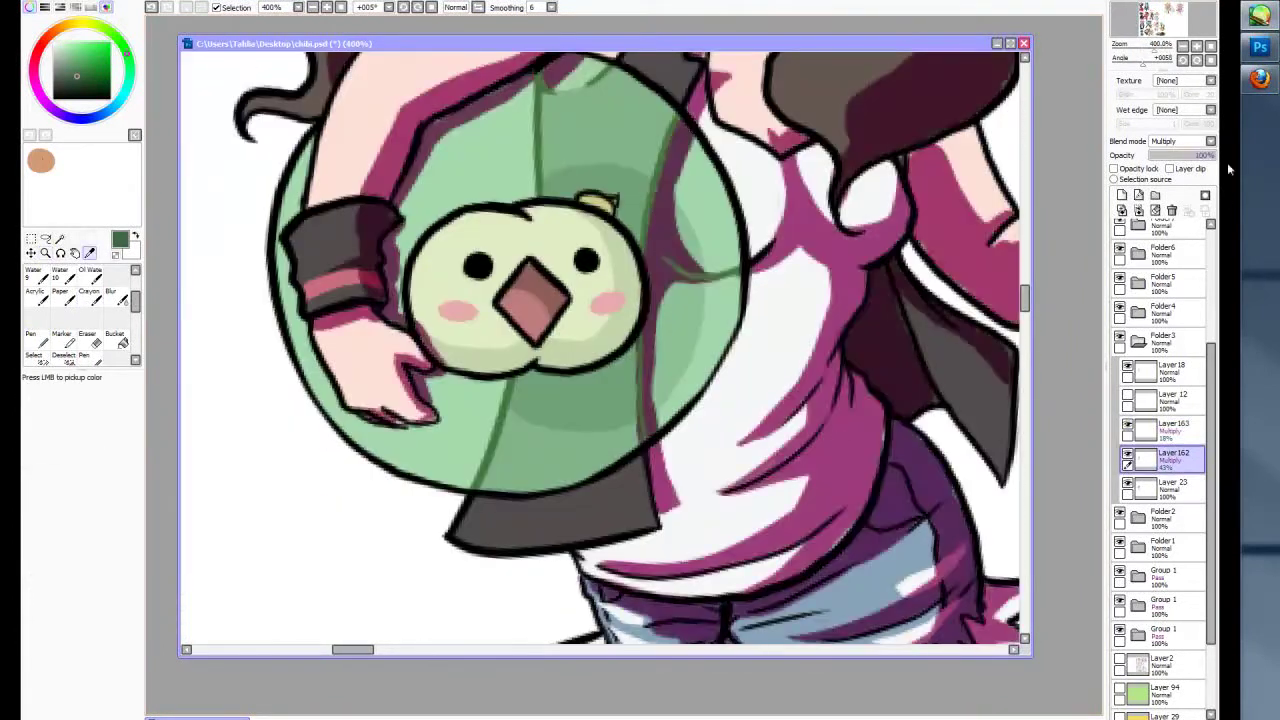
key(n)
alt+click(878, 432)
- Add purple shading to the underside of the round creature's face and soften it with the Blur tool
mouse_move(575, 560)
mouse_down()
mouse_move(690, 510)
mouse_move(695, 540)
mouse_up()
key(e)
key(n)
key(b)
drag(452, 356, 625, 335)
key(ctrl+minus)
key(ctrl+minus)
key(ctrl+minus)
key(ctrl+minus)
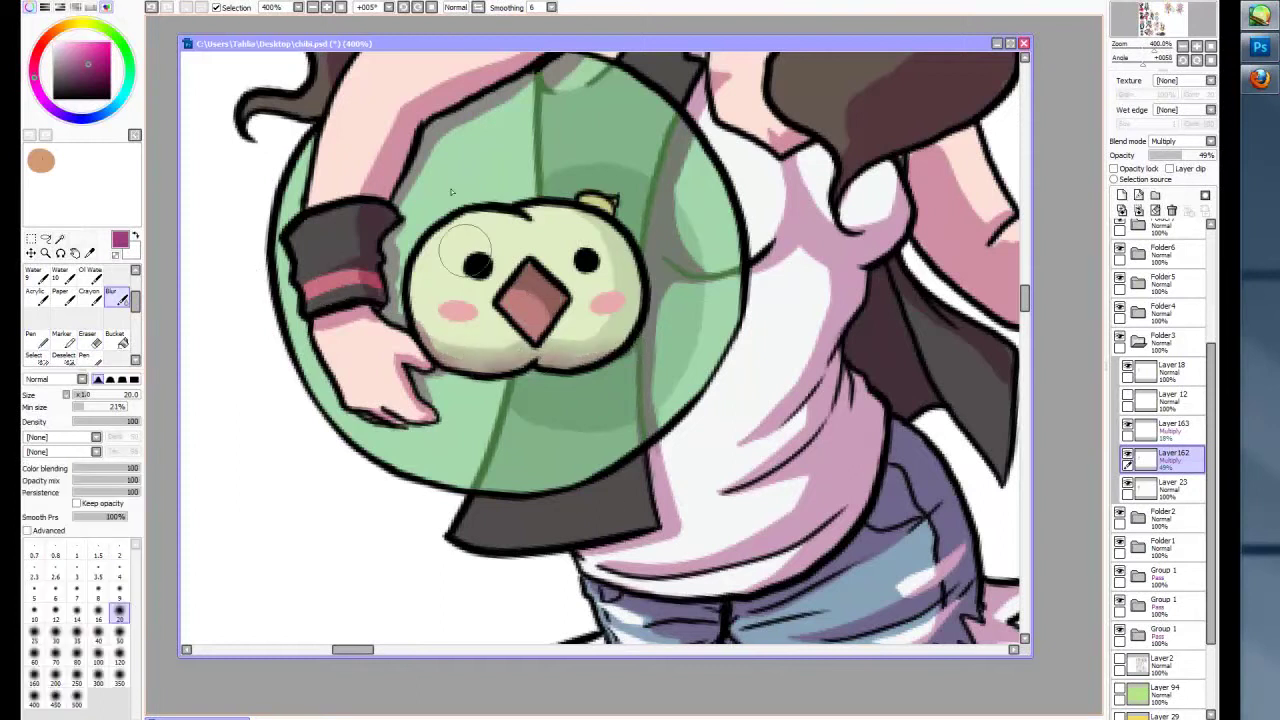
- Add a new layer above Layer163 and paint the upper part of both irises dark blue
key(z)
scroll(600, 350, up, 1)
click(1170, 428)
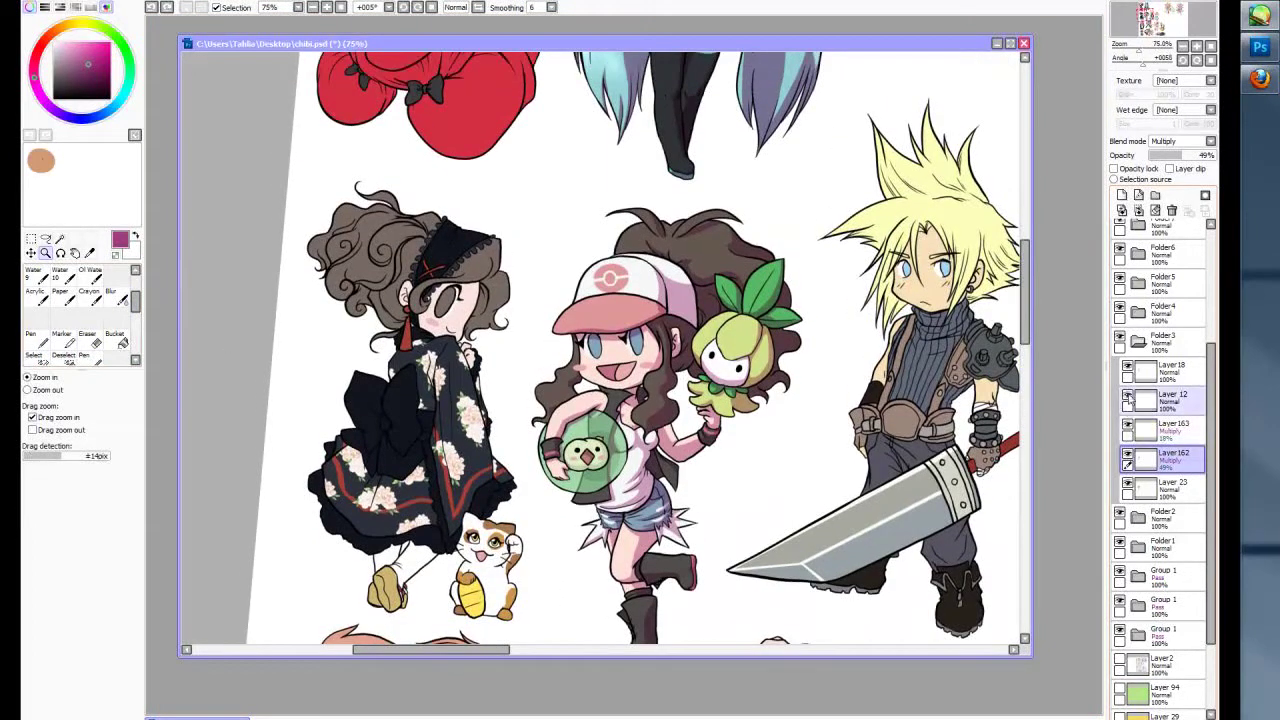
click(1122, 195)
key(ctrl+plus)
key(ctrl+plus)
key(ctrl+plus)
key(ctrl+plus)
alt+click(520, 338)
key(n)
drag(515, 310, 520, 365)
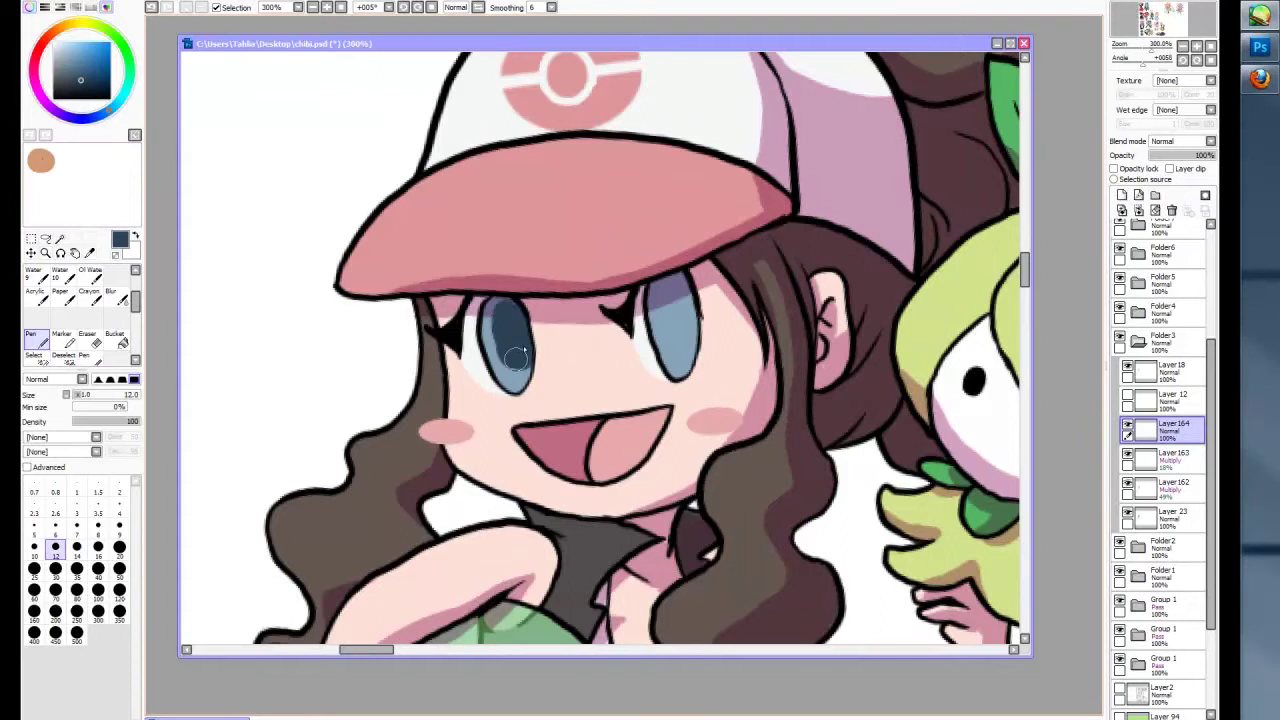
drag(655, 295, 690, 345)
- Blend the dark blue shading in both irises with the Blur tool
key(b)
drag(495, 320, 525, 365)
drag(660, 320, 695, 355)
click(36, 338)
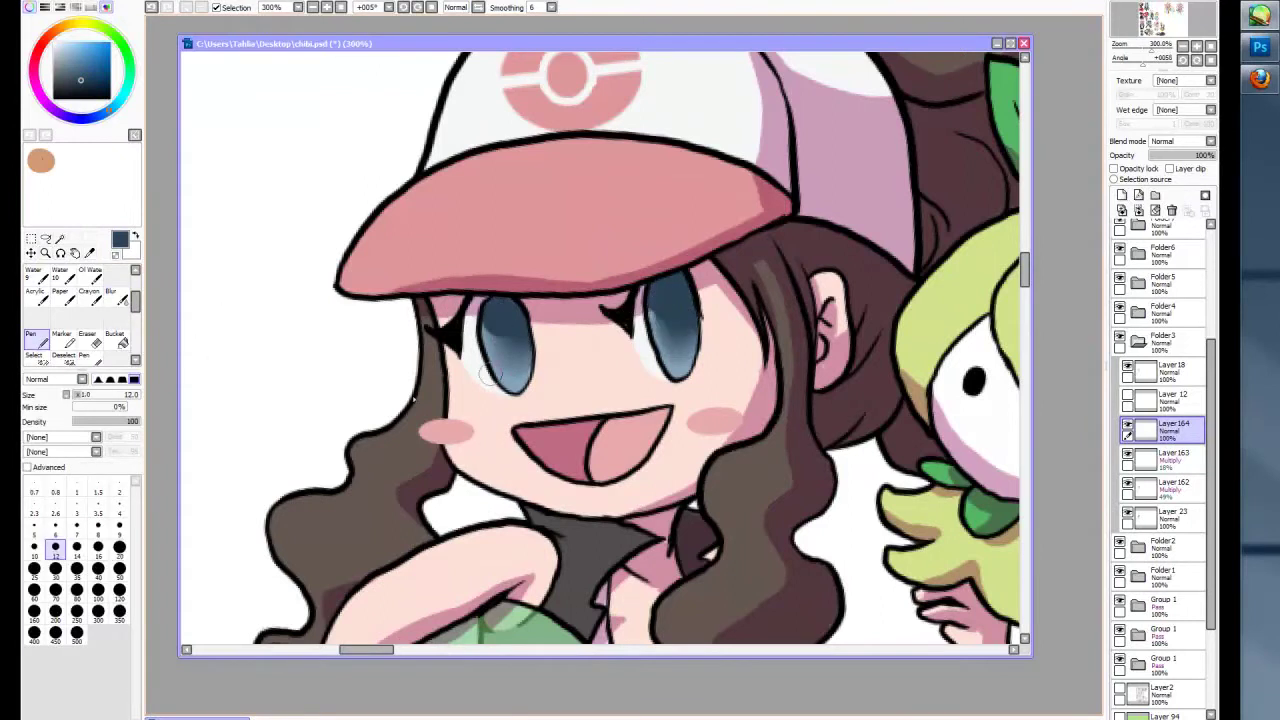
- Paint white highlights in both eyes on a new layer and add another layer above Layer18
click(1122, 195)
key(ctrl+minus)
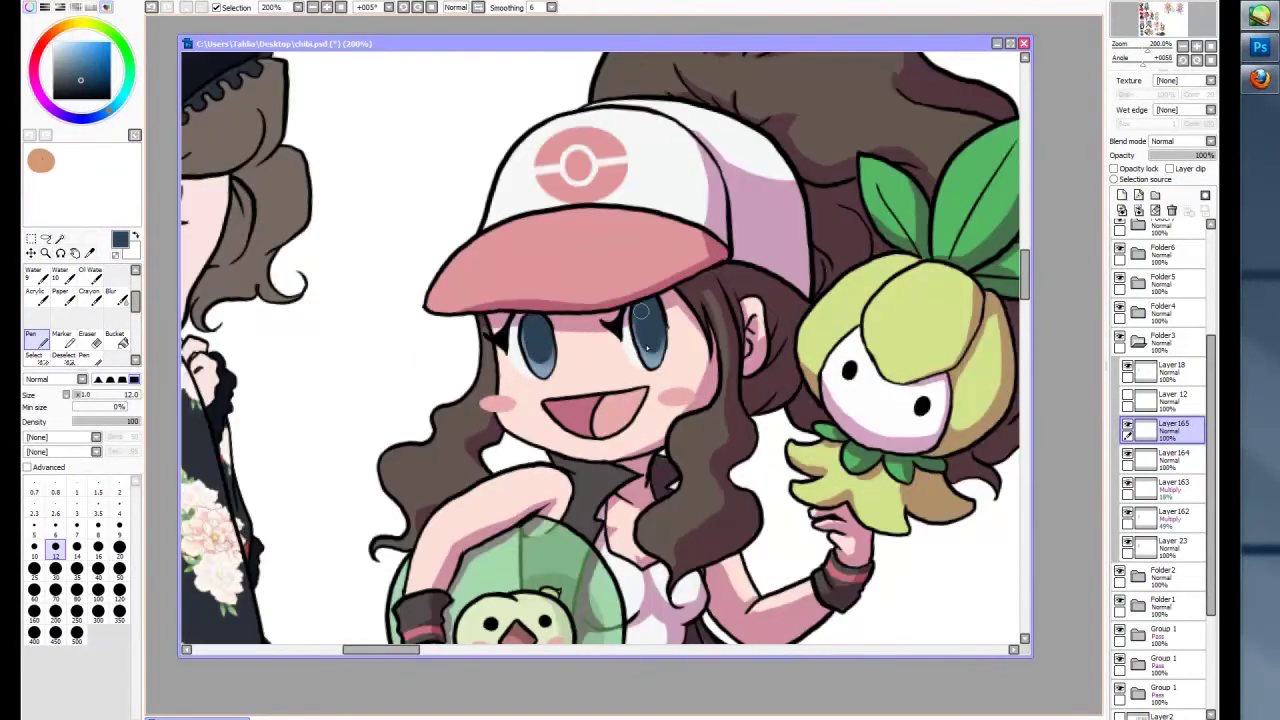
key(x)
key(ctrl+shift+n)
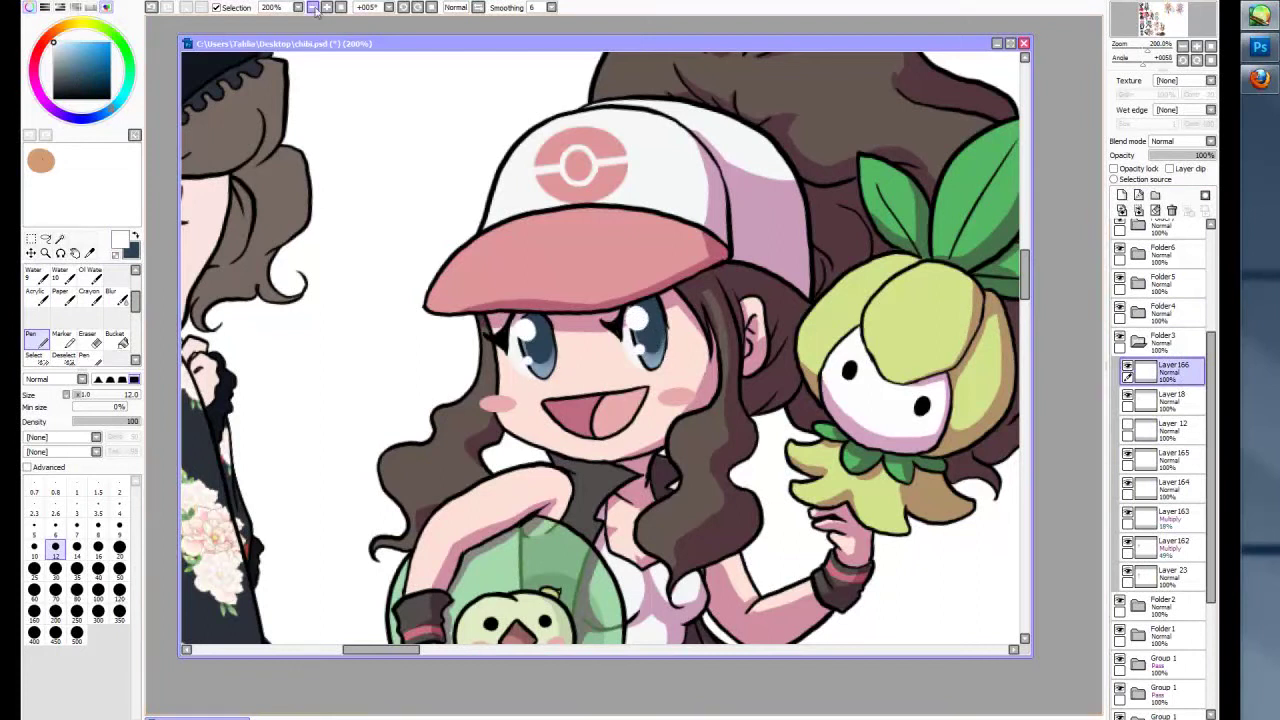
click(313, 7)
- Add a layer above Layer 12 with Addition blending and 58% opacity, and choose a light orange Pen colour
key(ctrl+shift+n)
key(alt)
click(1183, 141)
click(1170, 200)
drag(1210, 155, 1188, 155)
key(ctrl+plus)
key(ctrl+plus)
key(ctrl+plus)
click(37, 343)
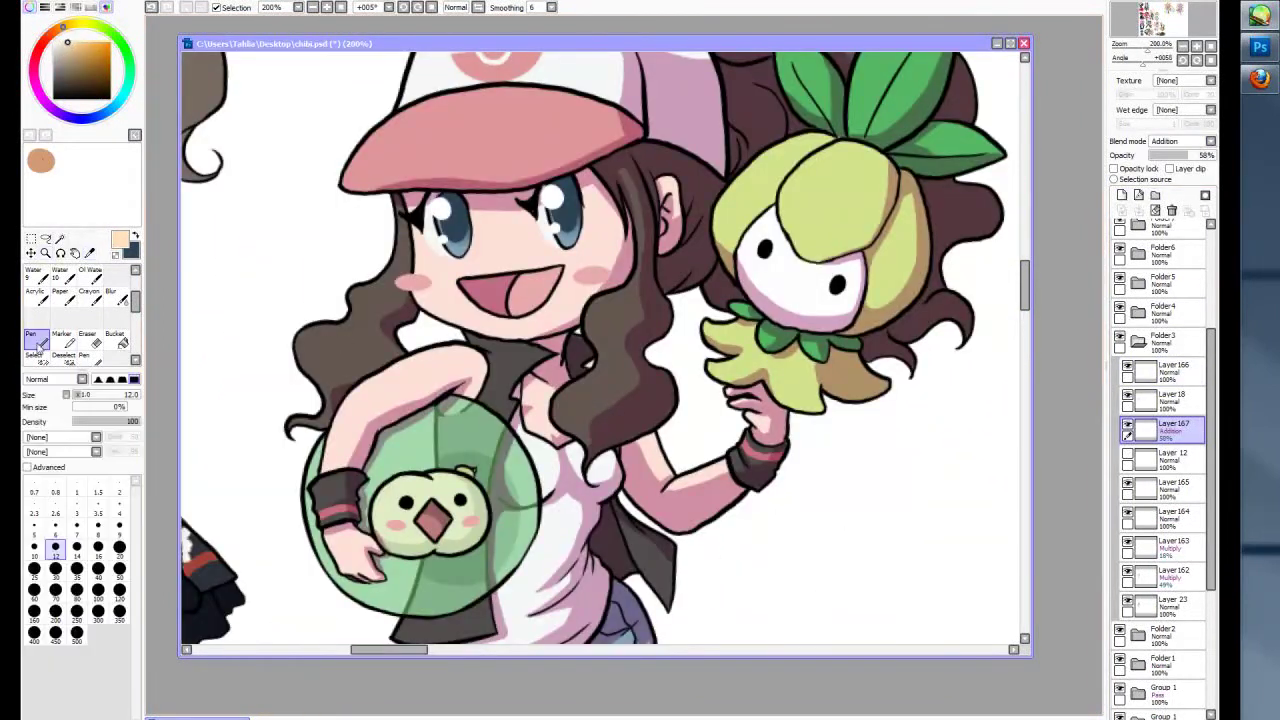
- Paint near-white highlights on the wavy hair lock above the bent arm and blur them
click(62, 338)
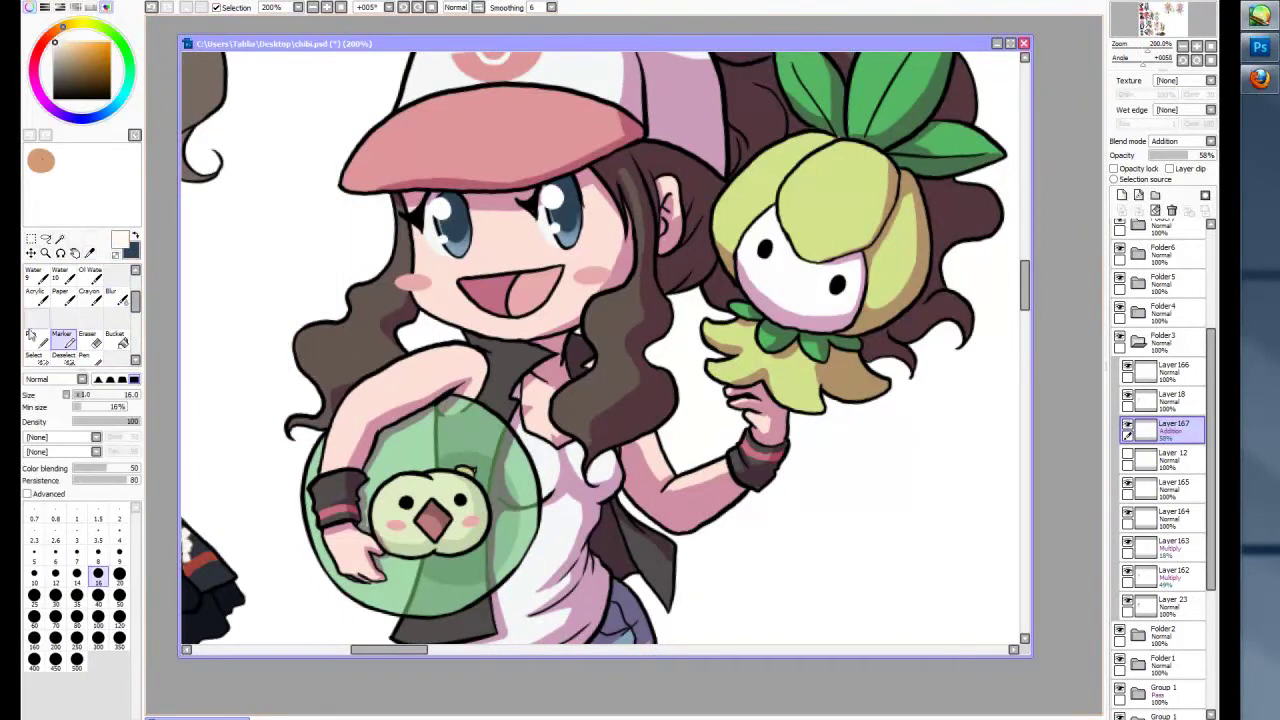
click(32, 337)
drag(316, 360, 346, 340)
mouse_move(396, 256)
mouse_down()
mouse_move(321, 350)
mouse_move(329, 437)
mouse_move(360, 344)
mouse_up()
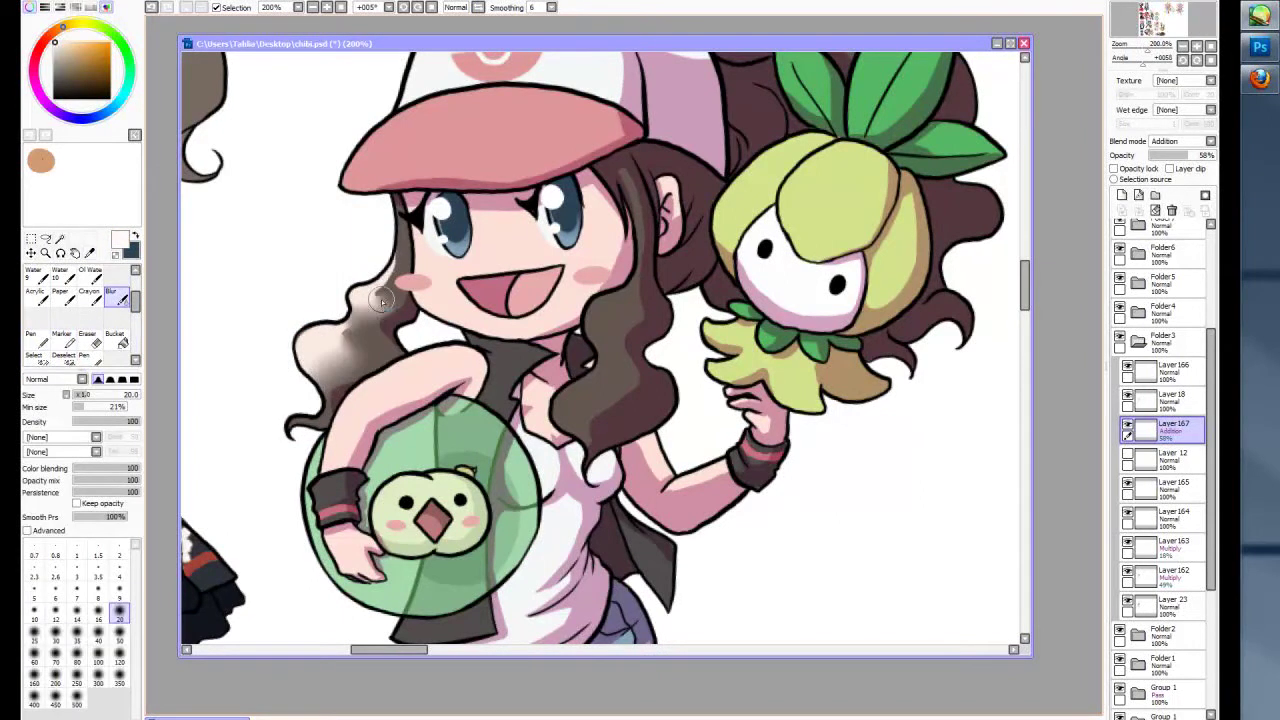
- Trim the hair highlight with the Eraser and set the Addition layer's opacity to 41%
key(e)
drag(1188, 156, 1177, 156)
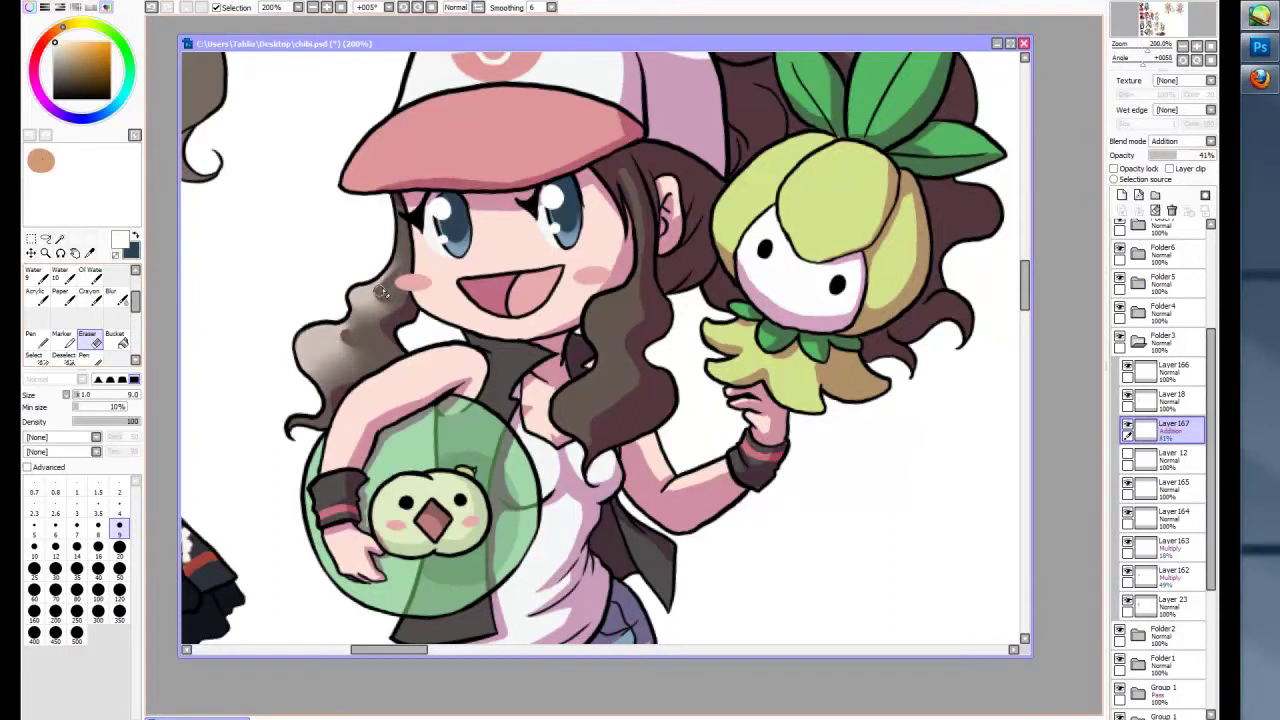
scroll(395, 328, down, 2)
scroll(395, 328, up, 2)
click(34, 340)
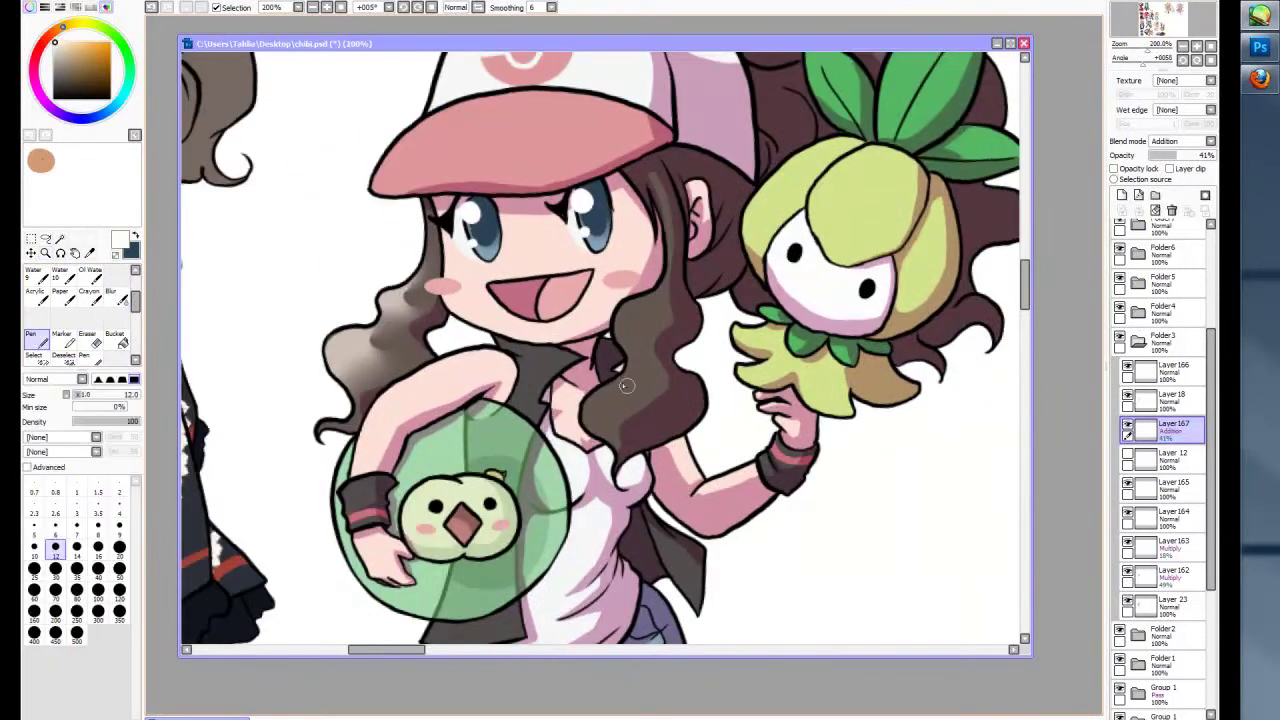
- Paint soft near-white highlights along the wavy hair lock in front of the open vest and trim their edges
key(e)
mouse_move(645, 295)
mouse_down()
mouse_move(625, 400)
mouse_move(605, 430)
mouse_up()
click(61, 338)
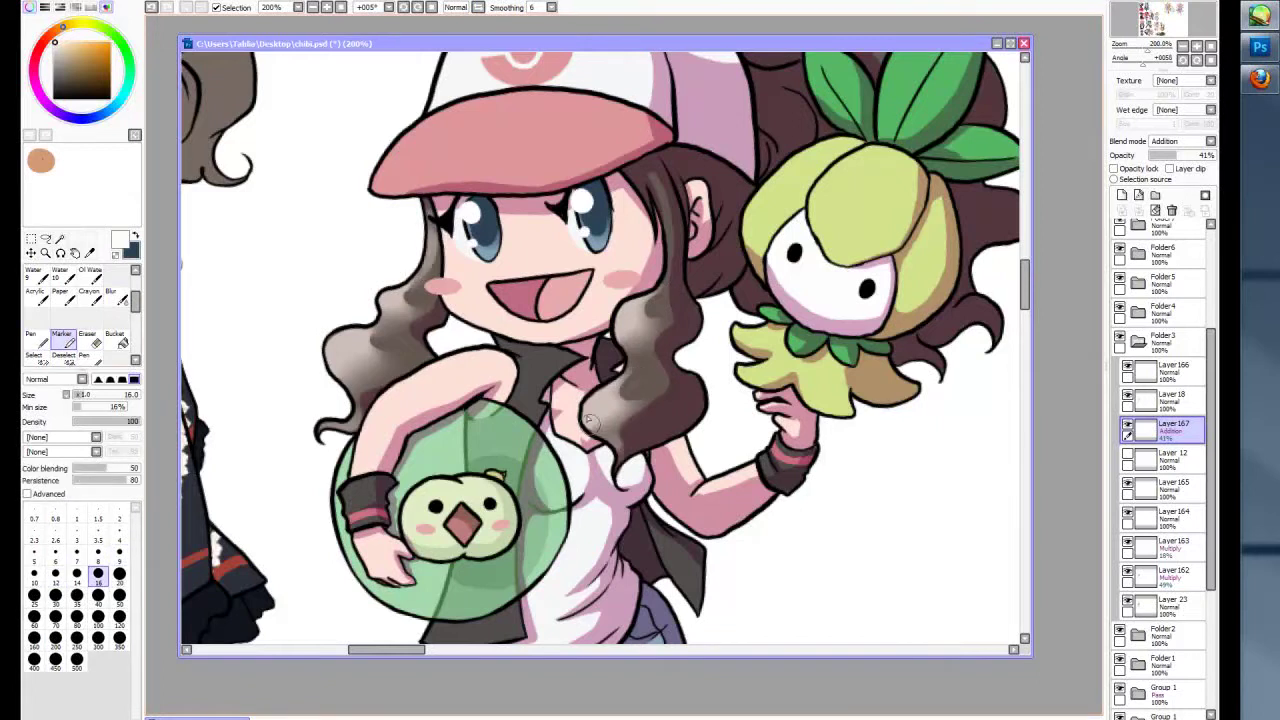
- Paint Marker highlights on the hair above the cap and soften them with Blur
scroll(665, 300, up, 3)
mouse_move(655, 200)
mouse_down()
mouse_move(560, 190)
mouse_move(611, 172)
mouse_move(748, 170)
mouse_move(676, 193)
mouse_move(692, 179)
mouse_move(578, 173)
mouse_move(560, 215)
mouse_up()
click(125, 300)
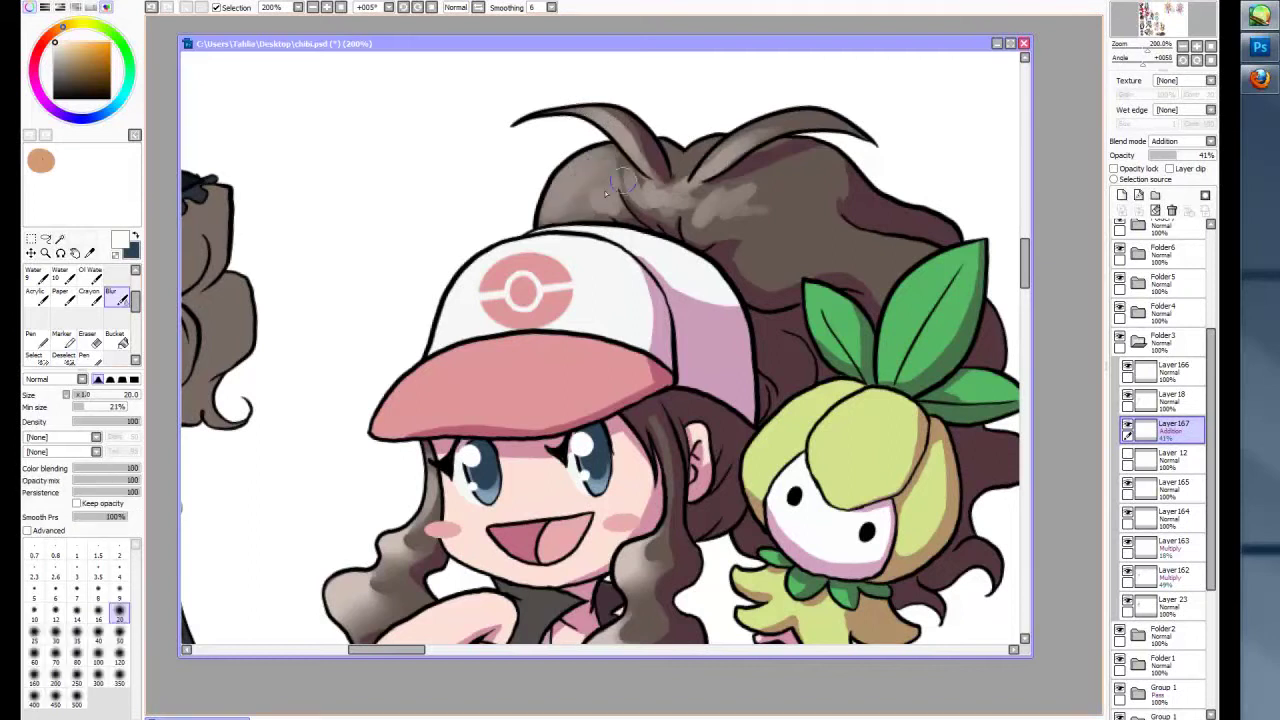
scroll(594, 122, up, 1)
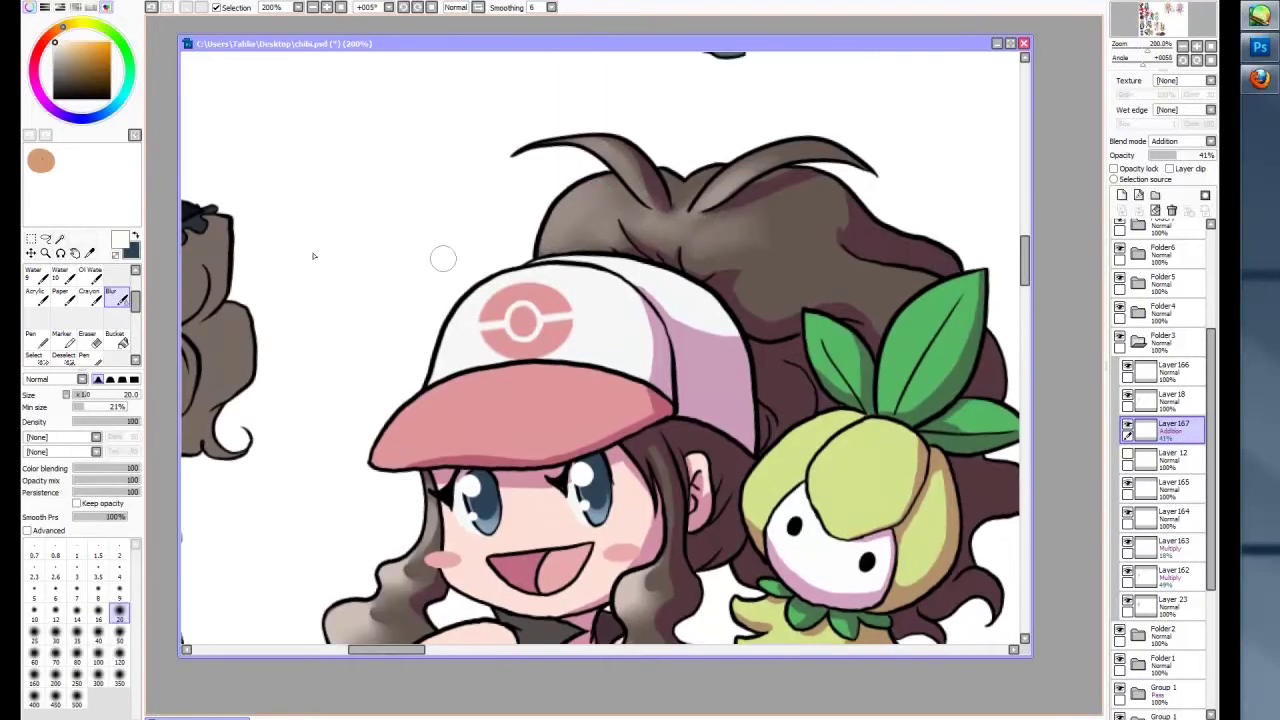
- Strengthen the near-white highlights at the base of the ponytail with the Marker and blend them with Blur
key(m)
mouse_move(601, 209)
mouse_down()
mouse_move(675, 238)
mouse_move(749, 229)
mouse_move(569, 240)
mouse_move(597, 227)
mouse_move(660, 249)
mouse_move(745, 228)
mouse_up()
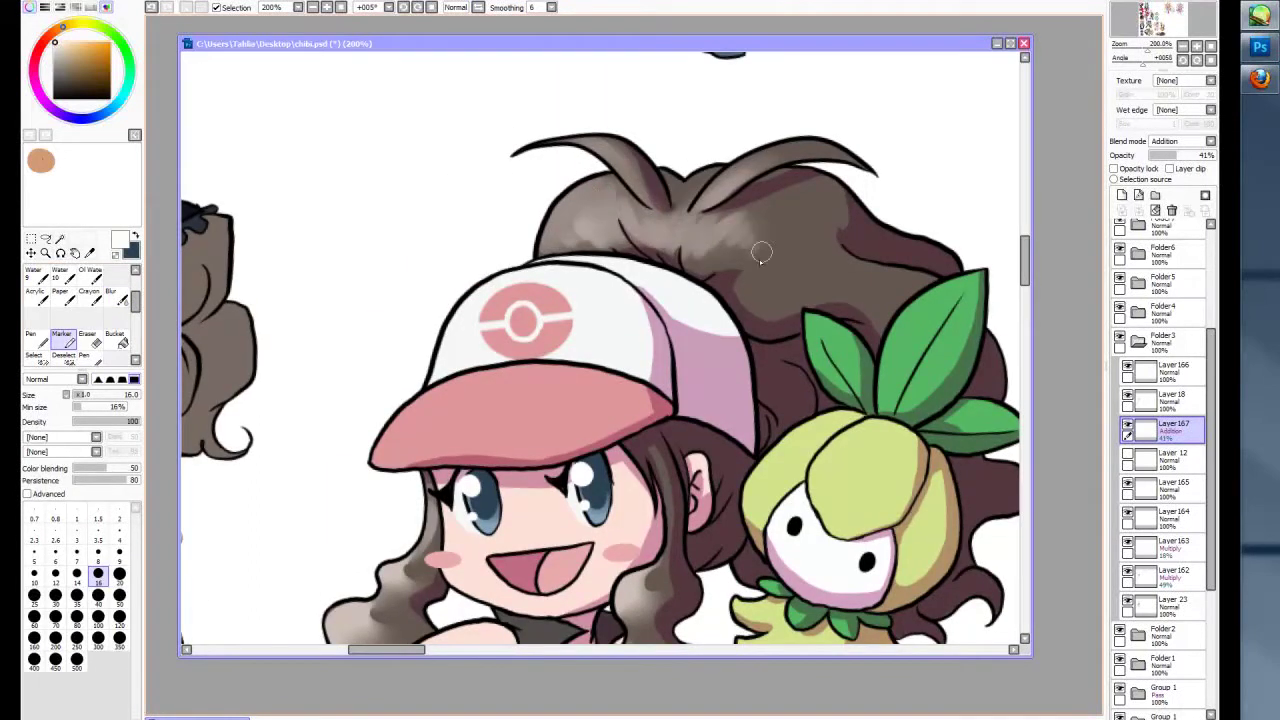
key(b)
scroll(654, 262, down, 1)
key(m)
mouse_move(590, 200)
mouse_down()
mouse_move(715, 200)
mouse_move(750, 185)
mouse_up()
key(b)
drag(665, 170, 575, 204)
scroll(654, 300, down, 2)
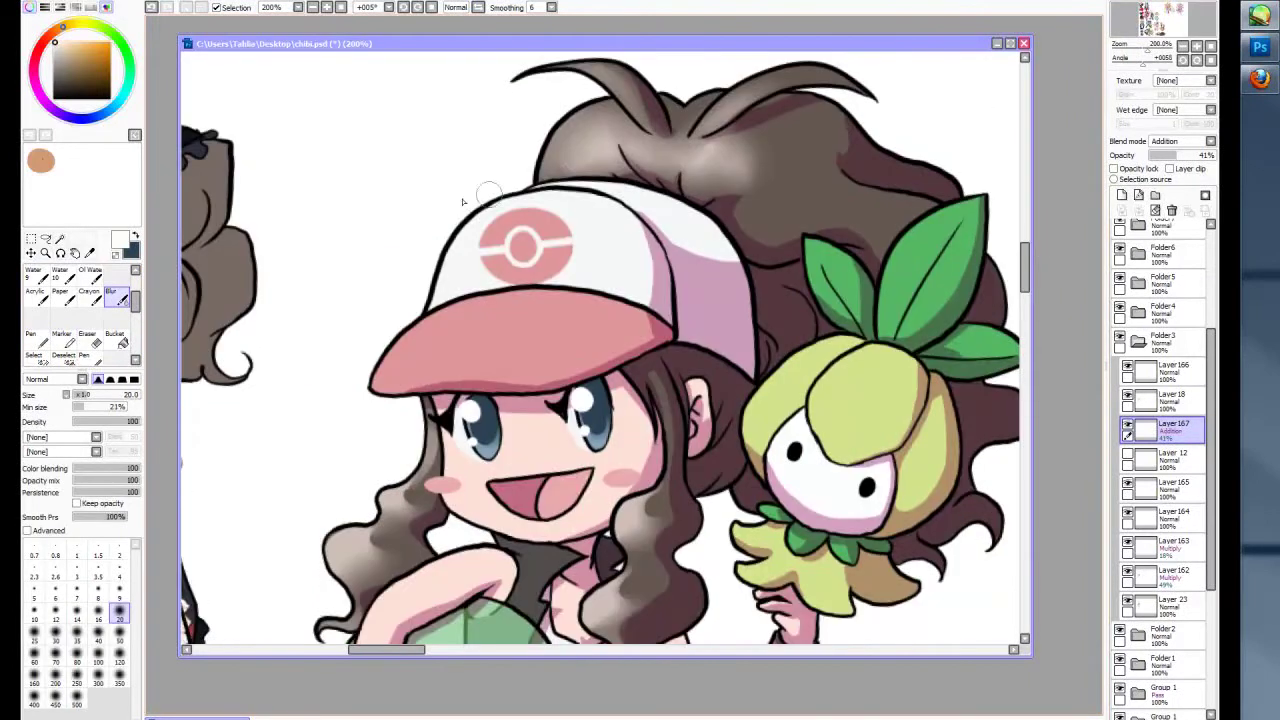
- Add an Addition layer above Layer167 and try bright highlight strokes on the hair above the cap
click(1122, 195)
key(n)
mouse_move(580, 160)
mouse_down()
mouse_move(705, 145)
mouse_move(650, 150)
mouse_up()
drag(745, 125, 600, 170)
key(minus)
key(e)
click(1168, 428)
- Paint brighter highlights on both wavy hair locks on Layer168, blur them and set the layer's opacity to 70%
key(m)
key(plus)
drag(436, 430, 482, 378)
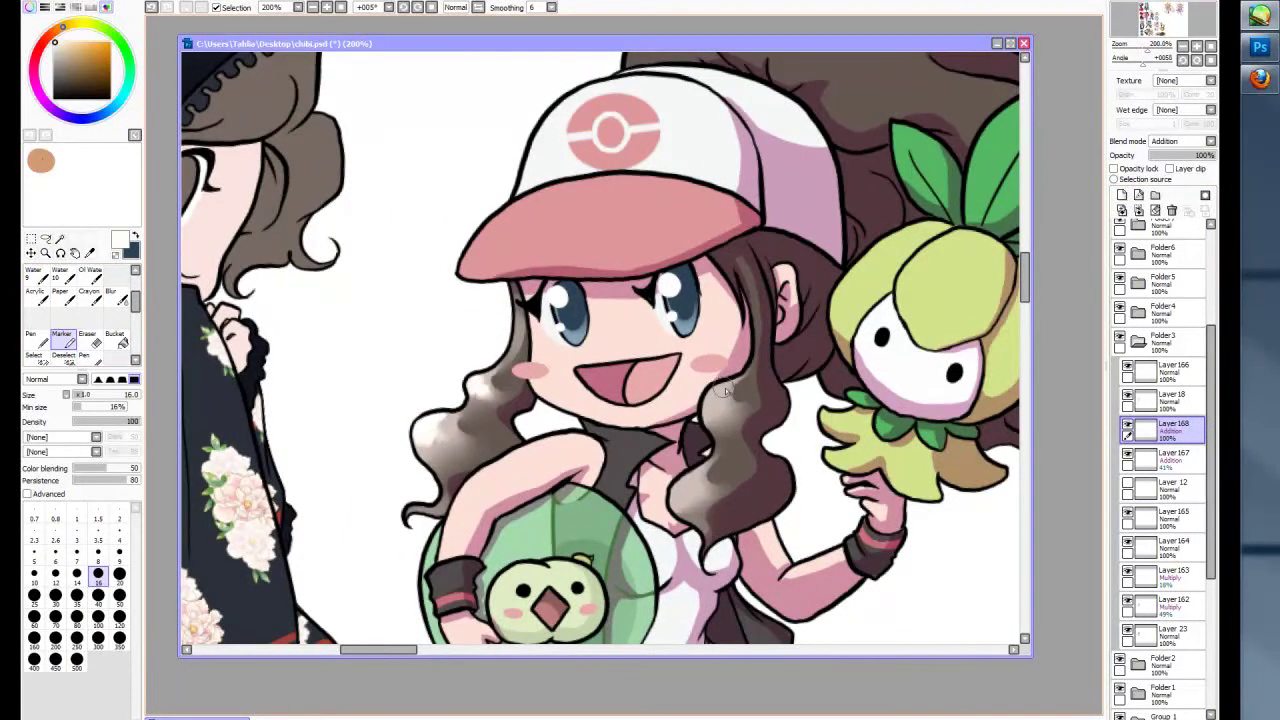
drag(730, 392, 688, 492)
key(b)
key(minus)
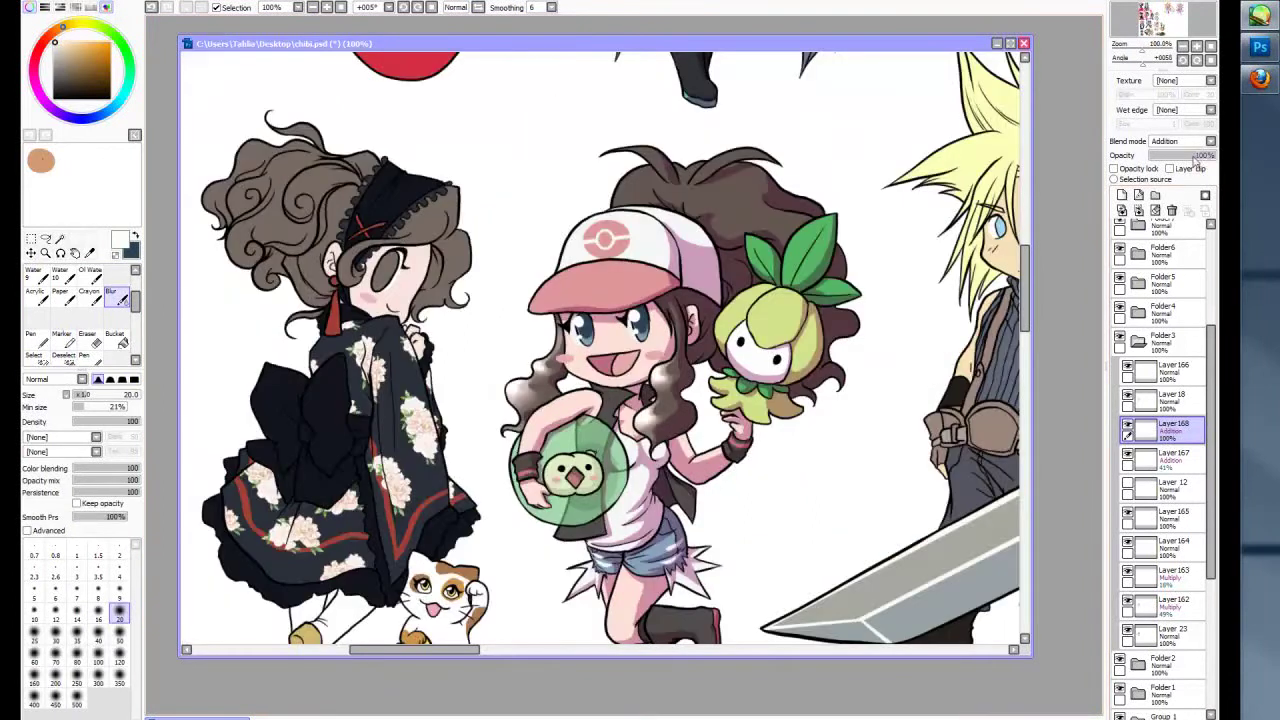
- Paint soft highlights on Layer167 across the hair above the cap and blur them
click(1168, 457)
key(m)
key(plus)
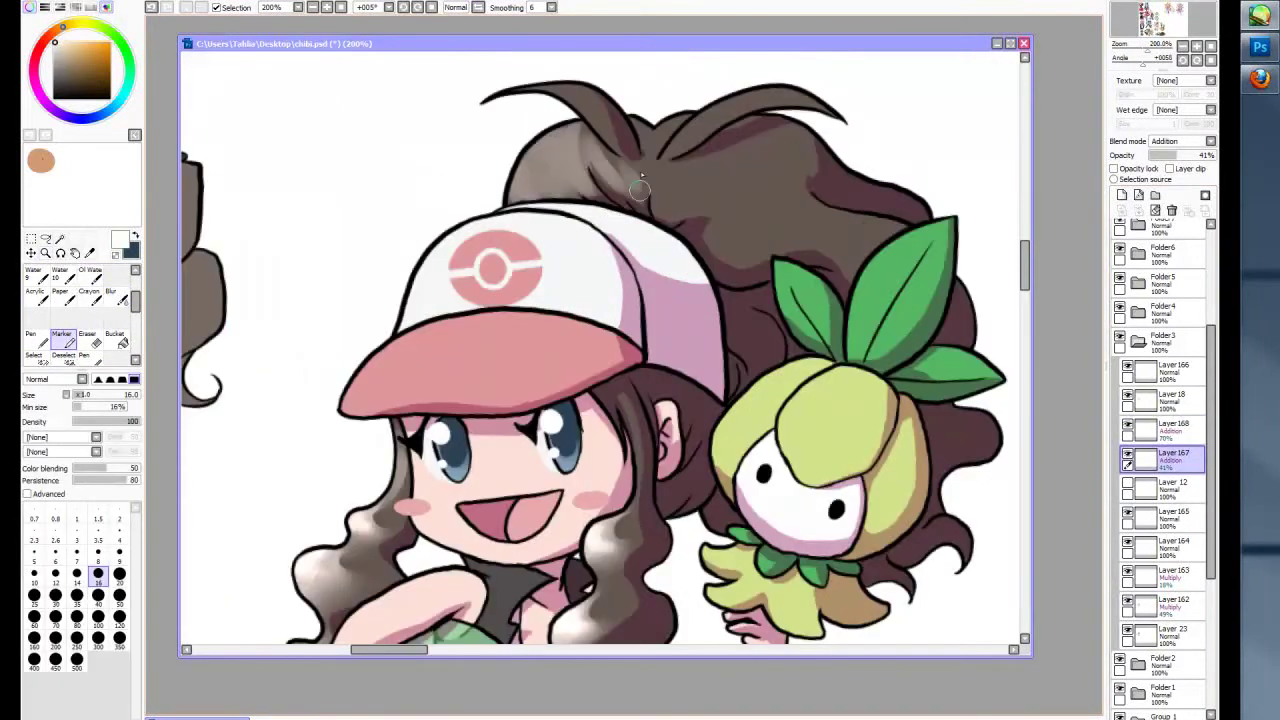
drag(628, 190, 700, 210)
key(minus)
key(plus)
drag(700, 165, 722, 108)
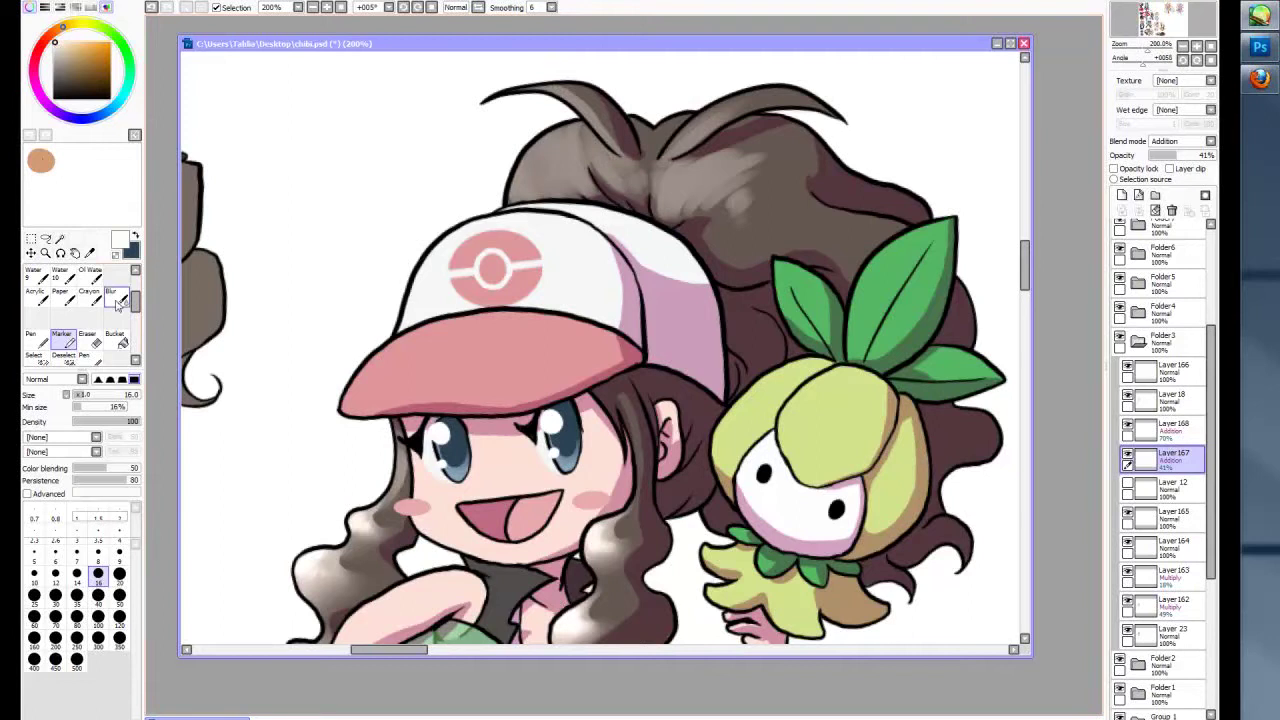
key(b)
mouse_move(769, 189)
mouse_down()
mouse_move(600, 110)
mouse_move(640, 200)
mouse_move(700, 195)
mouse_up()
- Erase the ponytail highlights' edges along the cap and shadow lines, and smooth them with Blur
key(m)
key(e)
drag(512, 200, 570, 205)
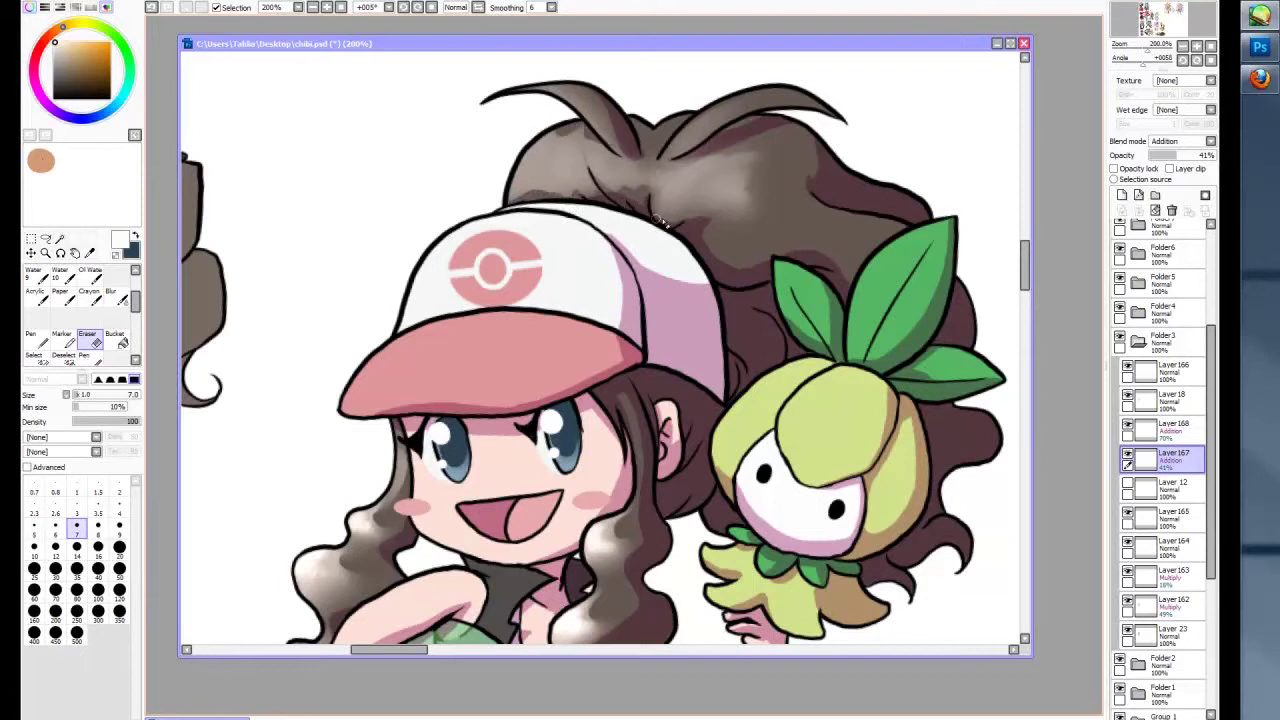
drag(653, 212, 742, 216)
key(b)
drag(535, 195, 590, 172)
drag(675, 212, 735, 200)
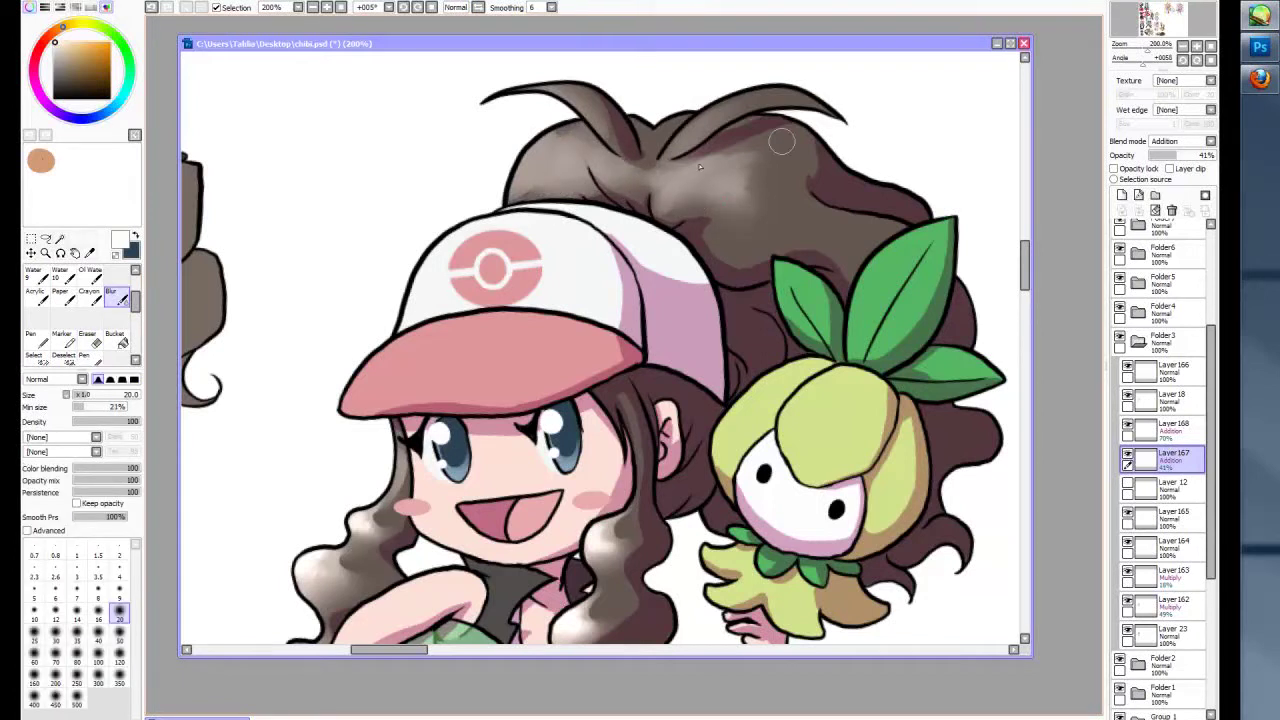
key(e)
- Paint brighter ponytail highlights on Layer168, blur them and erase the excess near the cap
key(n)
click(1165, 428)
mouse_move(540, 188)
mouse_down()
mouse_move(590, 142)
mouse_move(552, 142)
mouse_up()
drag(600, 188, 665, 178)
key(b)
drag(520, 192, 610, 140)
drag(600, 195, 715, 160)
key(e)
mouse_move(512, 202)
mouse_down()
mouse_move(540, 172)
mouse_move(580, 176)
mouse_move(570, 170)
mouse_up()
key(b)
key(e)
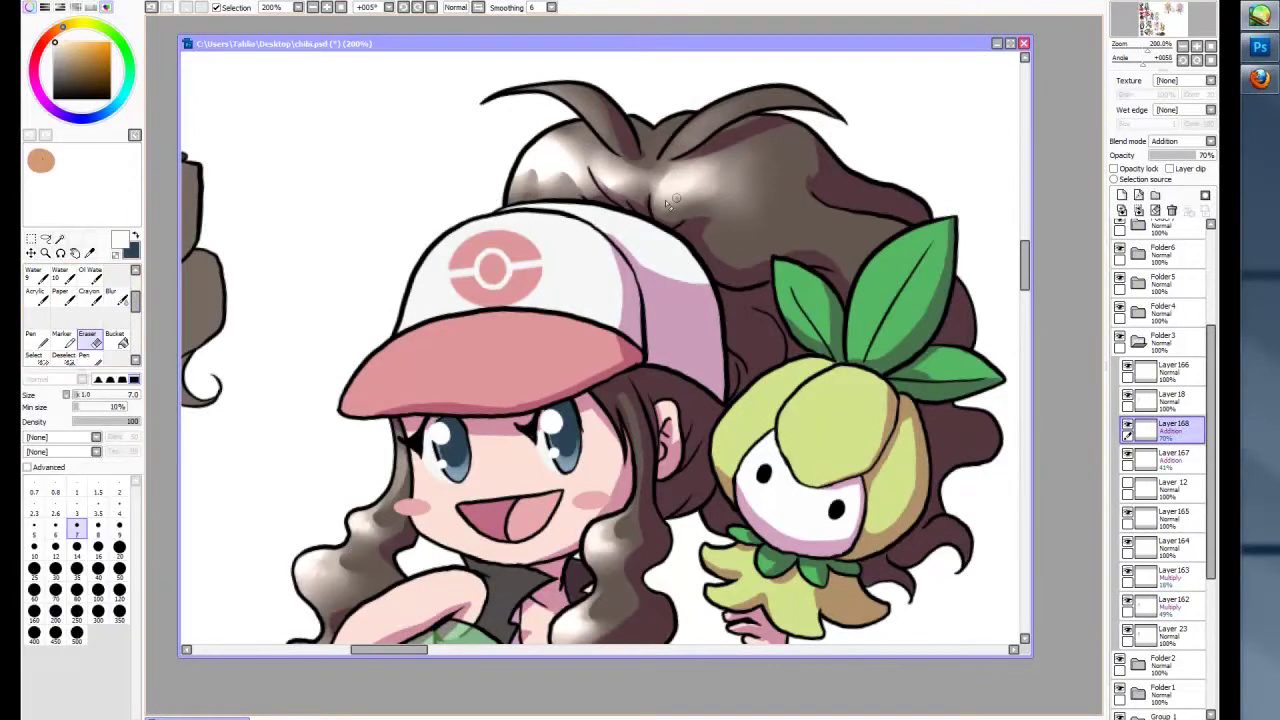
- Refine the highlights on the hair bulge beside the front tuft with Blur and Eraser on both Addition layers
click(122, 296)
key(e)
key(b)
mouse_move(596, 138)
mouse_down()
mouse_move(560, 122)
mouse_move(596, 150)
mouse_up()
key(e)
key(b)
key(e)
key(Down)
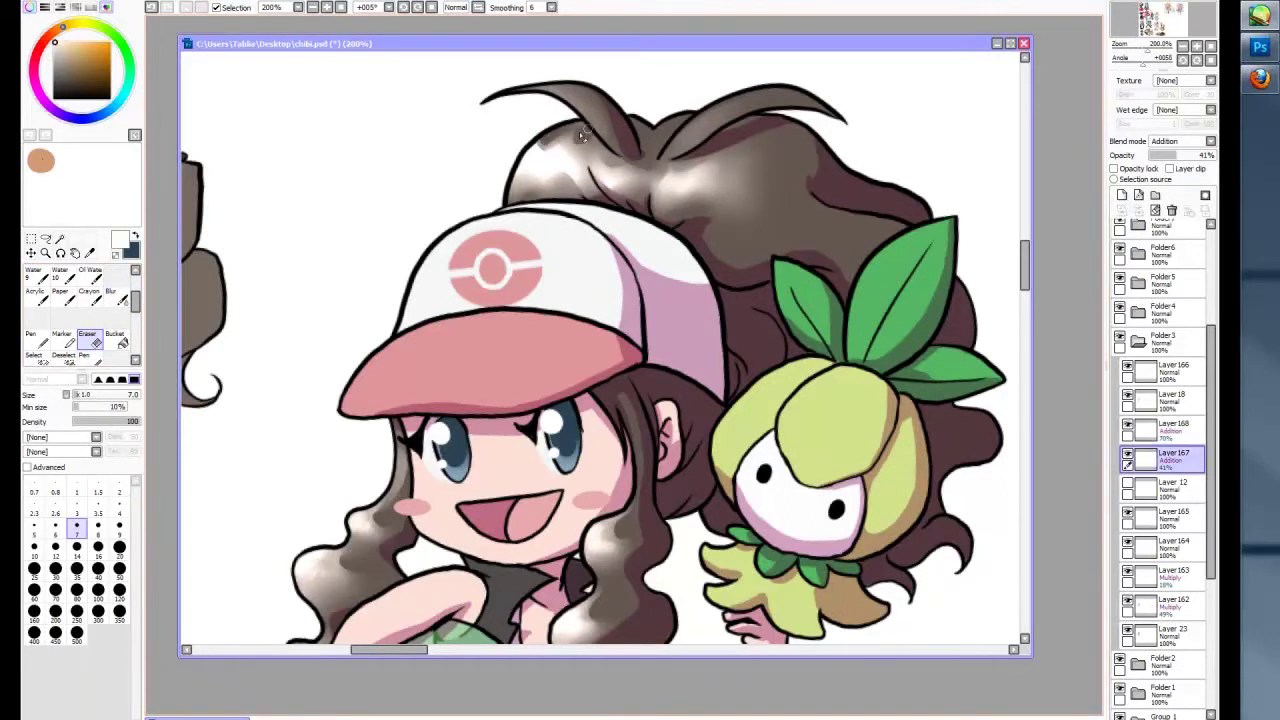
key(b)
drag(576, 145, 603, 148)
key(e)
- Set the opacity of the Multiply shading layer Layer162 to 62%
key(ctrl+minus)
key(Down)
key(Down)
key(Down)
key(Down)
key(Down)
mouse_move(1025, 290)
mouse_down()
mouse_move(1025, 345)
mouse_move(1025, 333)
mouse_up()
key(ctrl+plus)
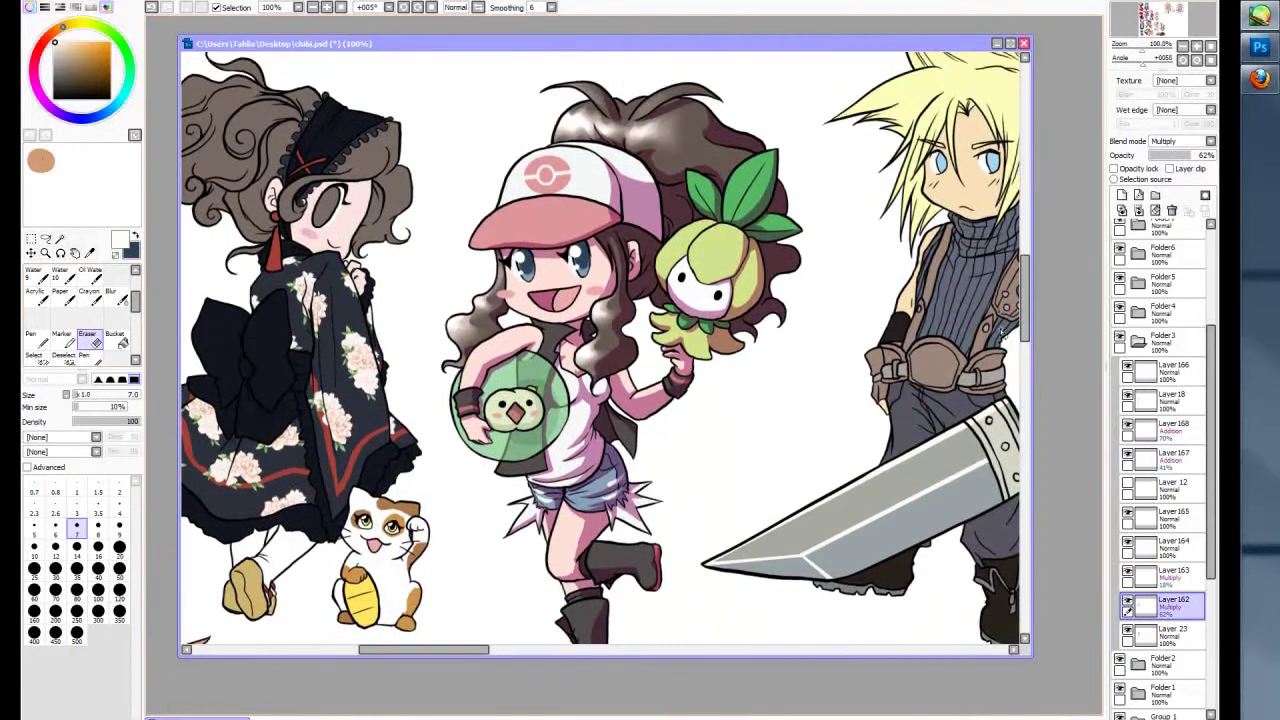
- Extend the ponytail highlights with the Marker and Blur, working across Layer168 and Layer167
key(b)
key(Up)
key(Up)
key(Up)
key(Up)
key(Up)
key(m)
key(Up)
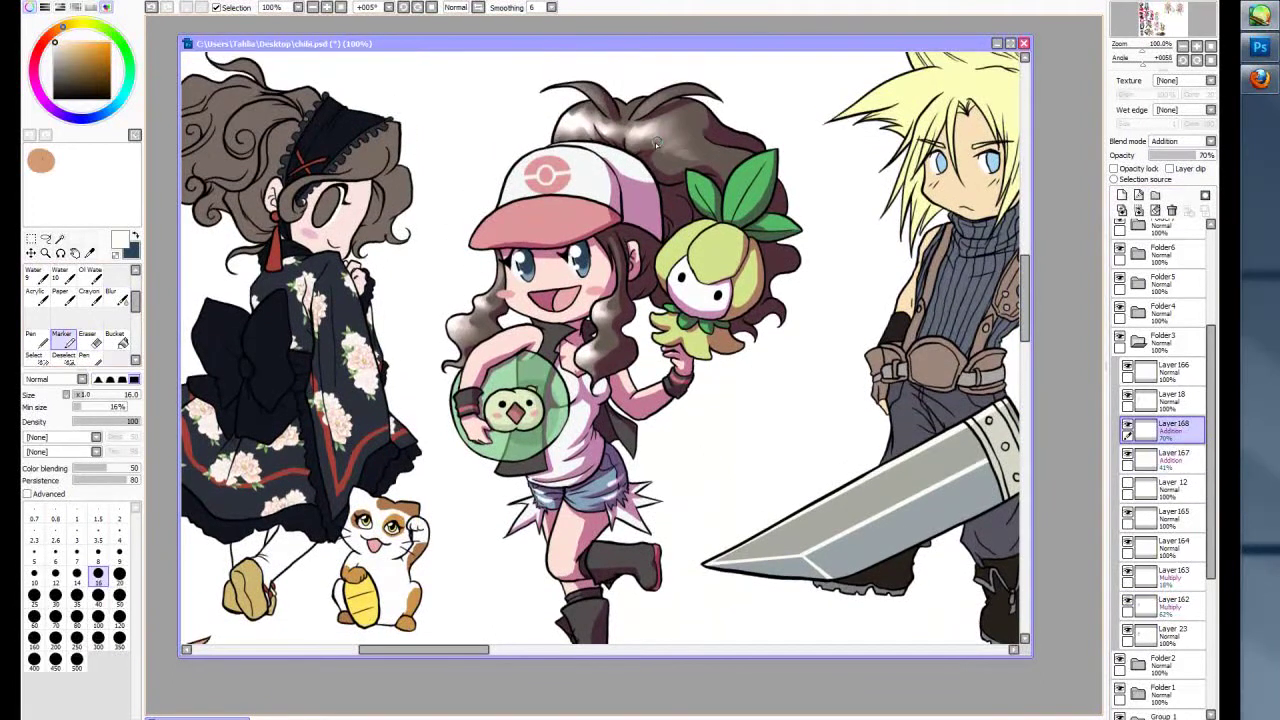
key(b)
key(Down)
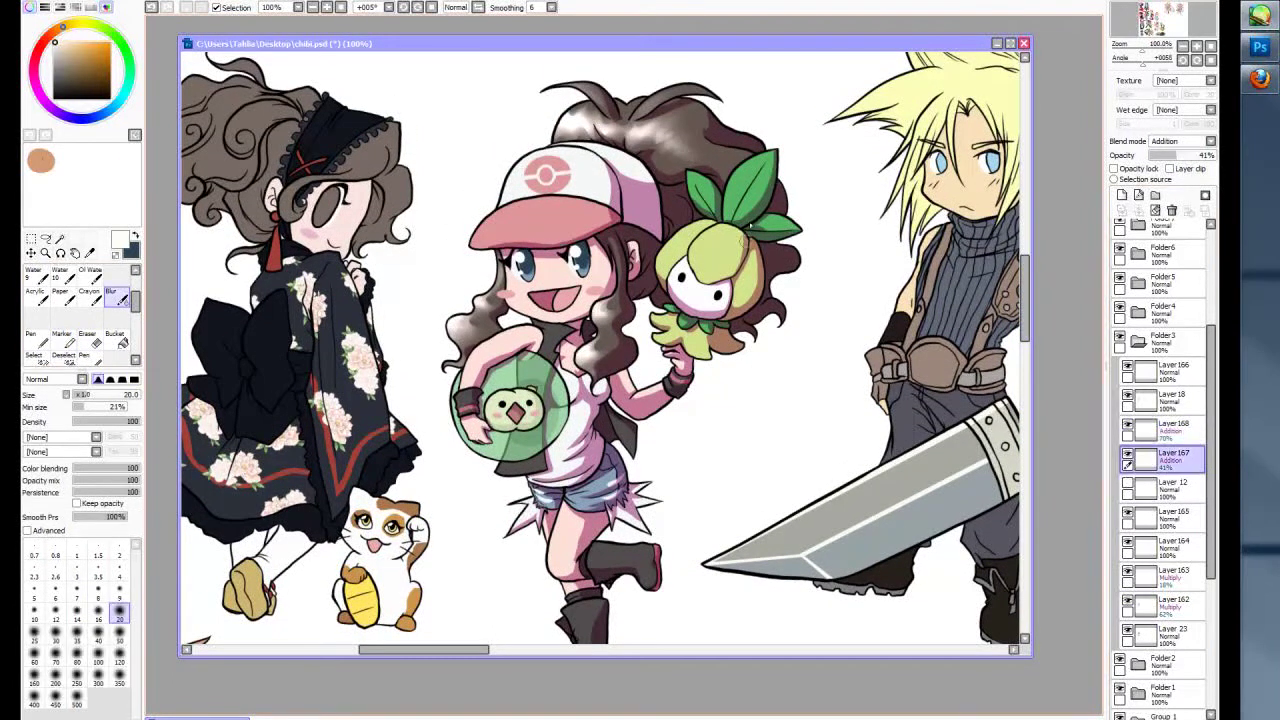
key(m)
key(Up)
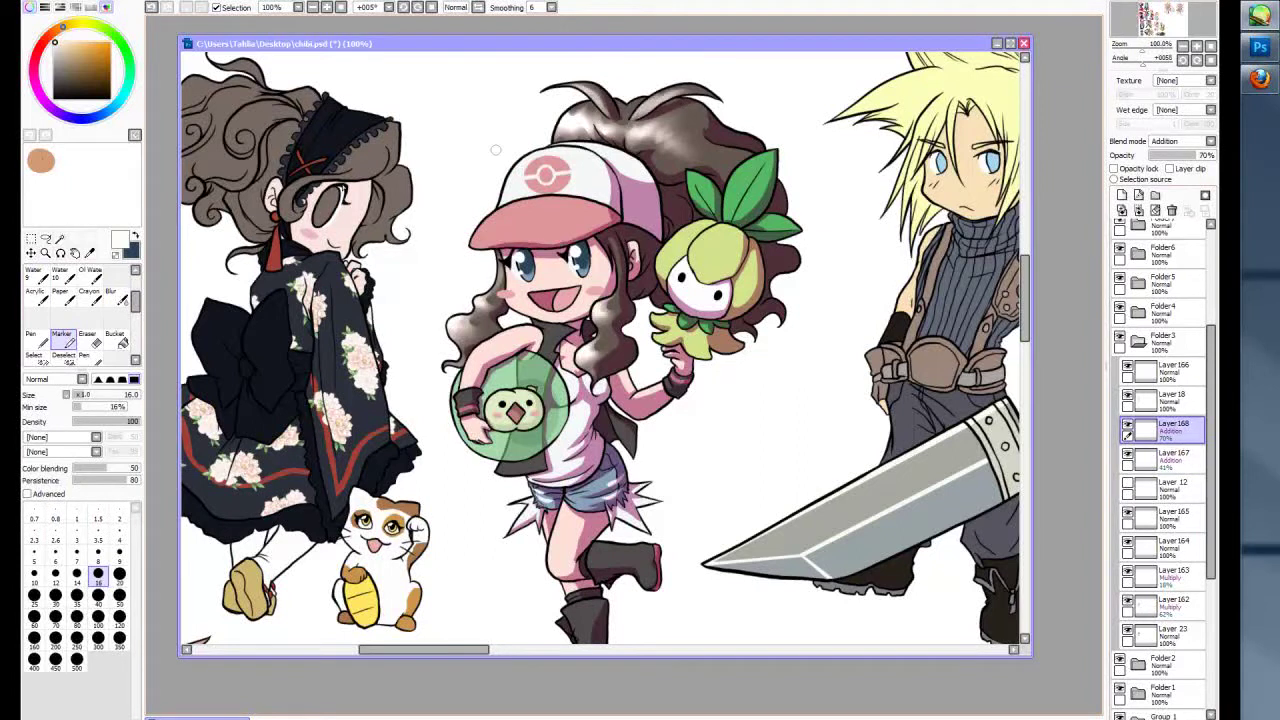
key(b)
- Paint a white shine on the green ball on a new layer at the top of Folder3, with 63% opacity
click(62, 340)
key(ctrl+shift+n)
key(n)
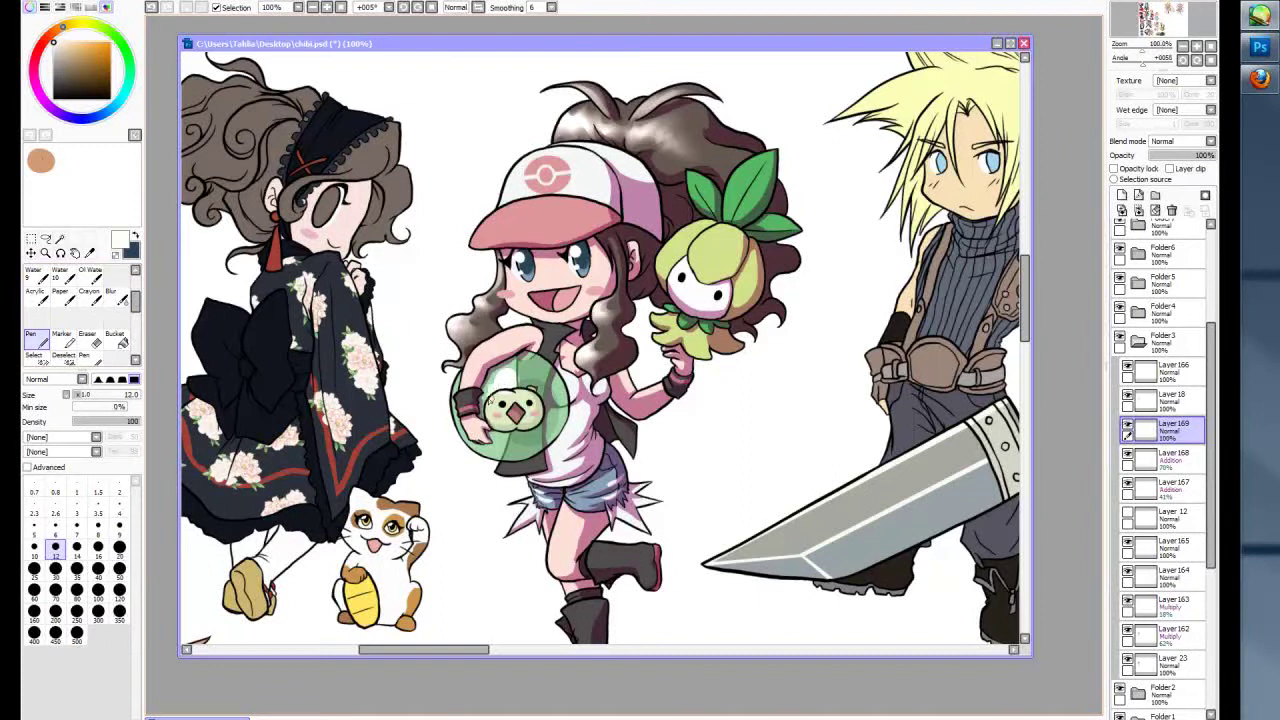
key(b)
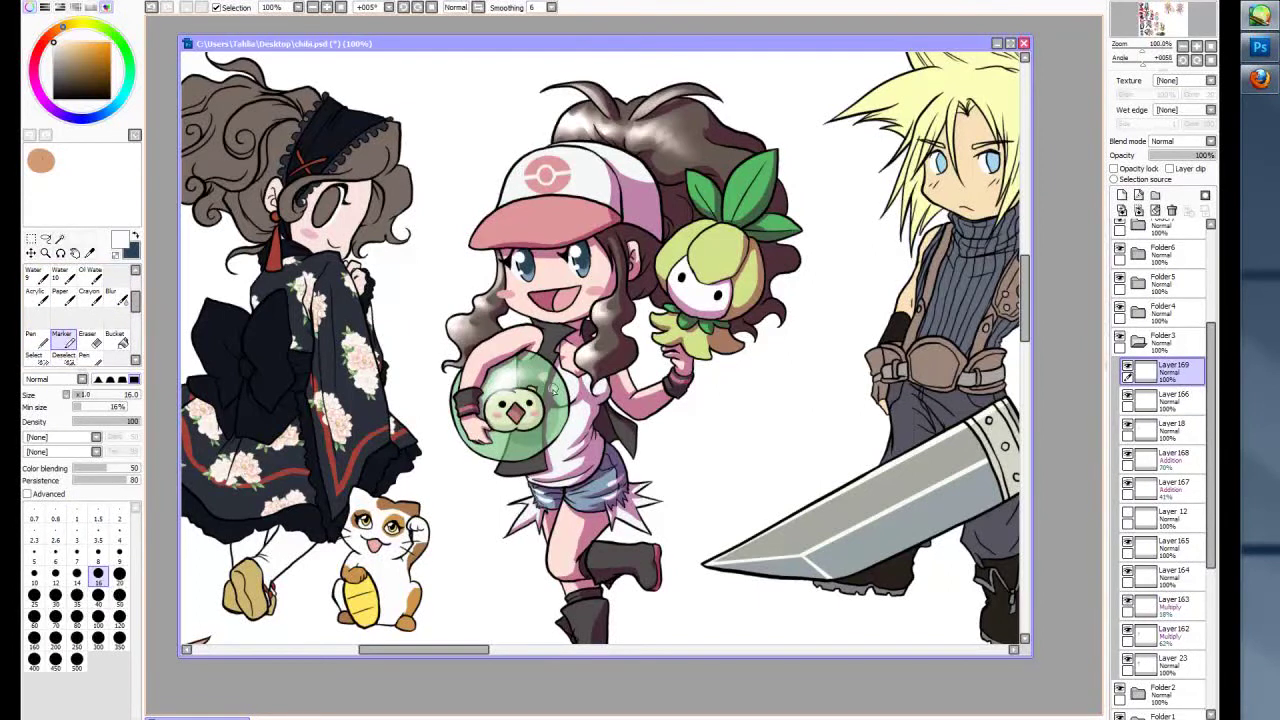
key(m)
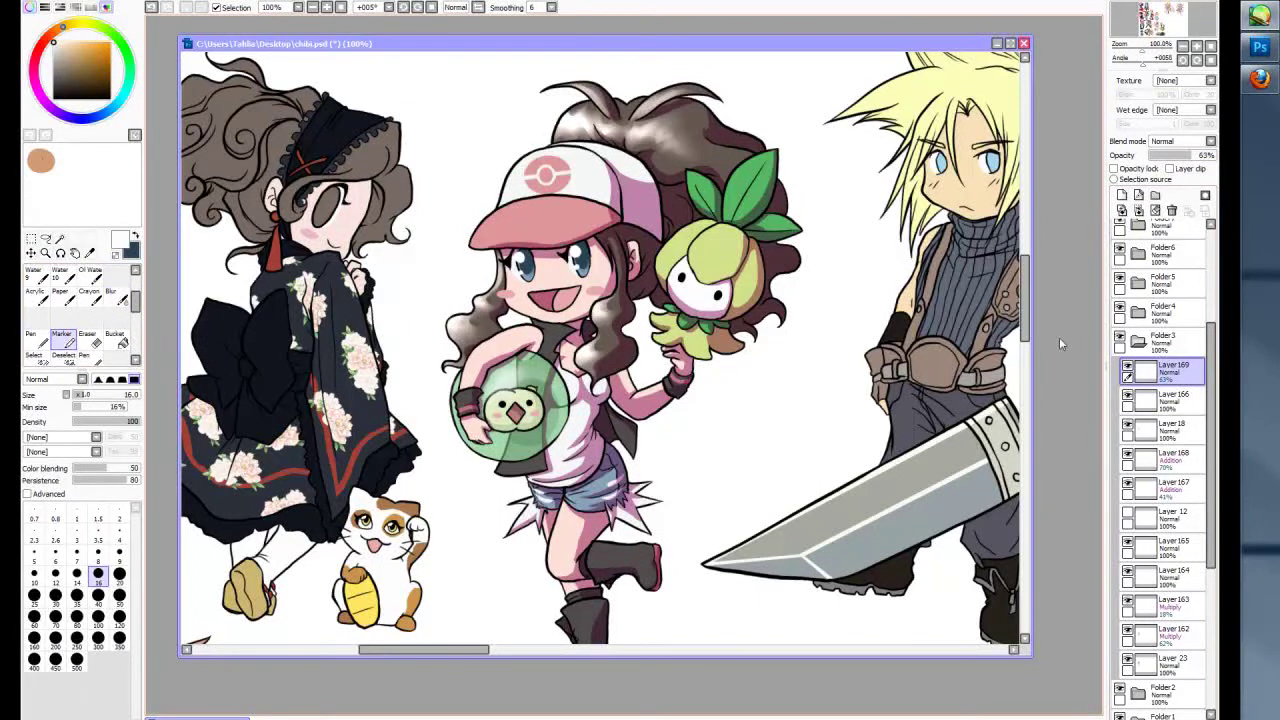
- Add a layer above Layer169 and enlarge the flower creature's black eyes with a 3.8 size Pen
scroll(536, 448, down, 2)
key(ctrl+shift+n)
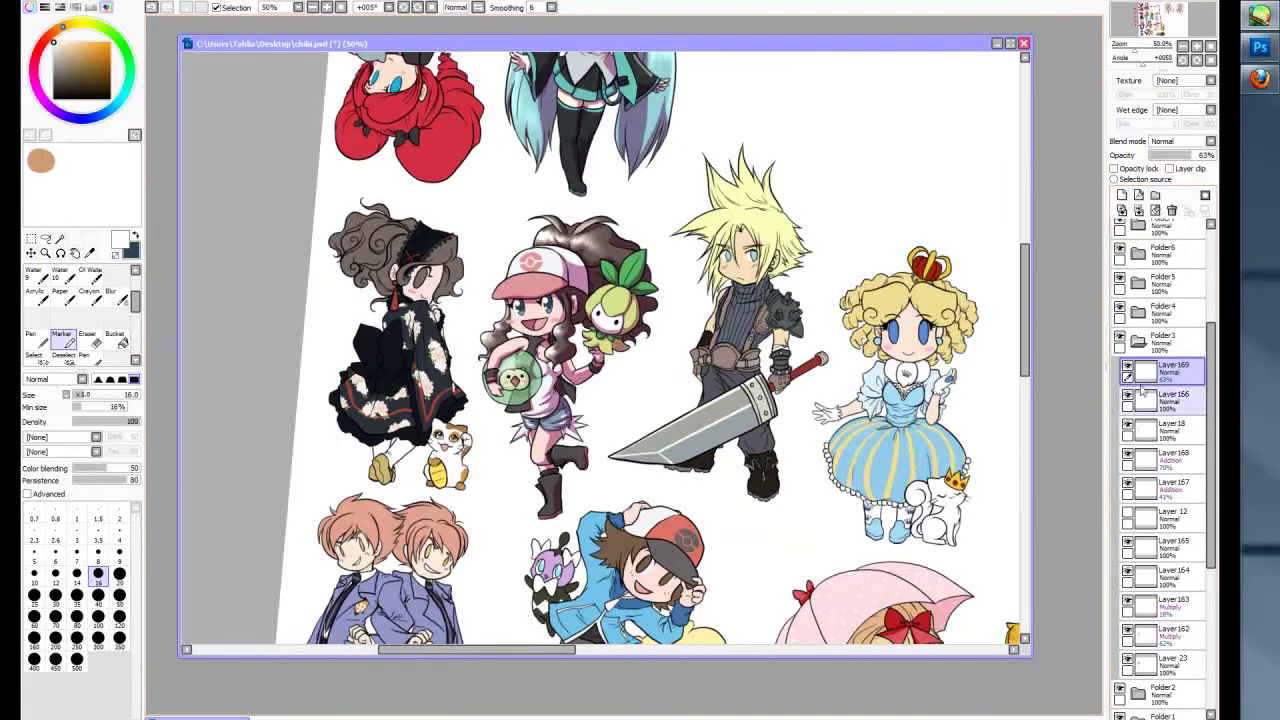
scroll(576, 290, up, 4)
key(n)
drag(576, 290, 524, 300)
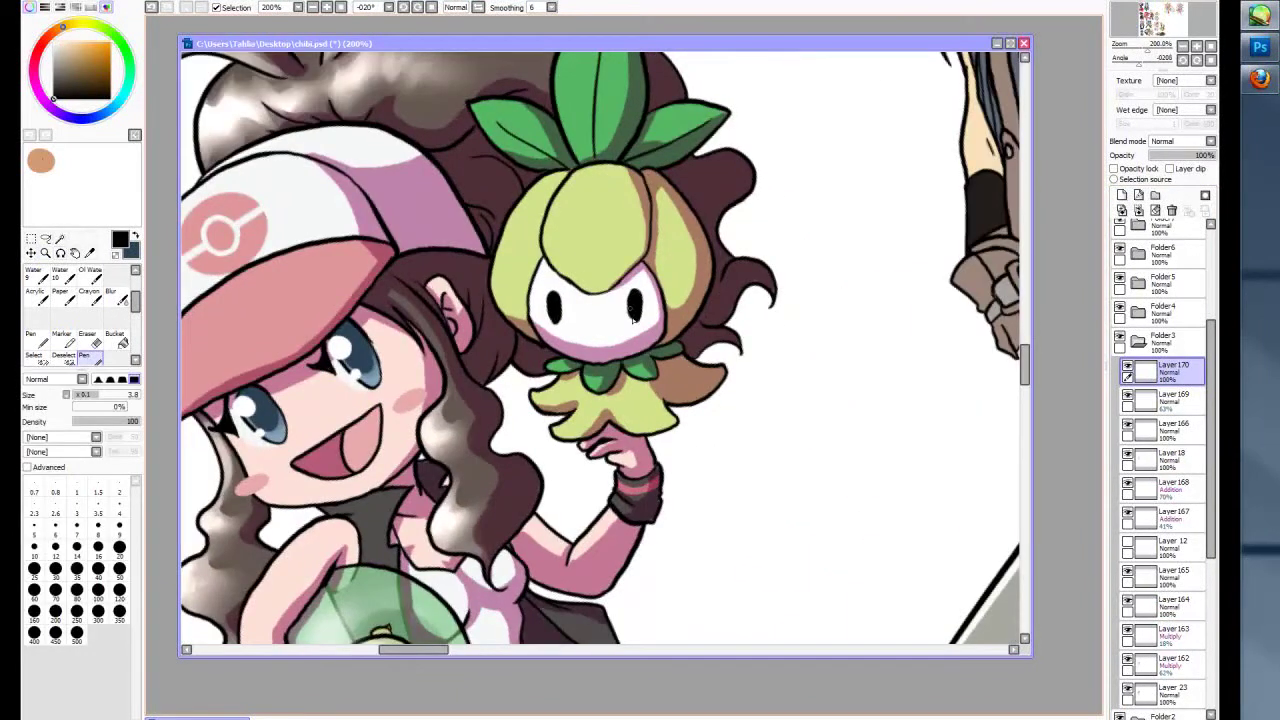
- Reset the canvas rotation and set the ball shine layer Layer169 to Addition blending
click(389, 7)
click(372, 40)
click(312, 7)
click(312, 7)
click(1160, 400)
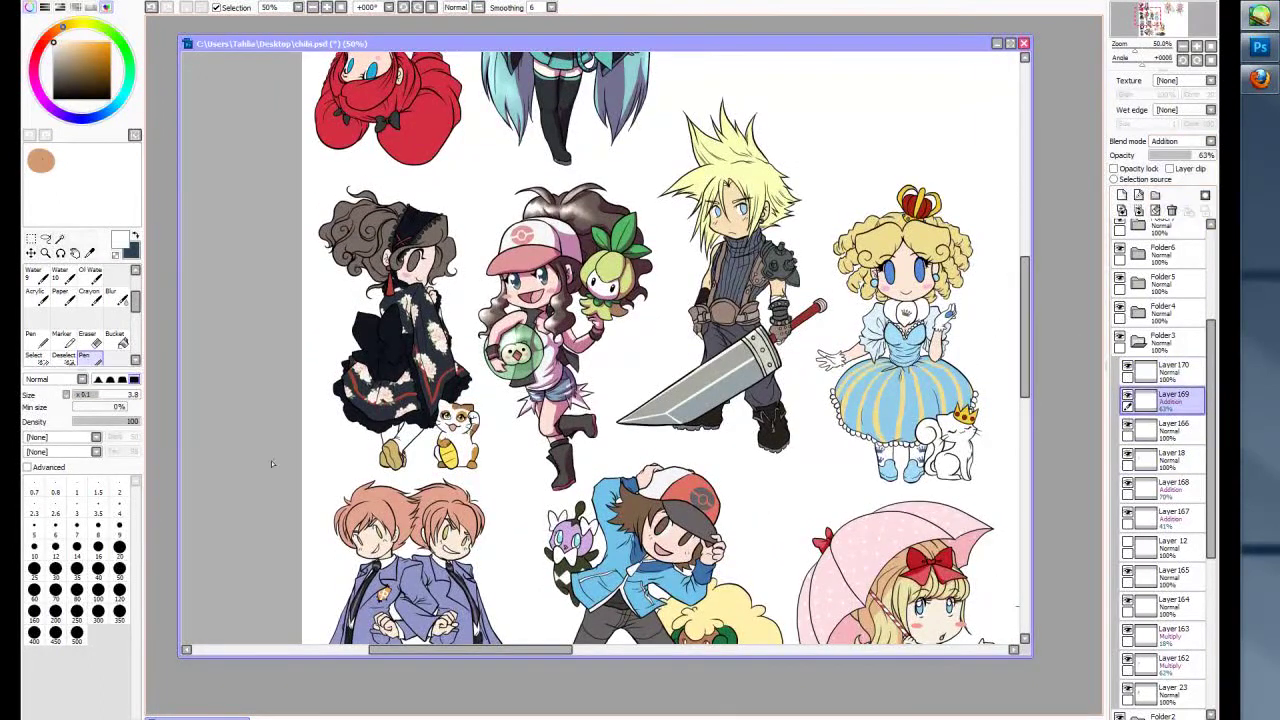
- Clean up the green ball's shine with the Eraser and set its layer opacity to 69%
key(ctrl+space)
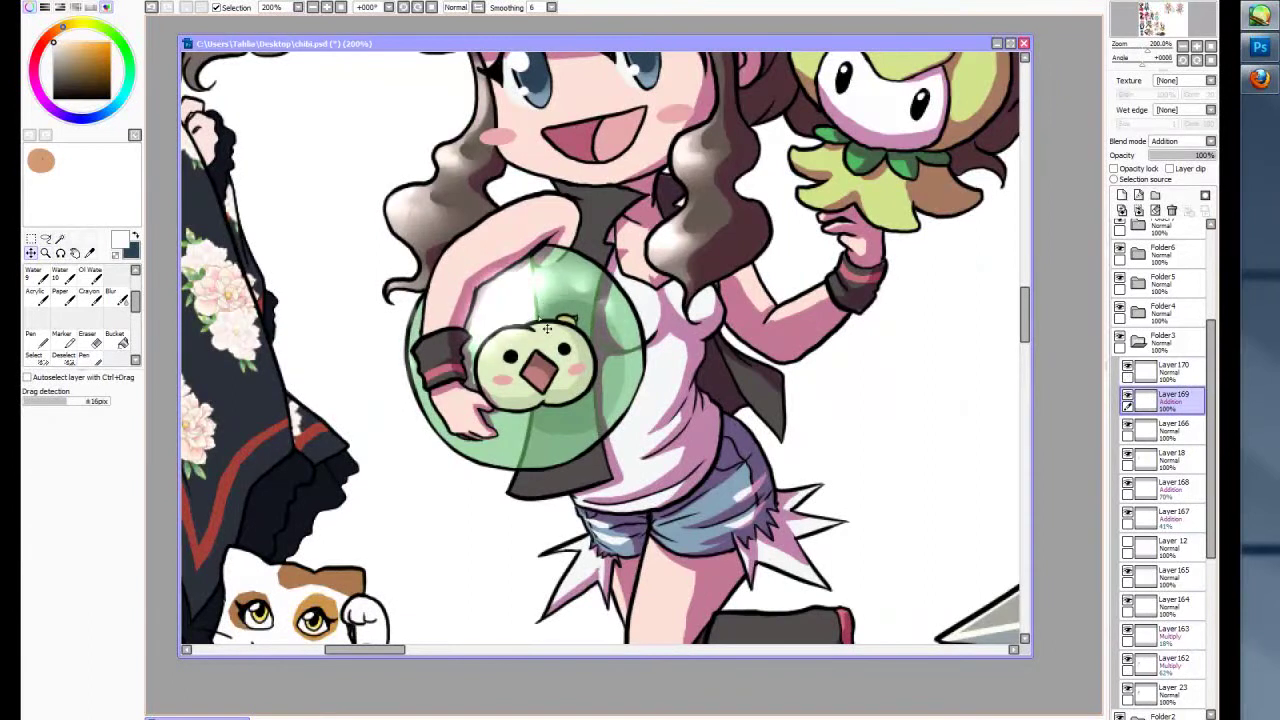
key(e)
scroll(600, 350, down, 3)
scroll(600, 350, up, 1)
scroll(600, 350, down, 1)
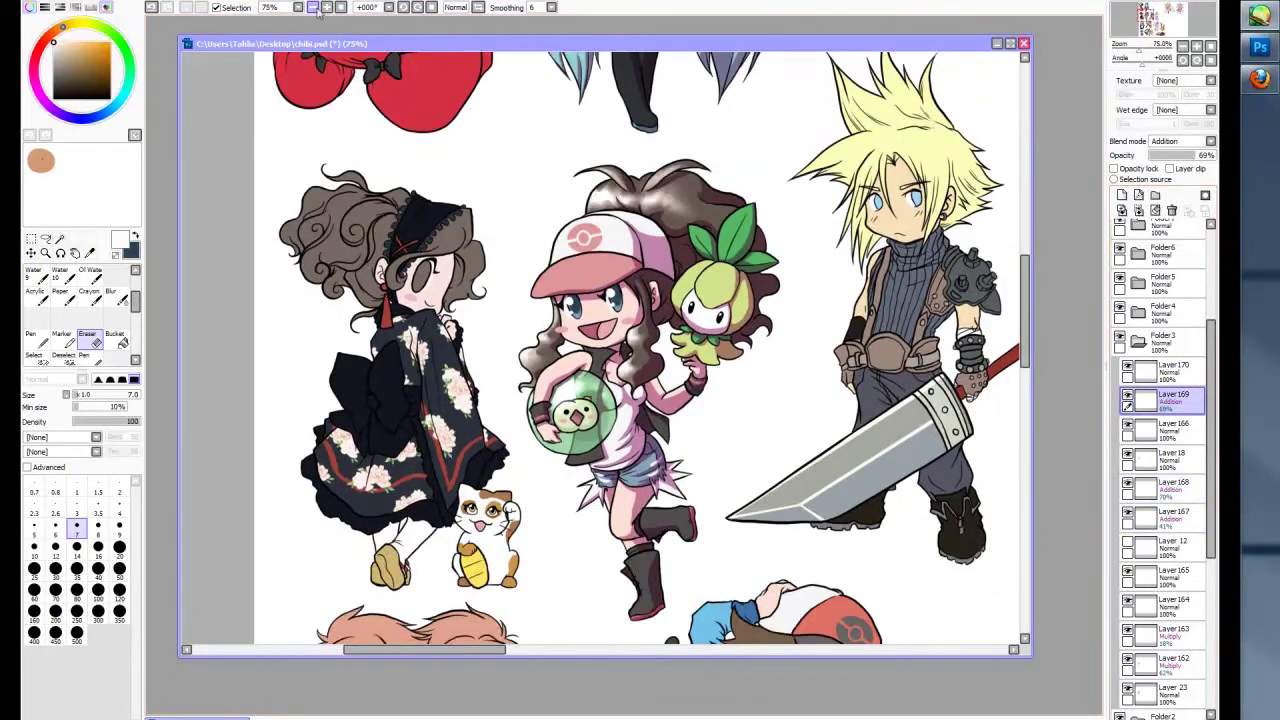
- Add a Multiply layer at 74% opacity above Layer 31 in Folder4 and paint a dark blue shadow under the boy's cap brim
scroll(600, 350, down, 2)
scroll(600, 350, up, 5)
click(38, 343)
click(1180, 141)
drag(1214, 155, 1198, 155)
drag(626, 228, 688, 278)
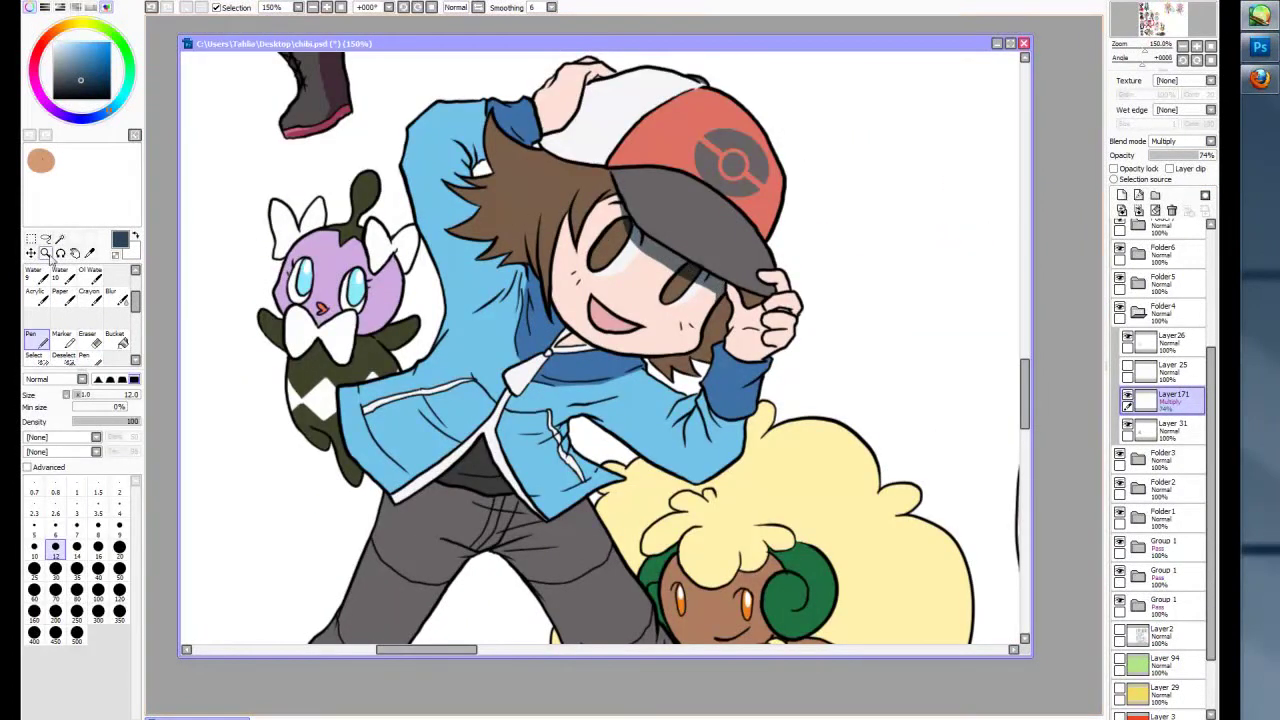
- Shade the edge of the boy's face and the jacket collar below his chin, trimming the shadow with the Eraser
key(Delete)
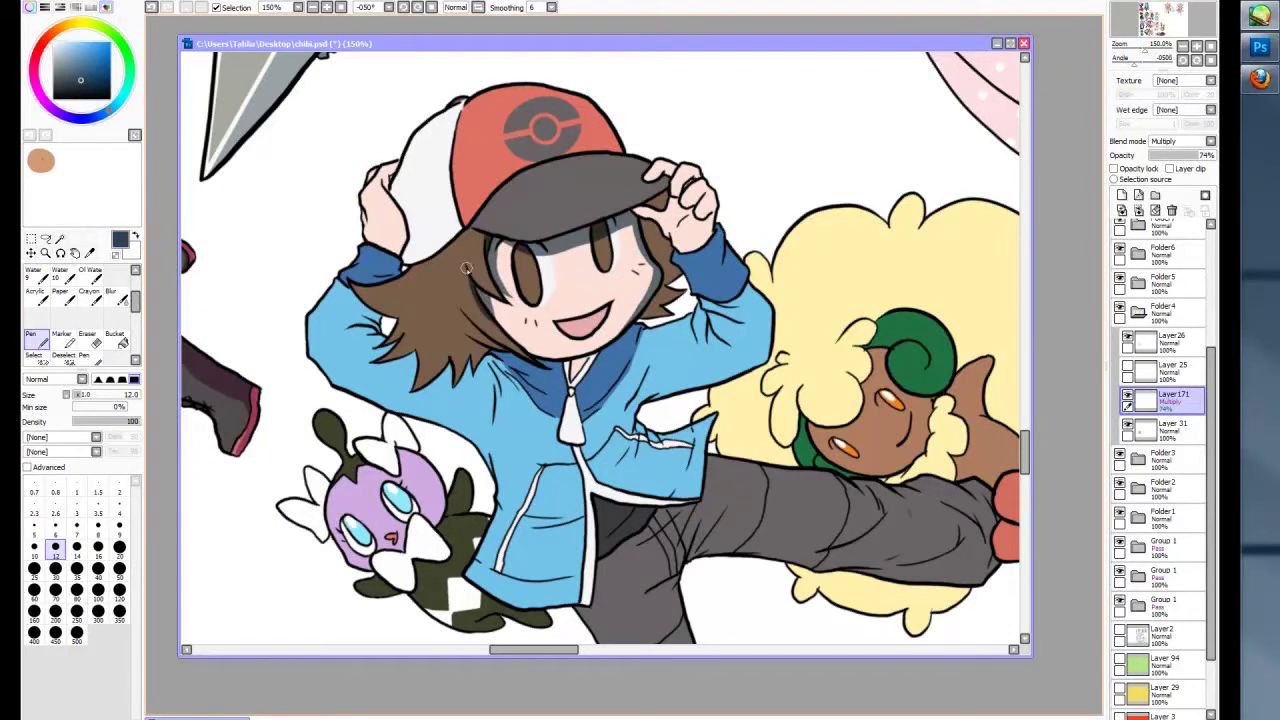
key(e)
drag(483, 292, 517, 258)
key(n)
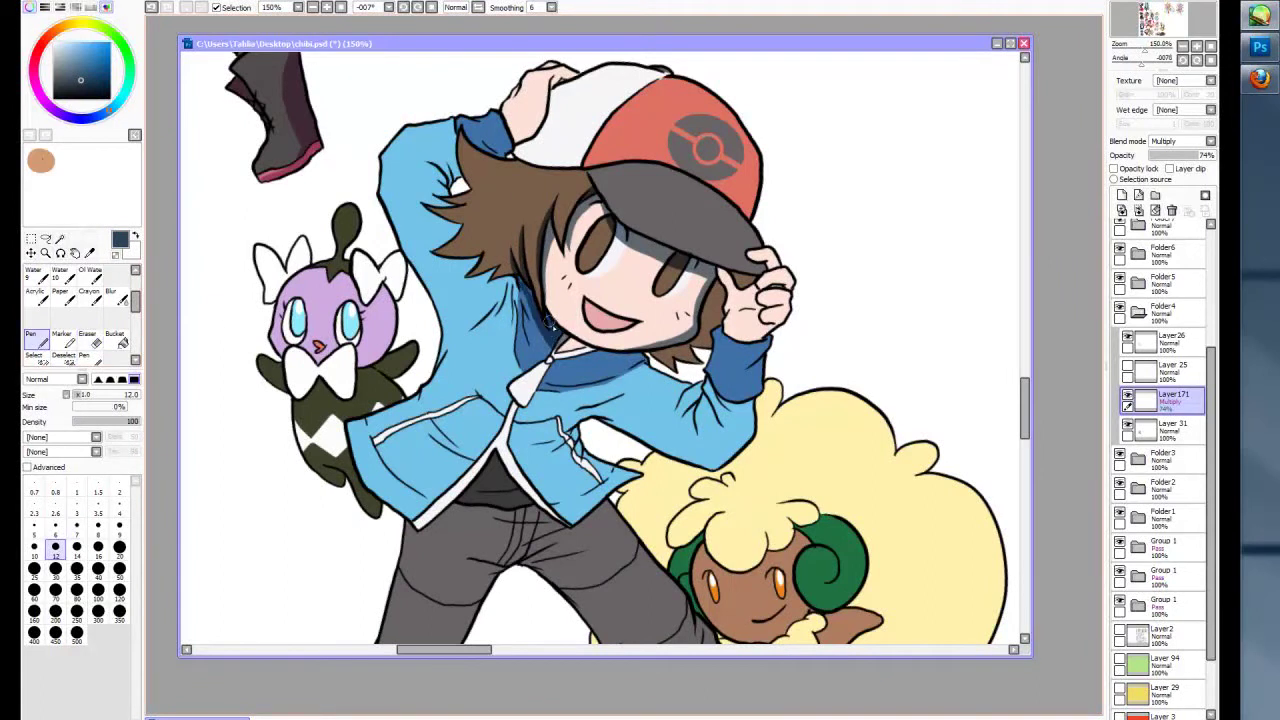
drag(555, 355, 626, 362)
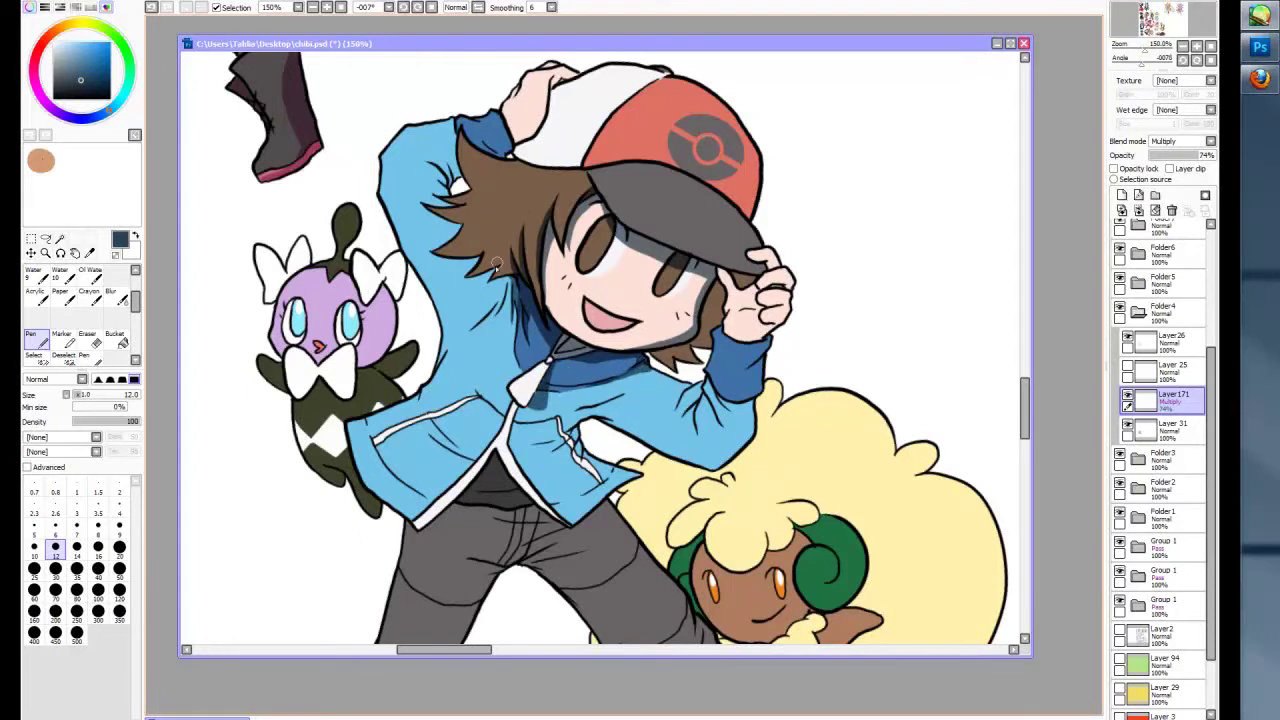
- Paint shadows on the boy's bent sleeve and cuff, around the jacket pockets and along the jacket's lower edge
drag(700, 330, 725, 285)
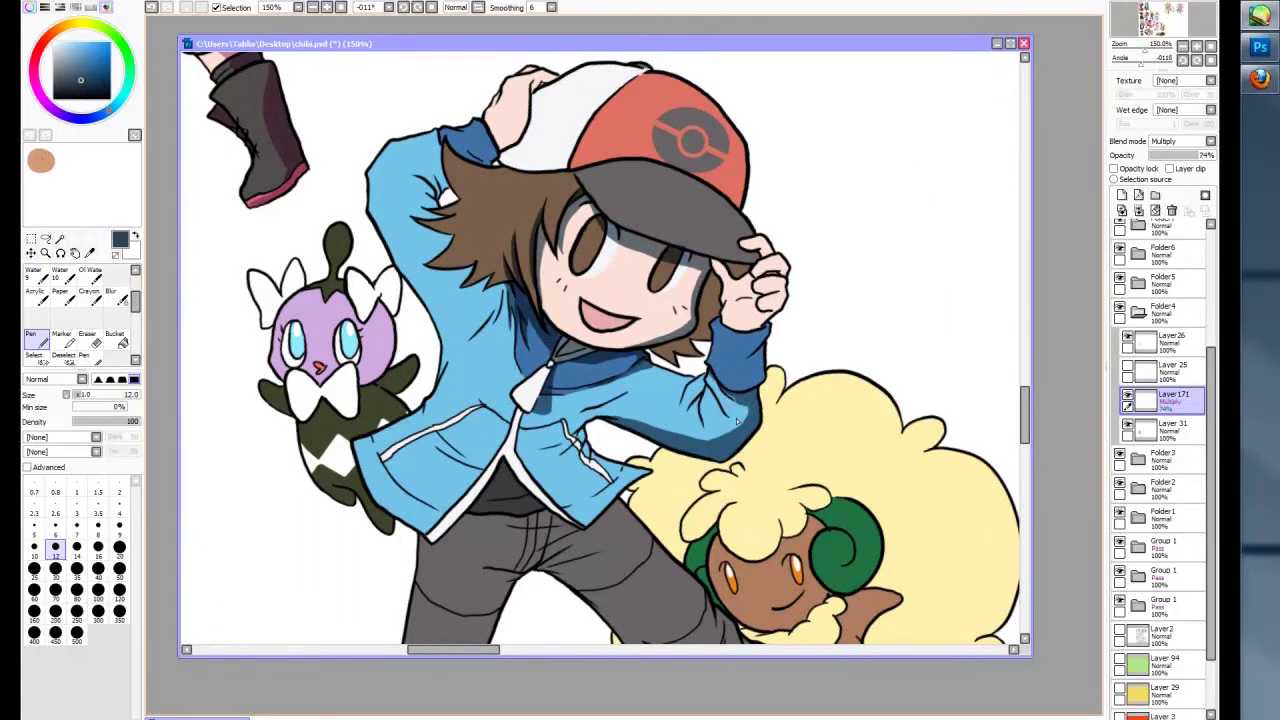
drag(712, 378, 747, 383)
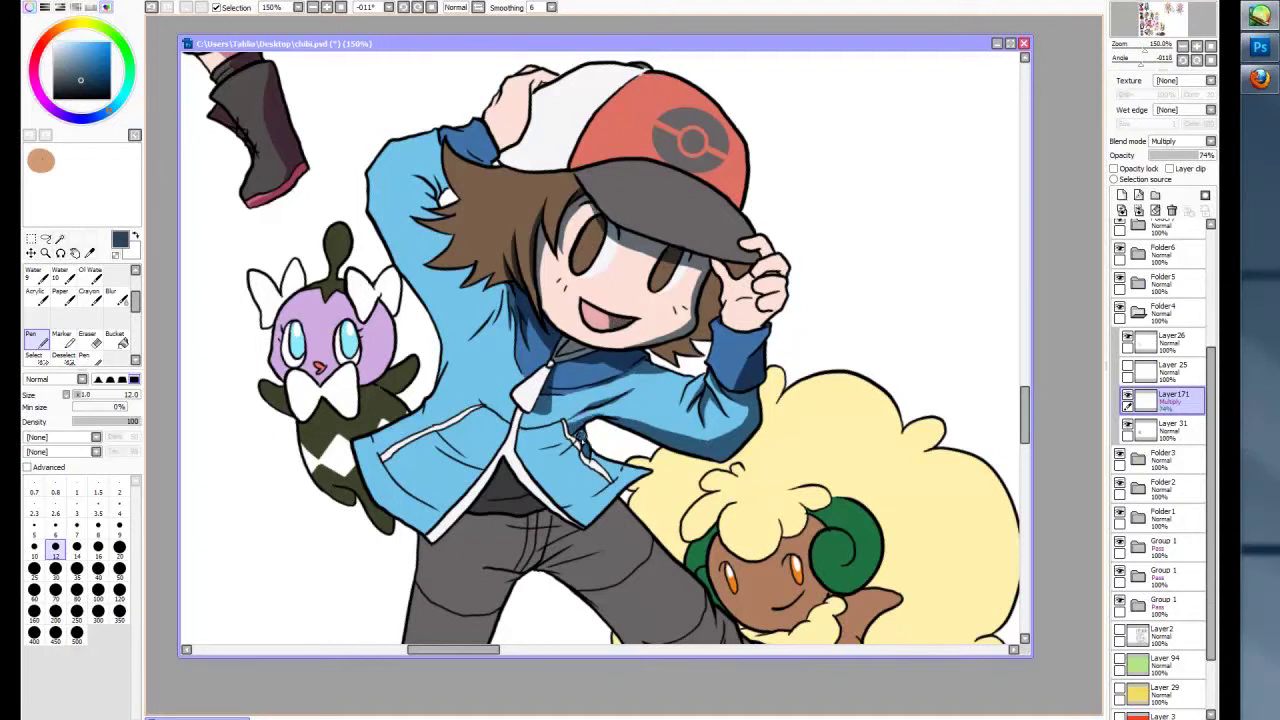
drag(568, 423, 601, 491)
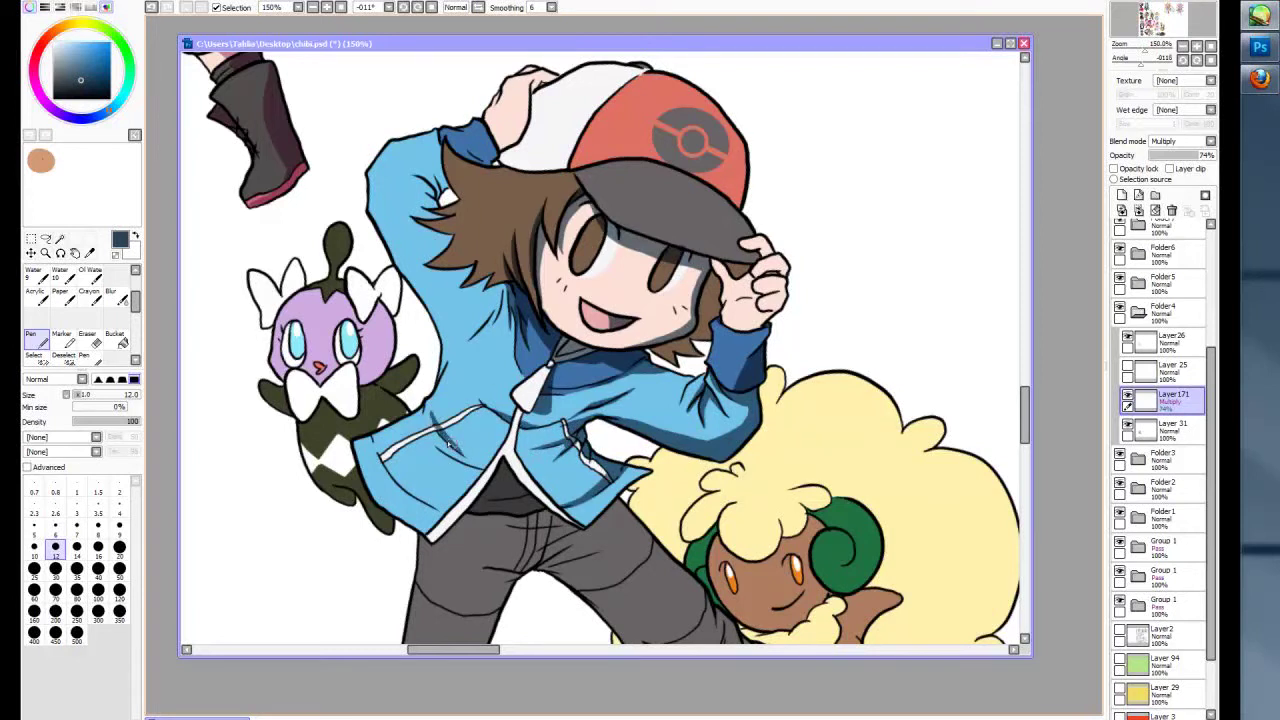
mouse_move(440, 440)
mouse_down()
mouse_move(400, 515)
mouse_move(440, 532)
mouse_up()
- Shade the boy's hair beside his jaw and the hand gripping the cap brim
drag(708, 306, 716, 288)
mouse_move(651, 348)
mouse_down()
mouse_move(717, 314)
mouse_move(665, 364)
mouse_up()
key(e)
key(n)
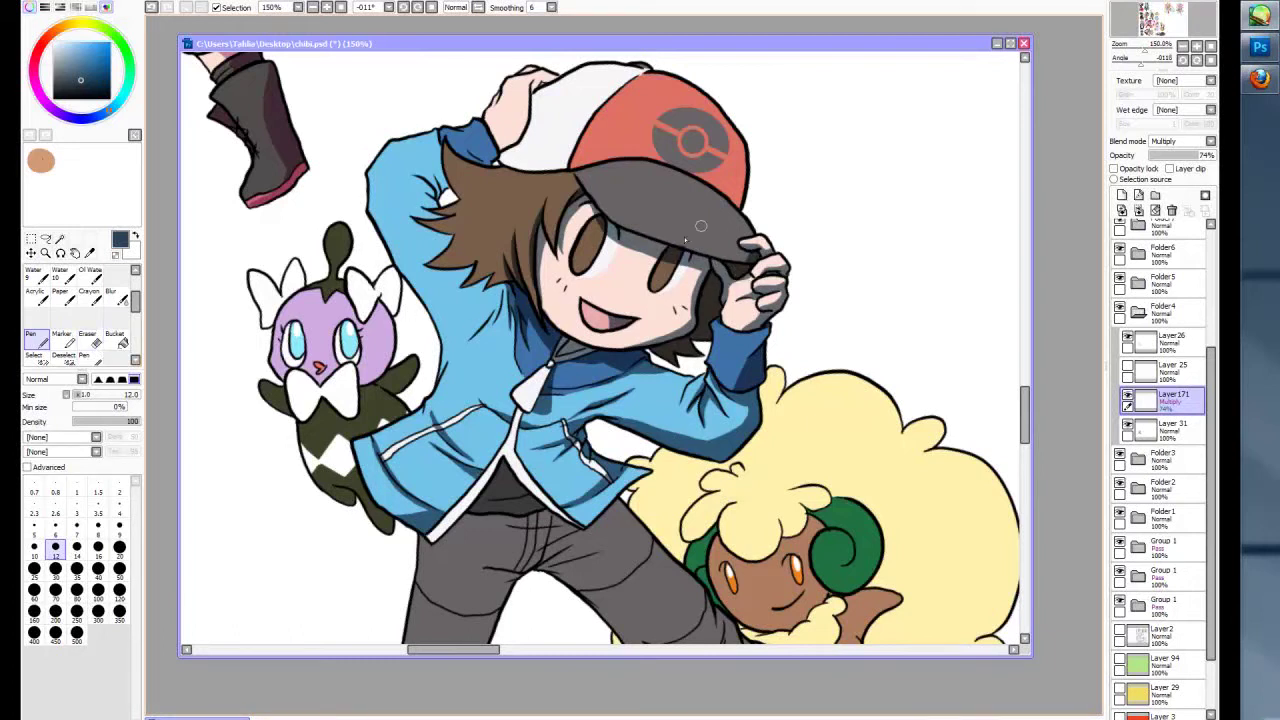
- Shade the far side of the red cap, clean up with the Eraser, and shade the raised hand and sleeve
mouse_move(705, 93)
mouse_down()
mouse_move(728, 195)
mouse_move(715, 130)
mouse_move(735, 165)
mouse_up()
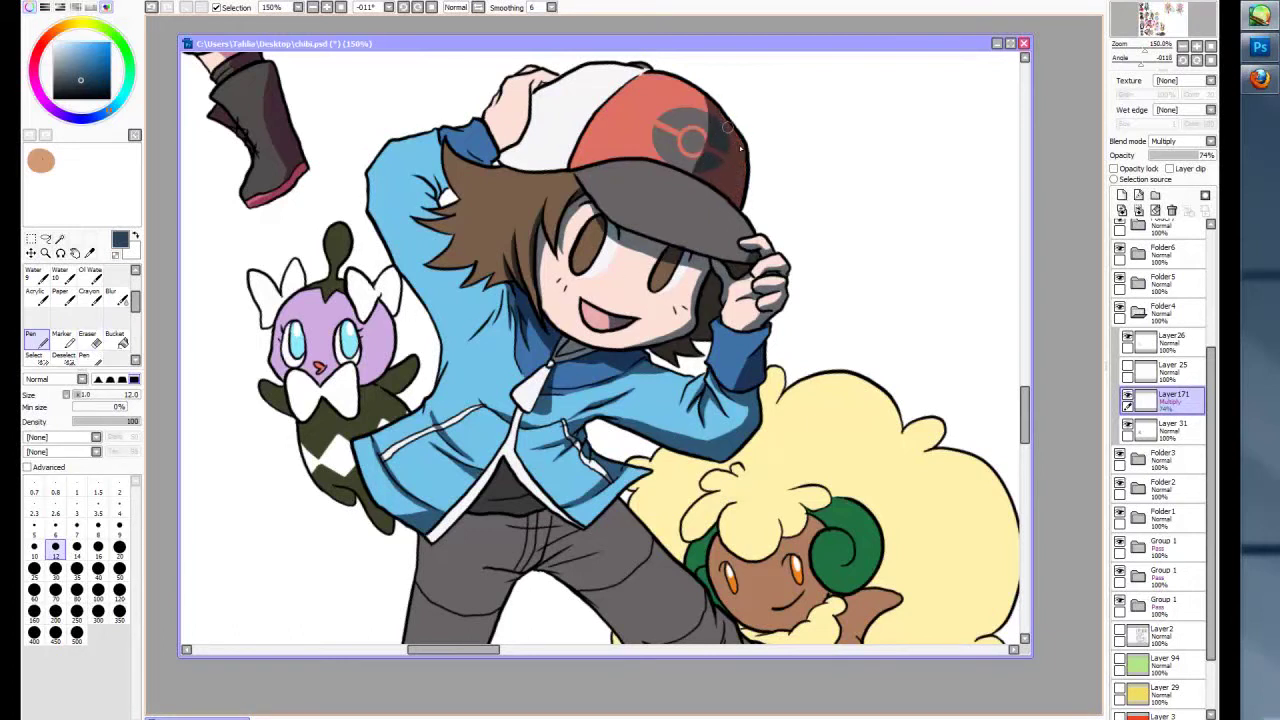
key(e)
scroll(712, 175, up, 2)
key(n)
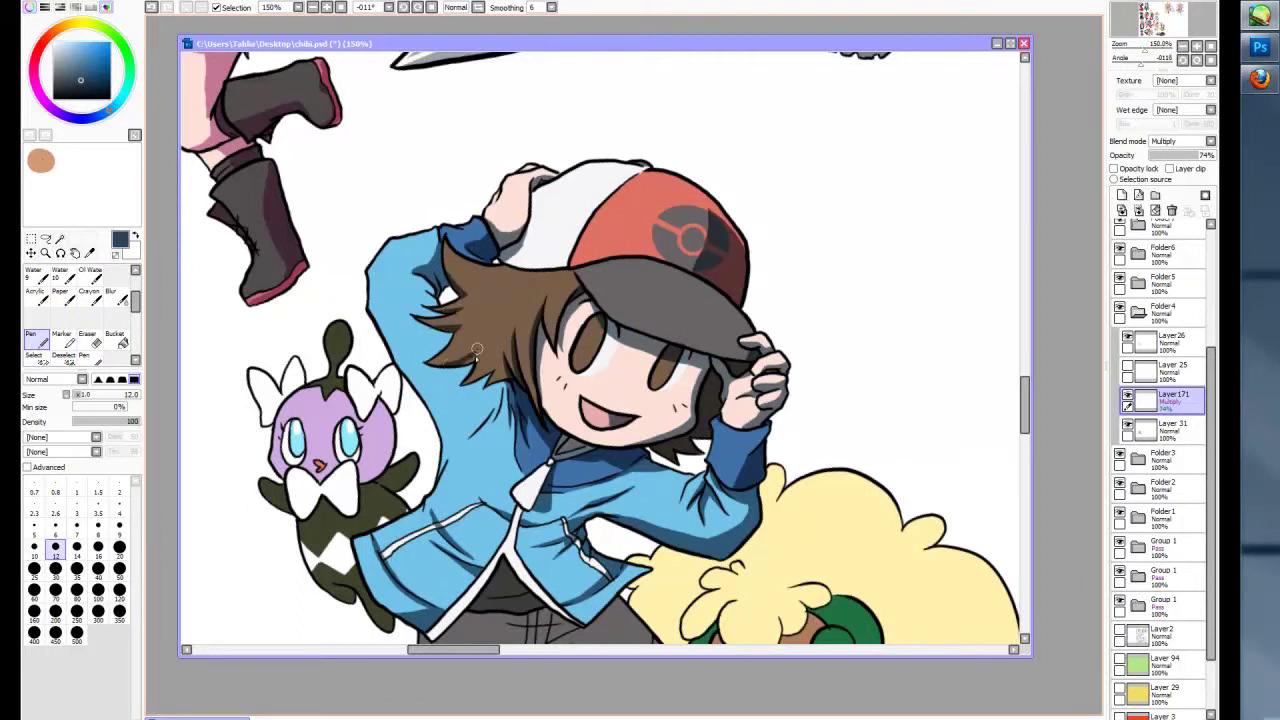
- Shade the brim of the boy's cap and clean up the shadow around the cap emblem with the Eraser
drag(700, 280, 740, 320)
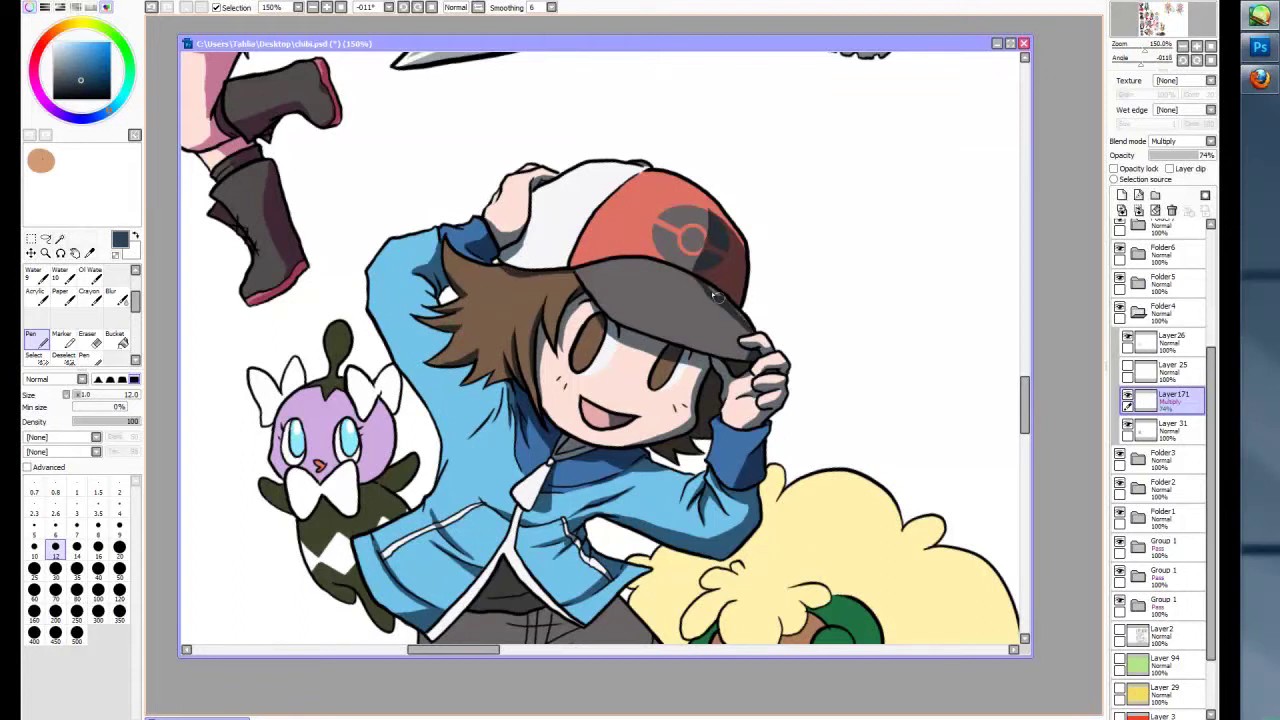
key(e)
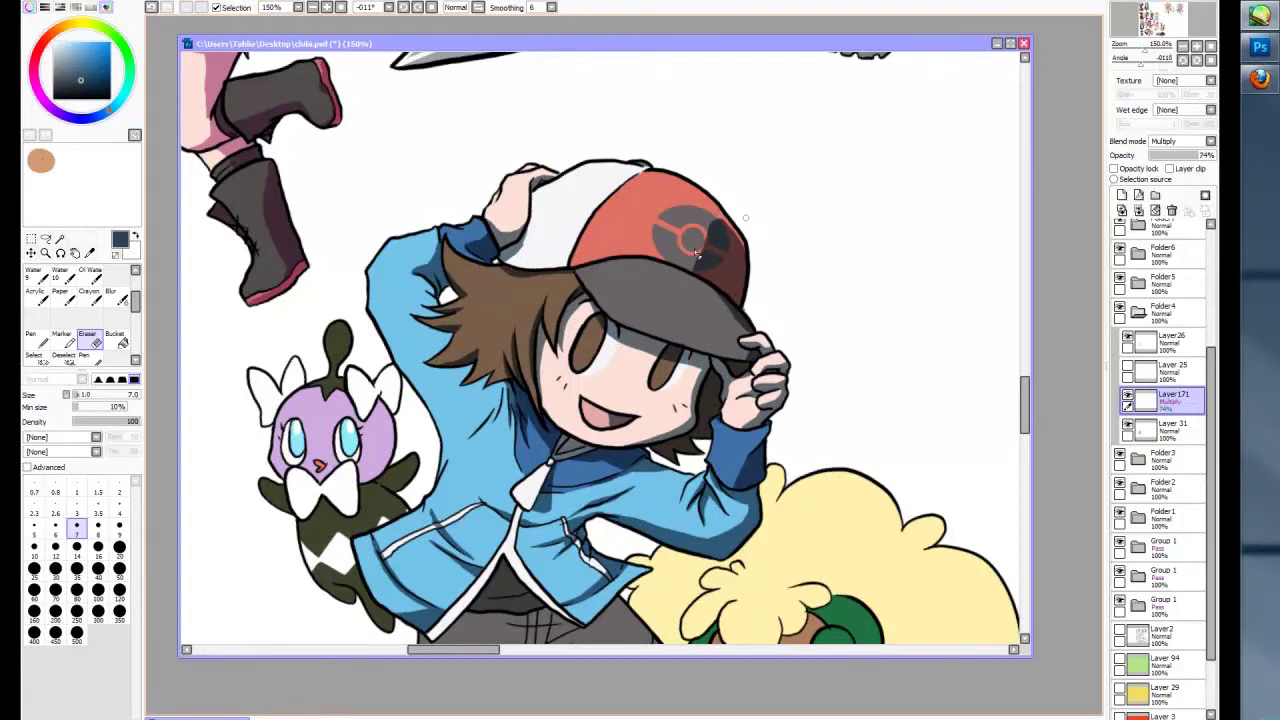
scroll(697, 253, down, 4)
scroll(443, 258, up, 6)
- Shade the boy's dark shirt under the open jacket and the trousers along the jacket's lower edge
key(n)
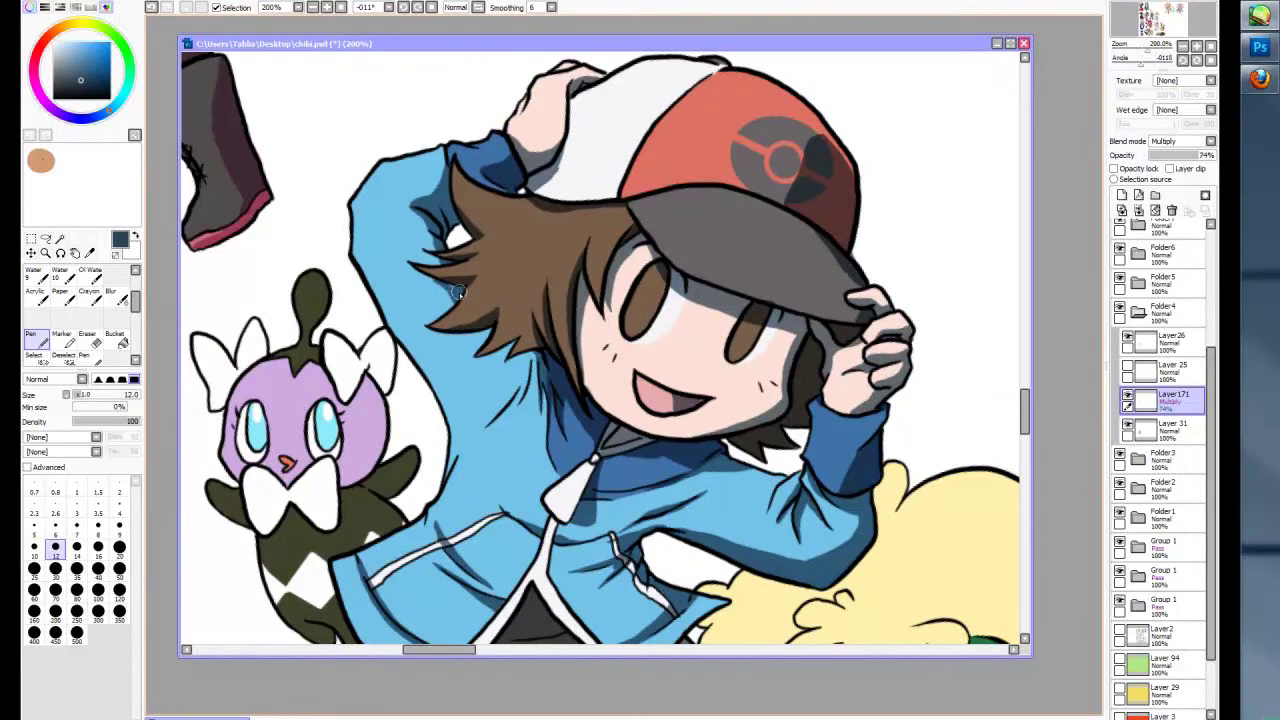
drag(580, 550, 450, 340)
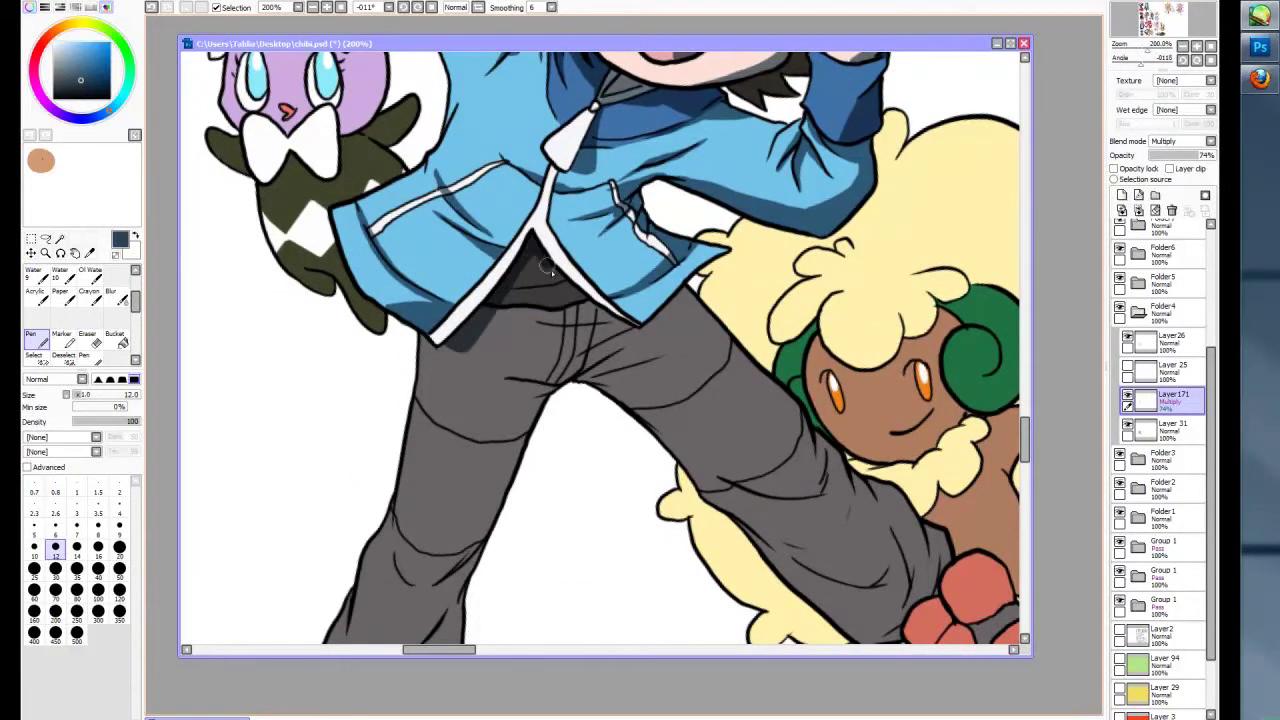
mouse_move(518, 309)
mouse_down()
mouse_move(661, 330)
mouse_move(676, 302)
mouse_move(535, 366)
mouse_move(628, 326)
mouse_move(546, 382)
mouse_move(620, 357)
mouse_move(580, 392)
mouse_up()
scroll(600, 370, down, 3)
- Paint shadows along the inner side, knee and lower folds of the boy's straight trouser leg
mouse_move(522, 248)
mouse_down()
mouse_move(474, 400)
mouse_move(440, 456)
mouse_up()
drag(482, 400, 527, 300)
mouse_move(492, 358)
mouse_down()
mouse_move(420, 450)
mouse_move(392, 545)
mouse_up()
mouse_move(462, 456)
mouse_down()
mouse_move(423, 590)
mouse_move(459, 470)
mouse_up()
drag(376, 552, 350, 513)
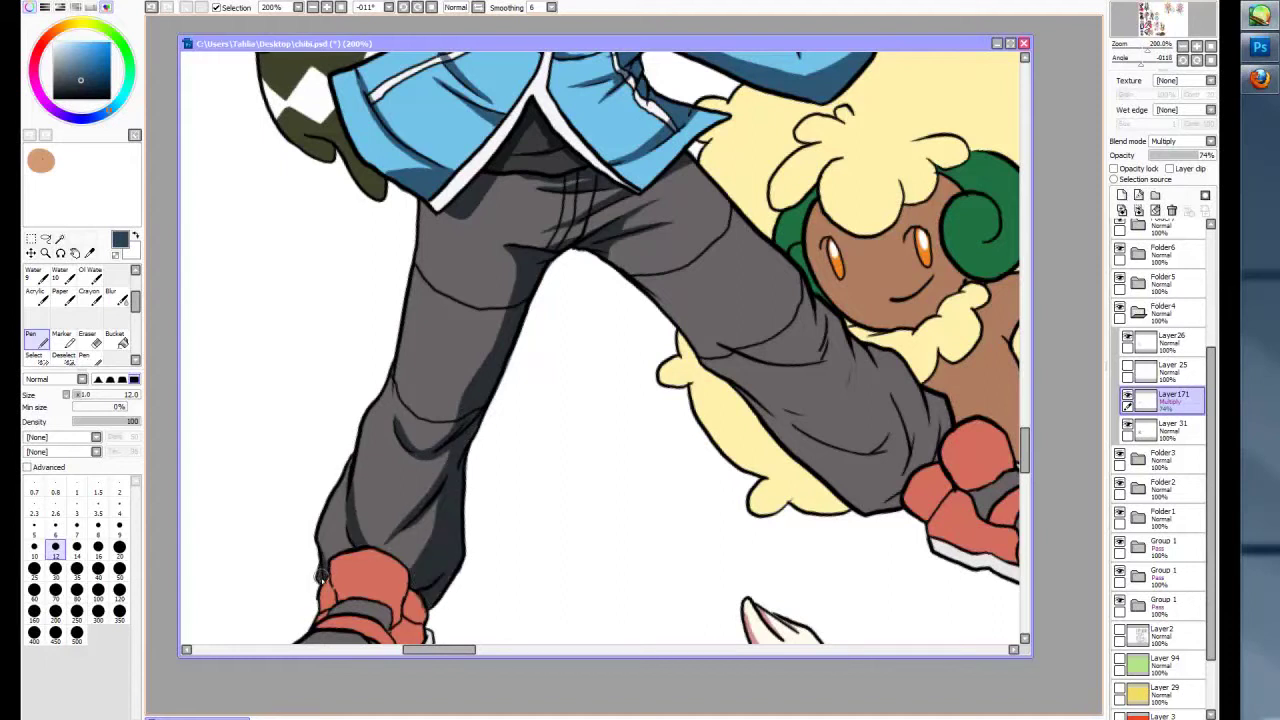
- Shade the red shoe of the boy's straight leg, including its tongue, strap and white sole
scroll(600, 380, down, 5)
drag(382, 355, 410, 450)
mouse_move(422, 386)
mouse_down()
mouse_move(402, 359)
mouse_move(397, 426)
mouse_move(400, 456)
mouse_up()
mouse_move(322, 452)
mouse_down()
mouse_move(372, 468)
mouse_move(396, 458)
mouse_up()
drag(372, 506, 416, 448)
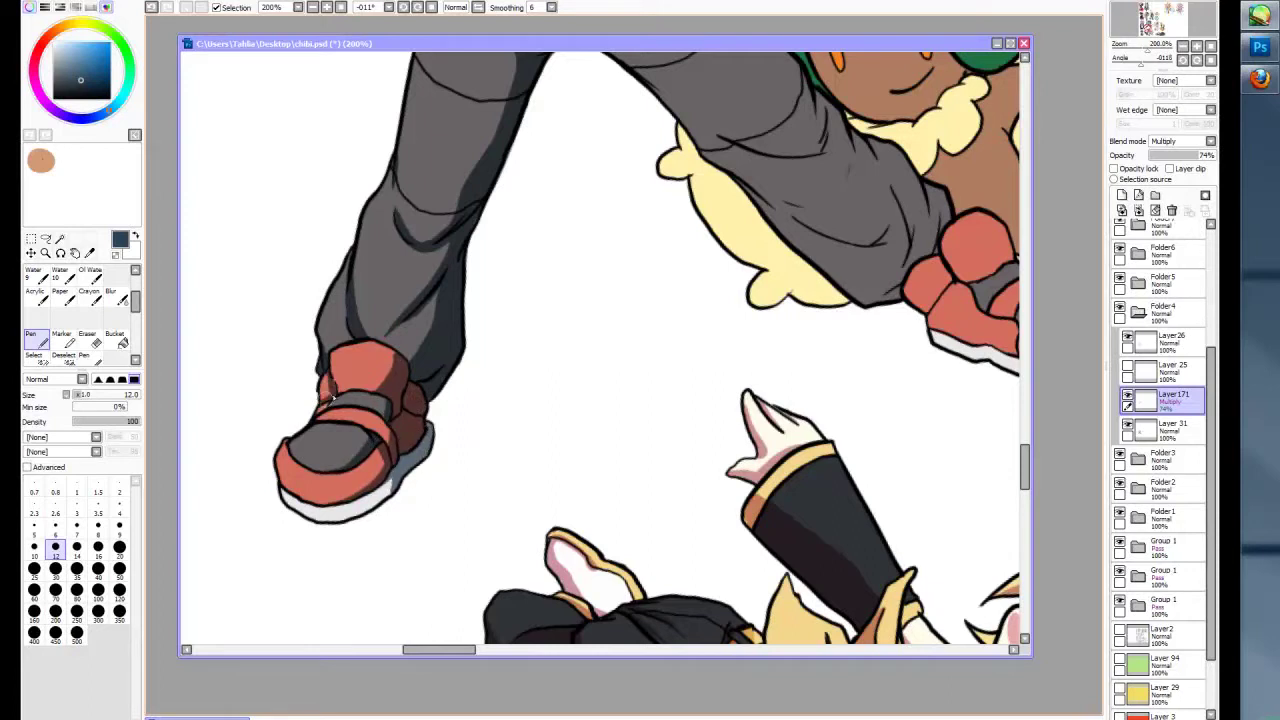
- Paint shadows on the folds and underside of the boy's outstretched trouser leg
scroll(505, 378, up, 6)
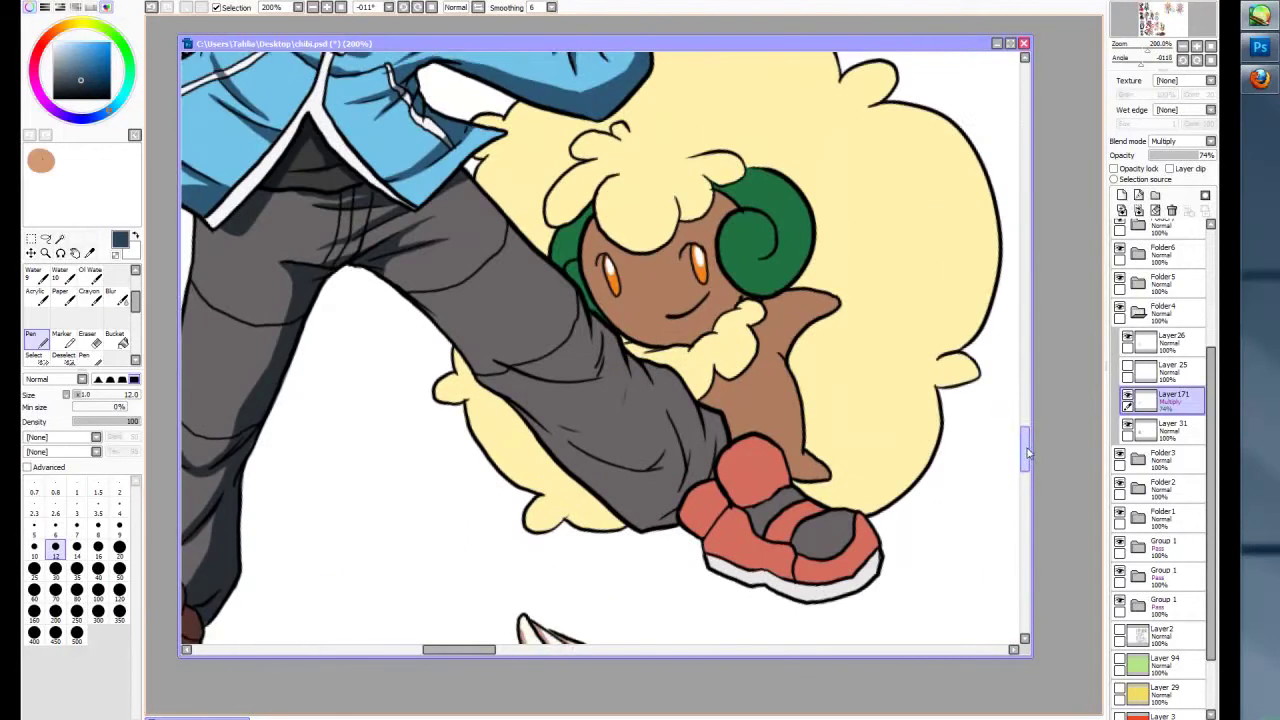
mouse_move(505, 378)
mouse_down()
mouse_move(593, 362)
mouse_move(590, 336)
mouse_move(597, 378)
mouse_move(619, 356)
mouse_move(608, 356)
mouse_move(631, 382)
mouse_move(583, 458)
mouse_move(636, 470)
mouse_move(662, 432)
mouse_move(648, 382)
mouse_move(666, 454)
mouse_move(643, 533)
mouse_move(660, 531)
mouse_move(703, 428)
mouse_move(665, 377)
mouse_move(701, 462)
mouse_move(716, 430)
mouse_up()
drag(432, 326, 400, 292)
scroll(422, 222, down, 3)
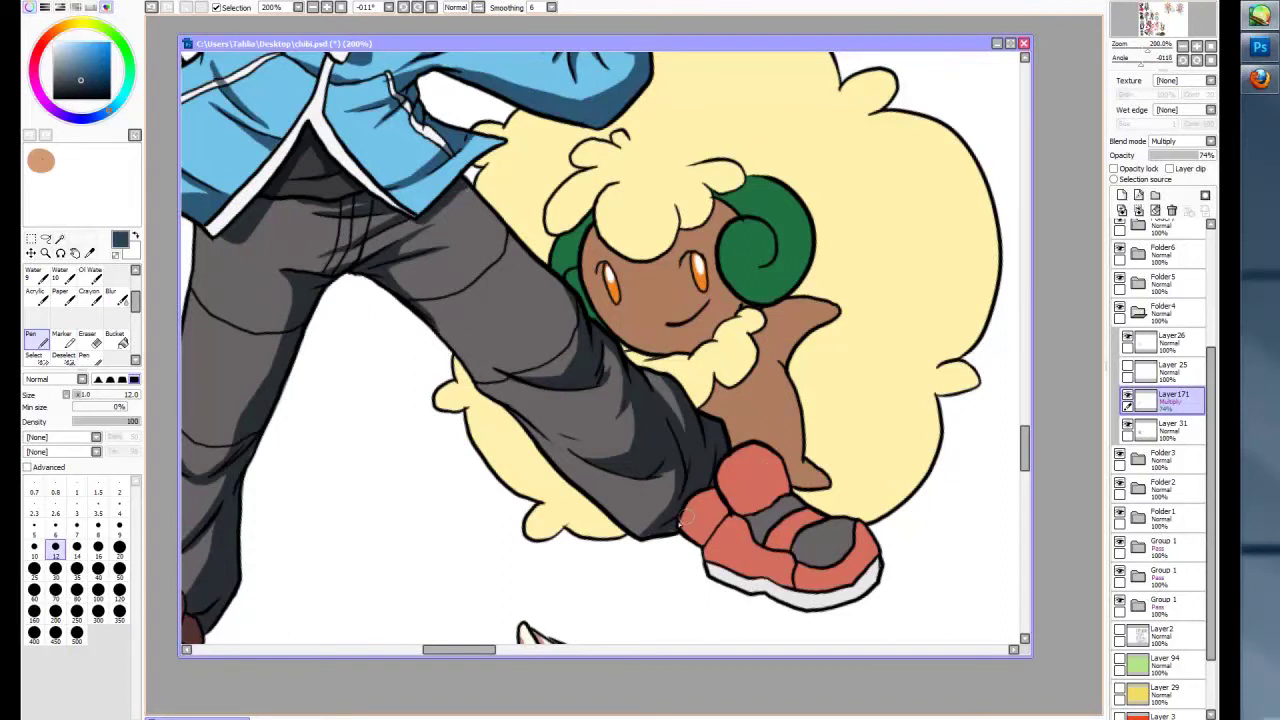
- Shade the red shoe of the boy's outstretched leg, including its toe cap and sole
scroll(645, 360, up, 3)
mouse_move(643, 360)
mouse_down()
mouse_move(654, 388)
mouse_move(607, 430)
mouse_move(589, 401)
mouse_move(615, 419)
mouse_move(647, 400)
mouse_move(696, 424)
mouse_move(676, 432)
mouse_move(715, 451)
mouse_move(713, 464)
mouse_move(740, 457)
mouse_move(704, 494)
mouse_move(647, 496)
mouse_up()
scroll(305, 112, down, 3)
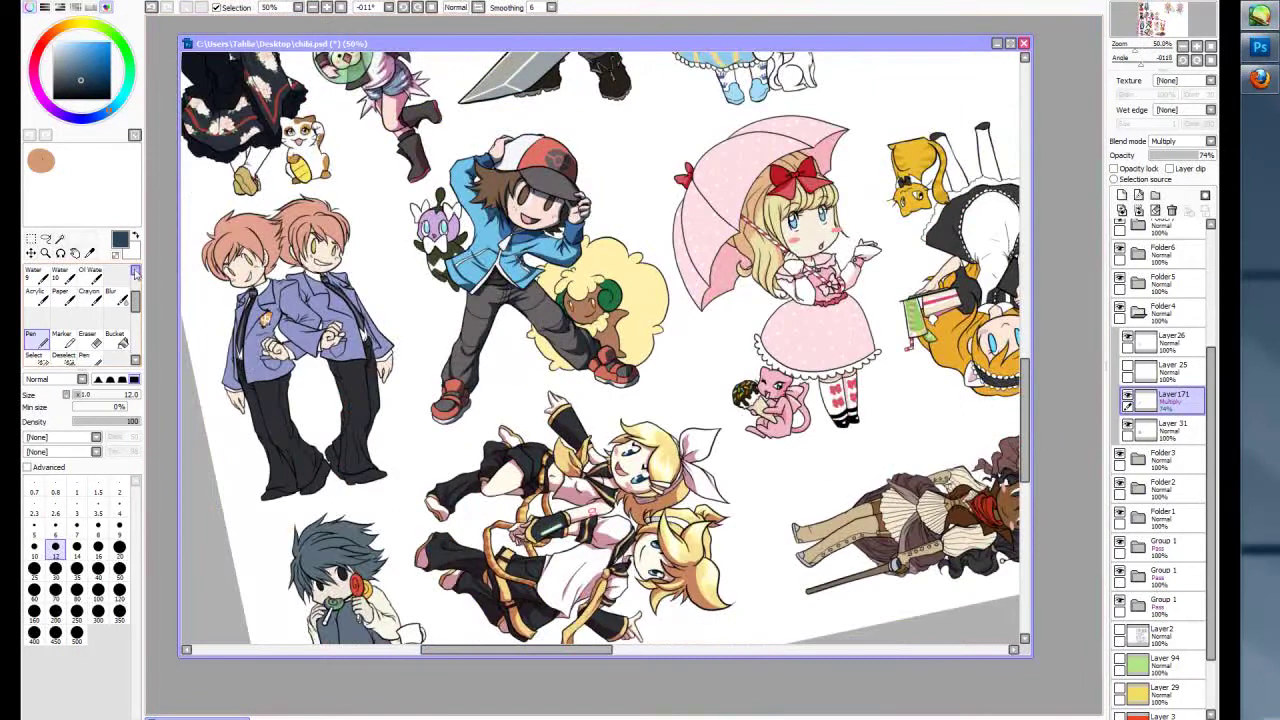
- Shade the purple creature's head, its stalk and the white bows on both sides of the head
scroll(520, 130, up, 4)
mouse_move(545, 105)
mouse_down()
mouse_move(510, 175)
mouse_move(500, 250)
mouse_move(551, 211)
mouse_move(485, 195)
mouse_up()
scroll(517, 116, up, 3)
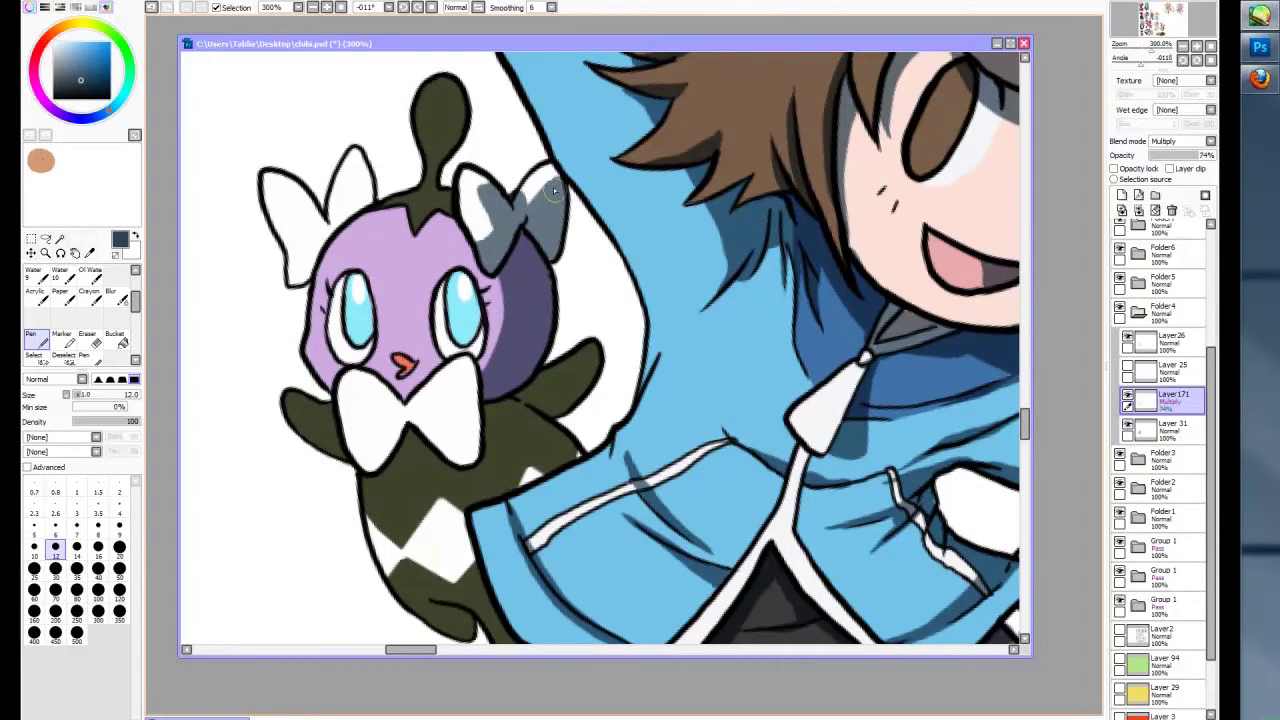
mouse_move(372, 185)
mouse_down()
mouse_move(296, 280)
mouse_move(329, 232)
mouse_up()
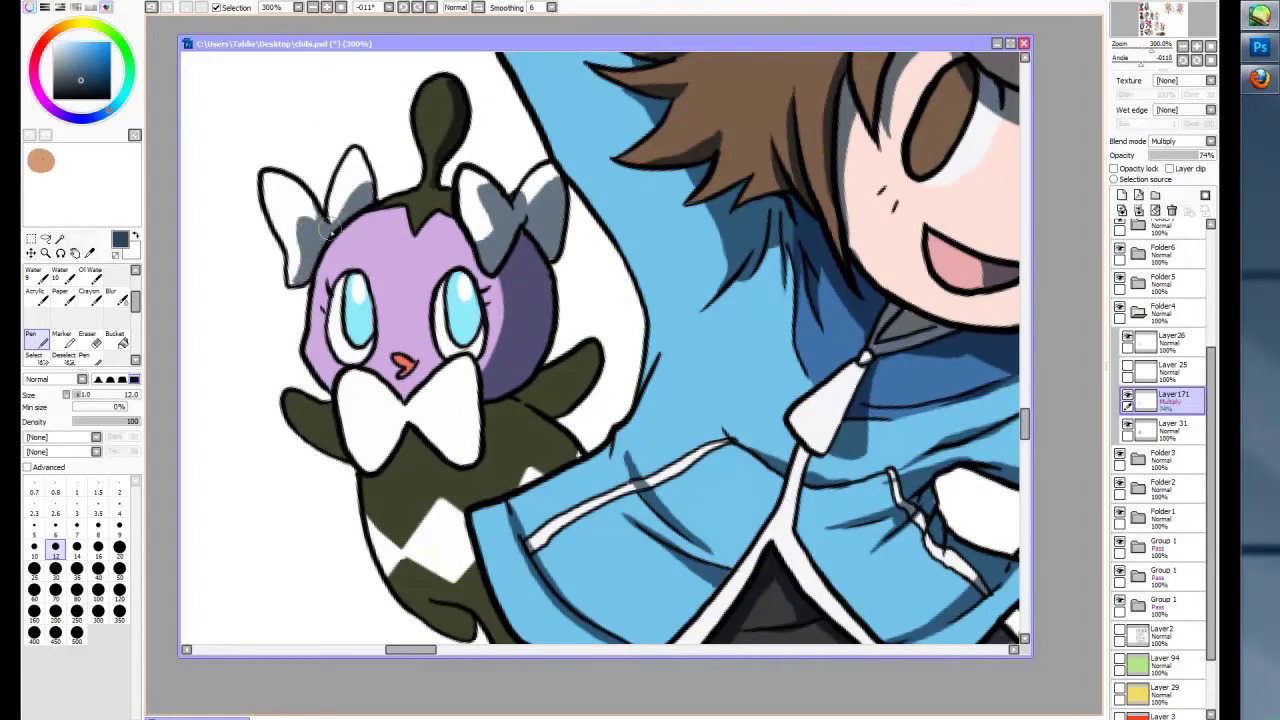
- Paint shadows on the purple creature's arms, white collar bow and dark lower body
mouse_move(572, 360)
mouse_down()
mouse_move(533, 396)
mouse_move(557, 387)
mouse_move(546, 416)
mouse_move(367, 462)
mouse_move(431, 418)
mouse_move(462, 455)
mouse_move(475, 444)
mouse_move(329, 442)
mouse_move(345, 455)
mouse_move(471, 410)
mouse_move(407, 412)
mouse_up()
drag(1025, 425, 1025, 432)
mouse_move(420, 320)
mouse_down()
mouse_move(500, 260)
mouse_move(570, 300)
mouse_move(580, 260)
mouse_up()
drag(395, 425, 545, 527)
scroll(540, 500, down, 4)
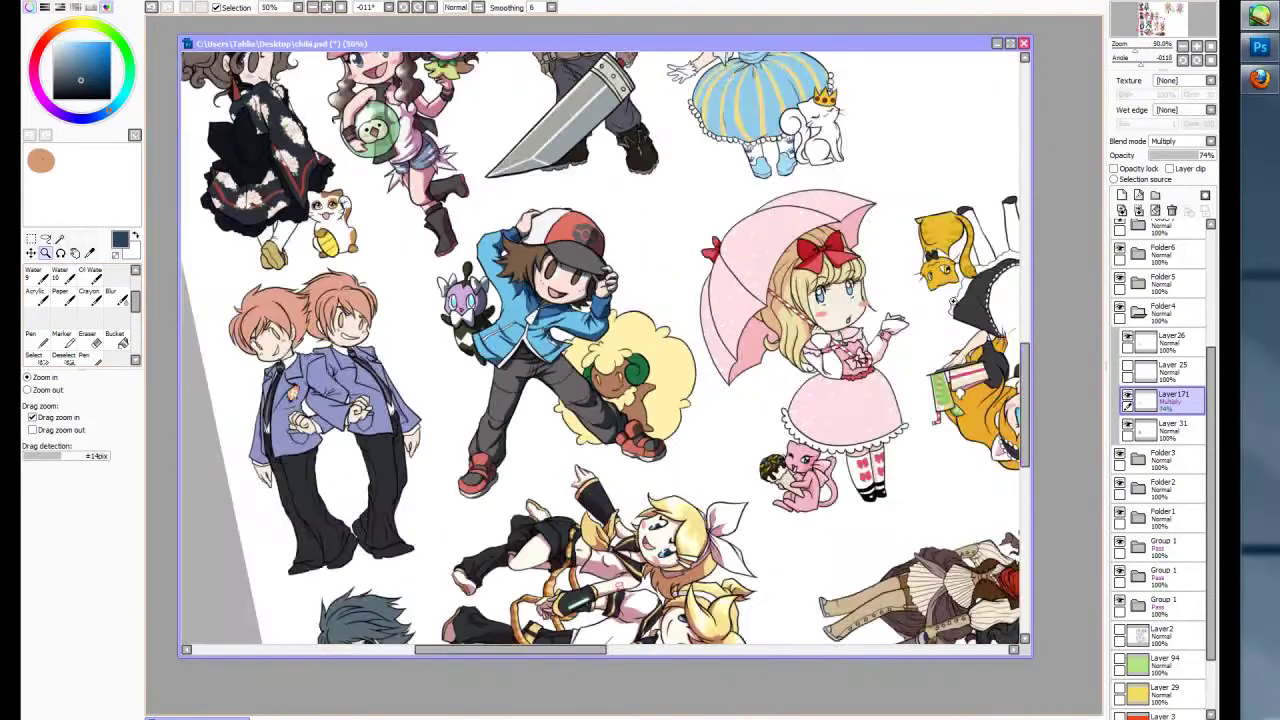
- Shade the brown creature's face below the cream fringe and along the jaw, plus its green horns
scroll(625, 375, up, 4)
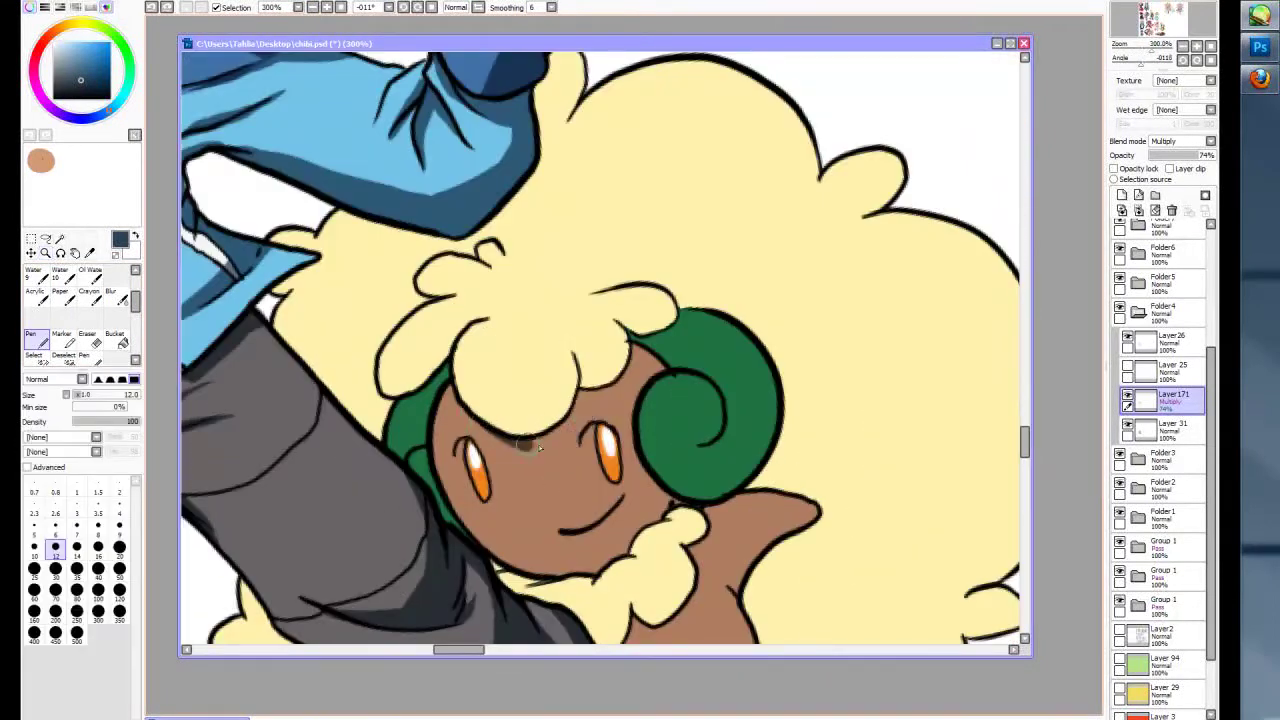
mouse_move(575, 430)
mouse_down()
mouse_move(590, 360)
mouse_move(680, 320)
mouse_up()
mouse_move(495, 575)
mouse_down()
mouse_move(617, 541)
mouse_move(668, 498)
mouse_move(705, 430)
mouse_up()
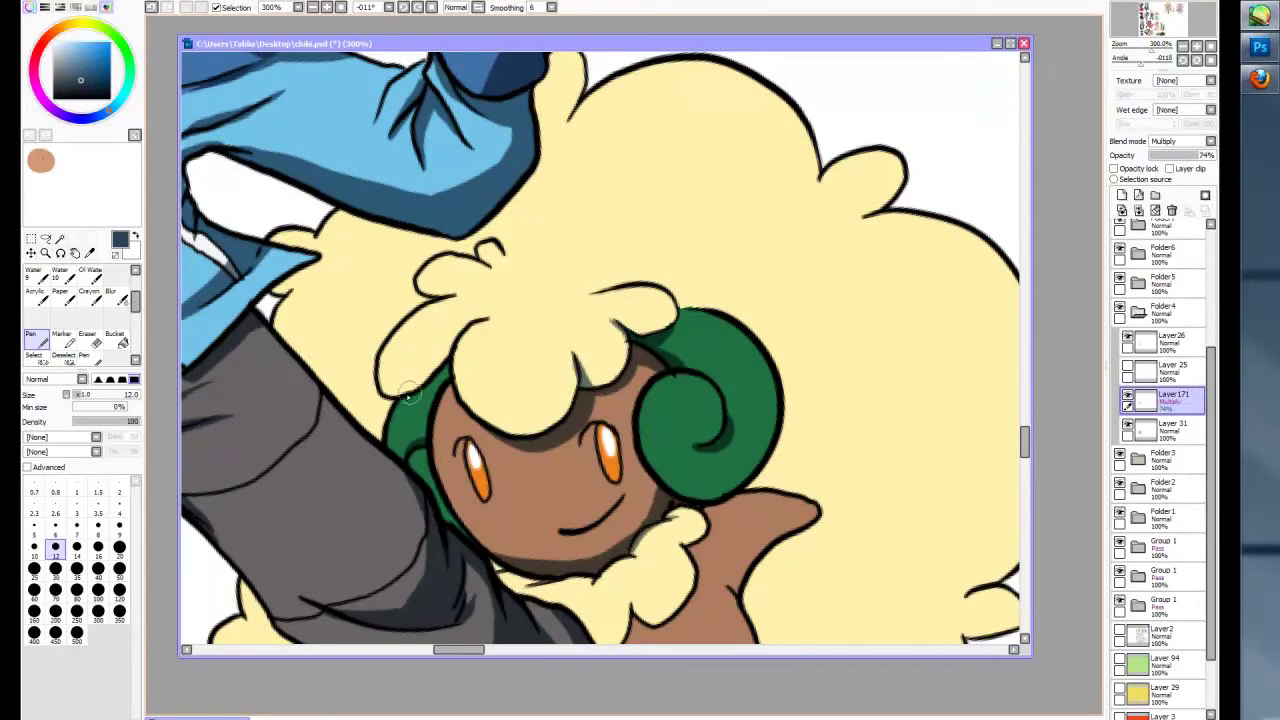
- Paint shadows on the brown creature's neck fluff, arm, body and foot
scroll(420, 430, down, 3)
mouse_move(692, 370)
mouse_down()
mouse_move(632, 400)
mouse_move(624, 439)
mouse_move(534, 355)
mouse_move(597, 368)
mouse_move(555, 360)
mouse_move(632, 338)
mouse_move(690, 370)
mouse_up()
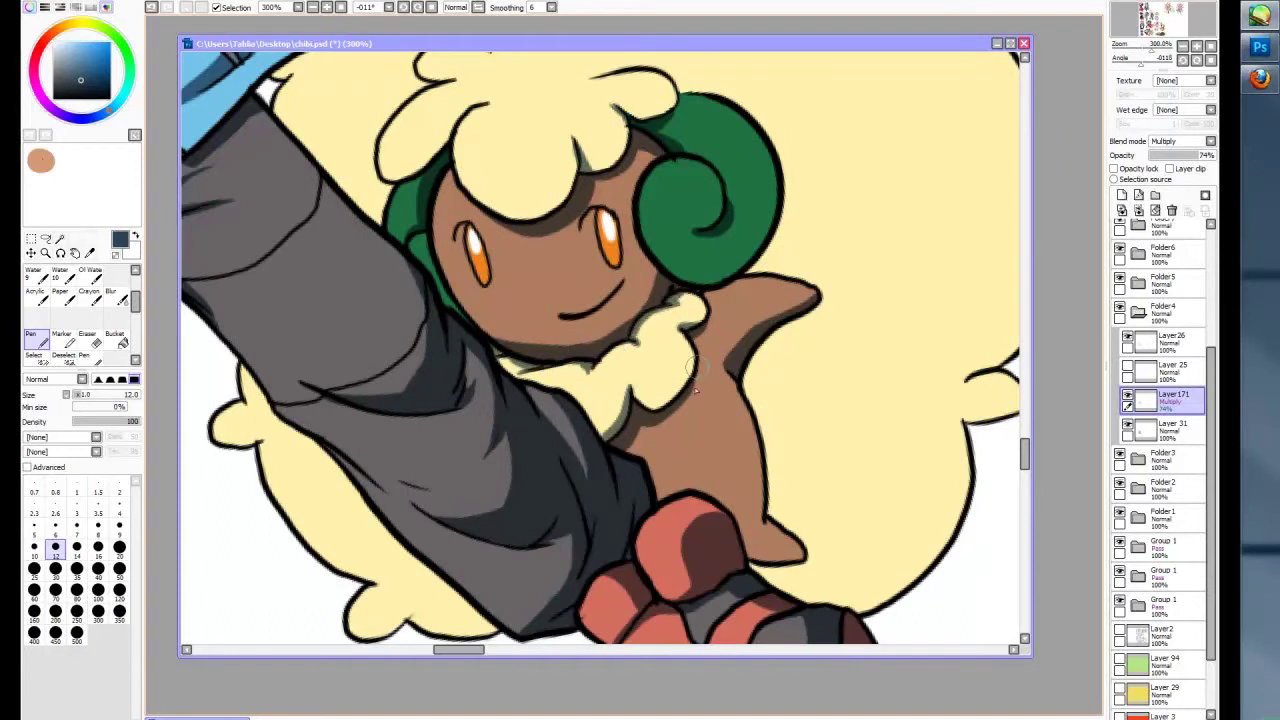
mouse_move(757, 470)
mouse_down()
mouse_move(795, 560)
mouse_move(750, 568)
mouse_up()
scroll(750, 560, up, 3)
scroll(750, 560, down, 4)
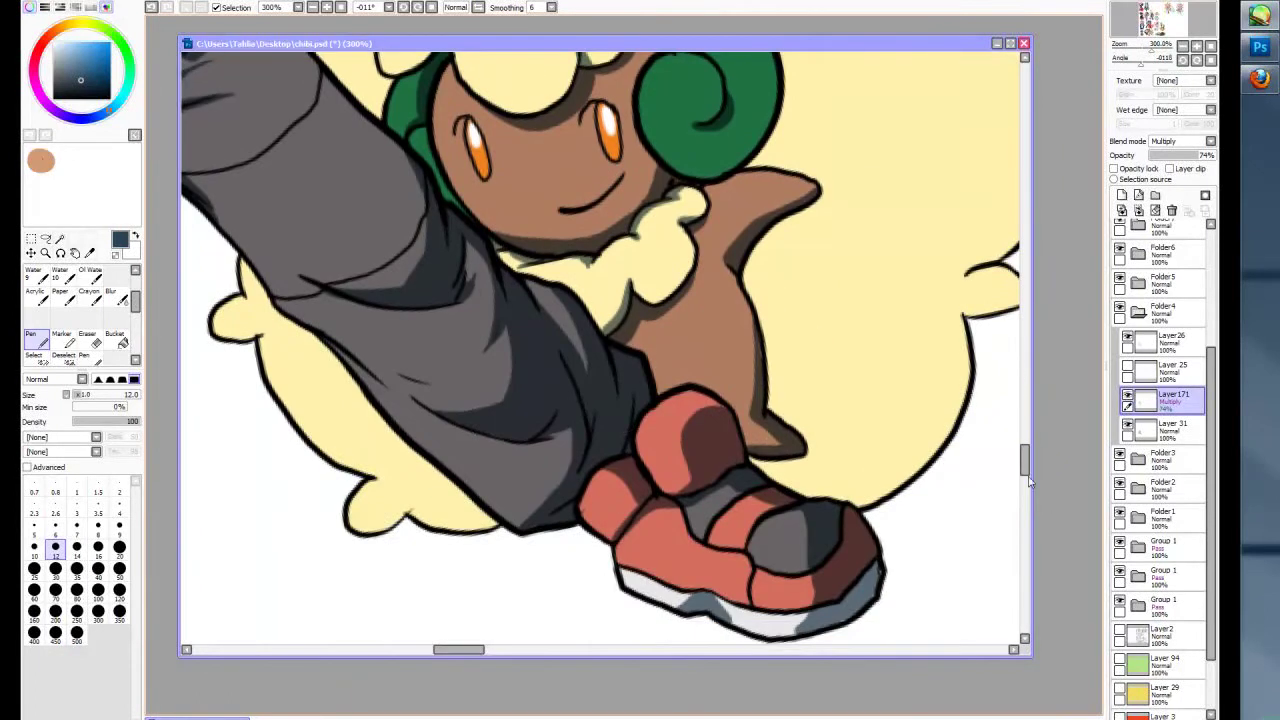
- Shade the outer edges and tufts of the brown creature's cream fluff and the curls on its head
scroll(400, 305, up, 4)
scroll(398, 305, down, 2)
scroll(686, 502, down, 2)
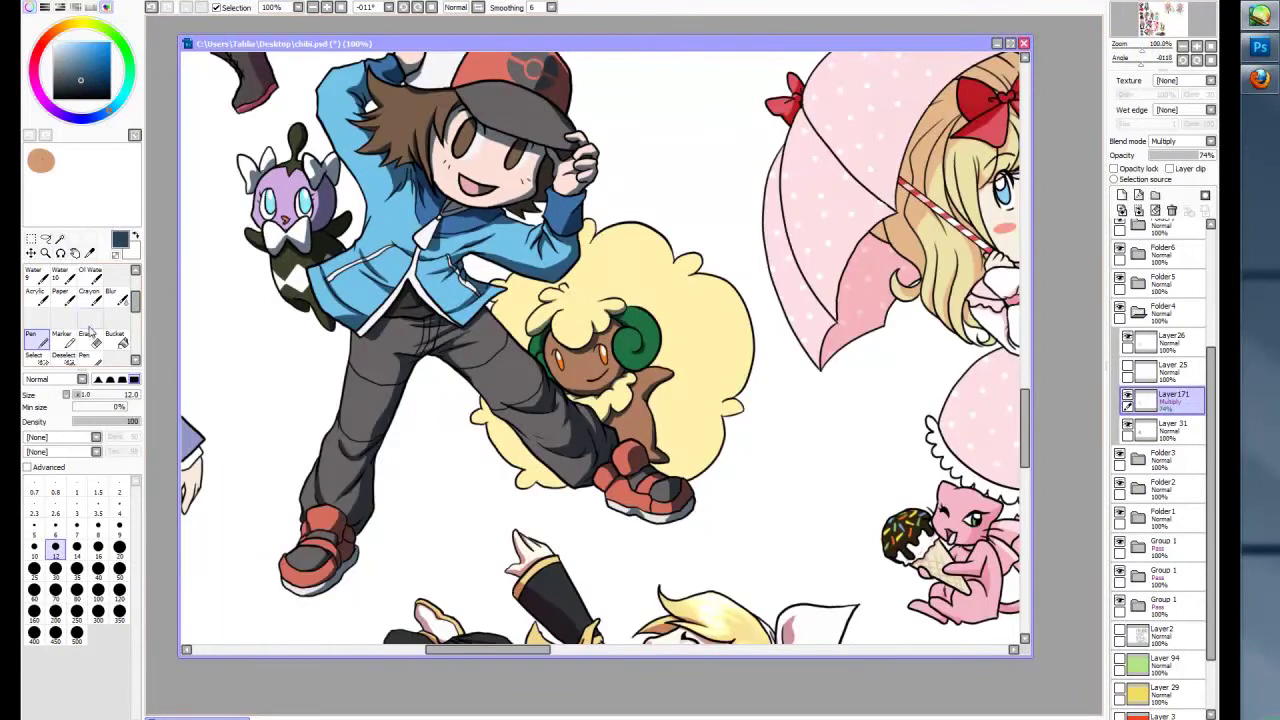
scroll(686, 502, up, 3)
drag(818, 393, 768, 402)
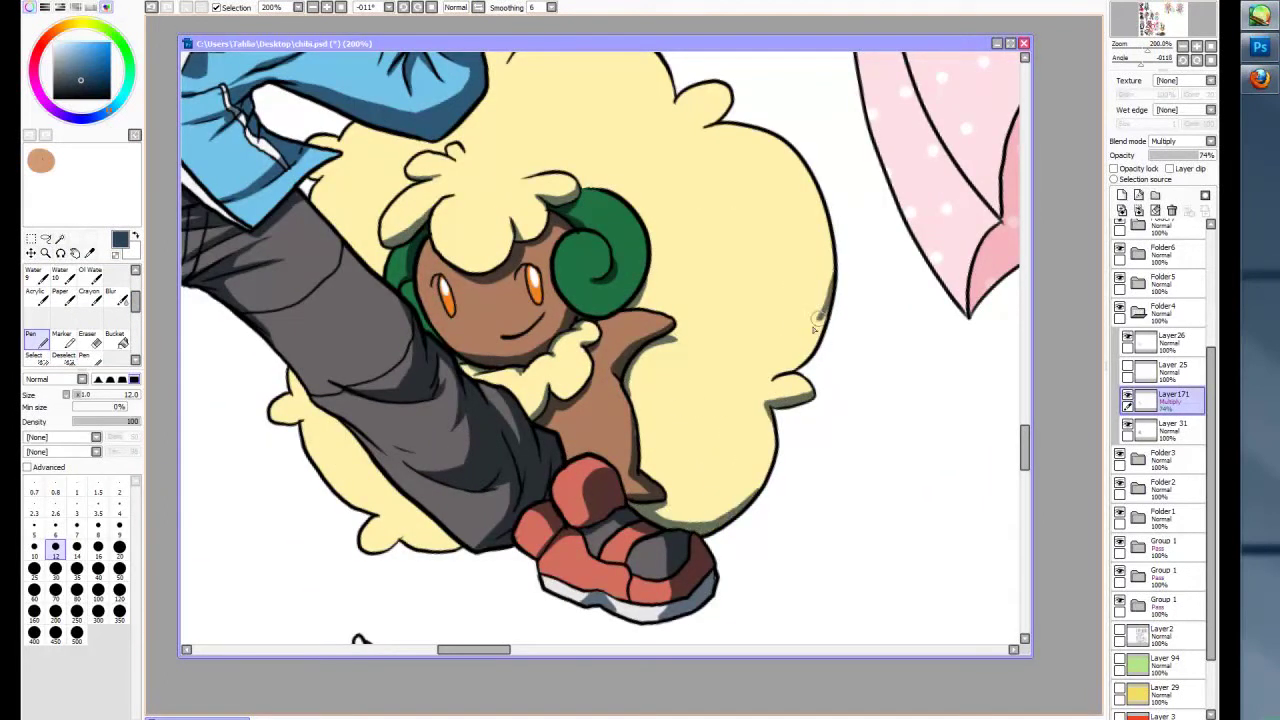
drag(815, 323, 814, 341)
drag(364, 551, 460, 543)
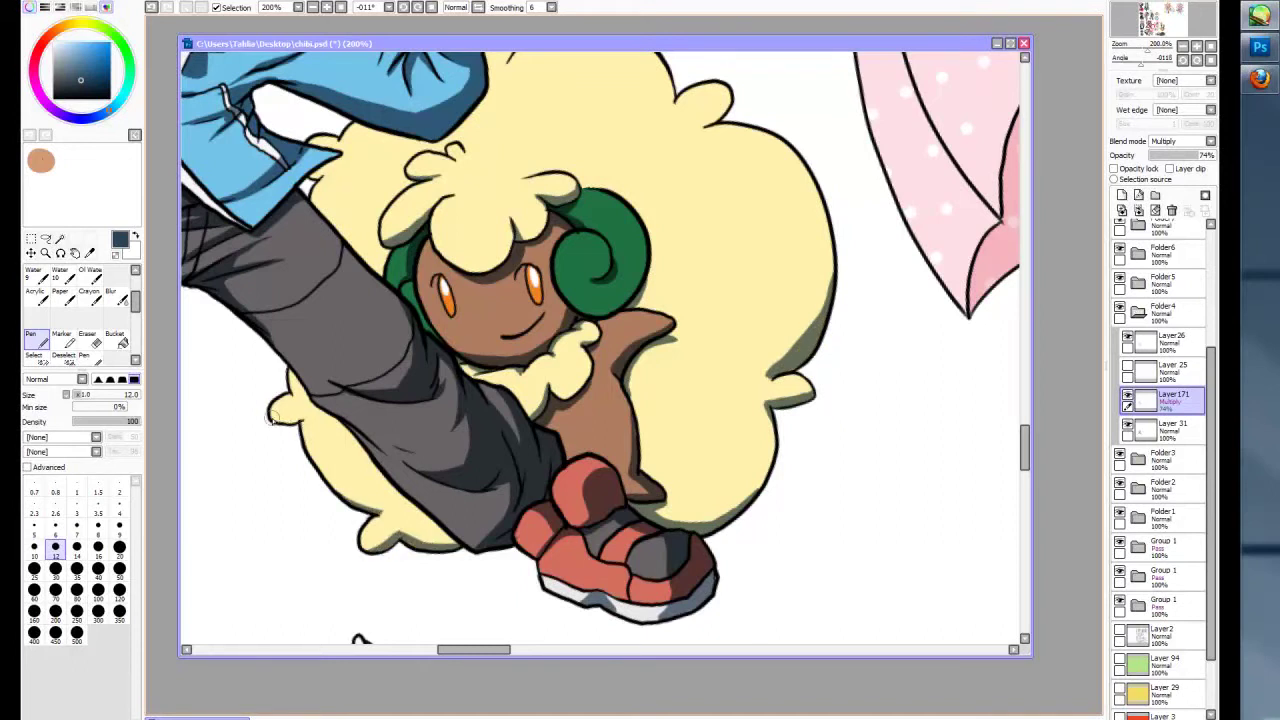
scroll(268, 414, up, 3)
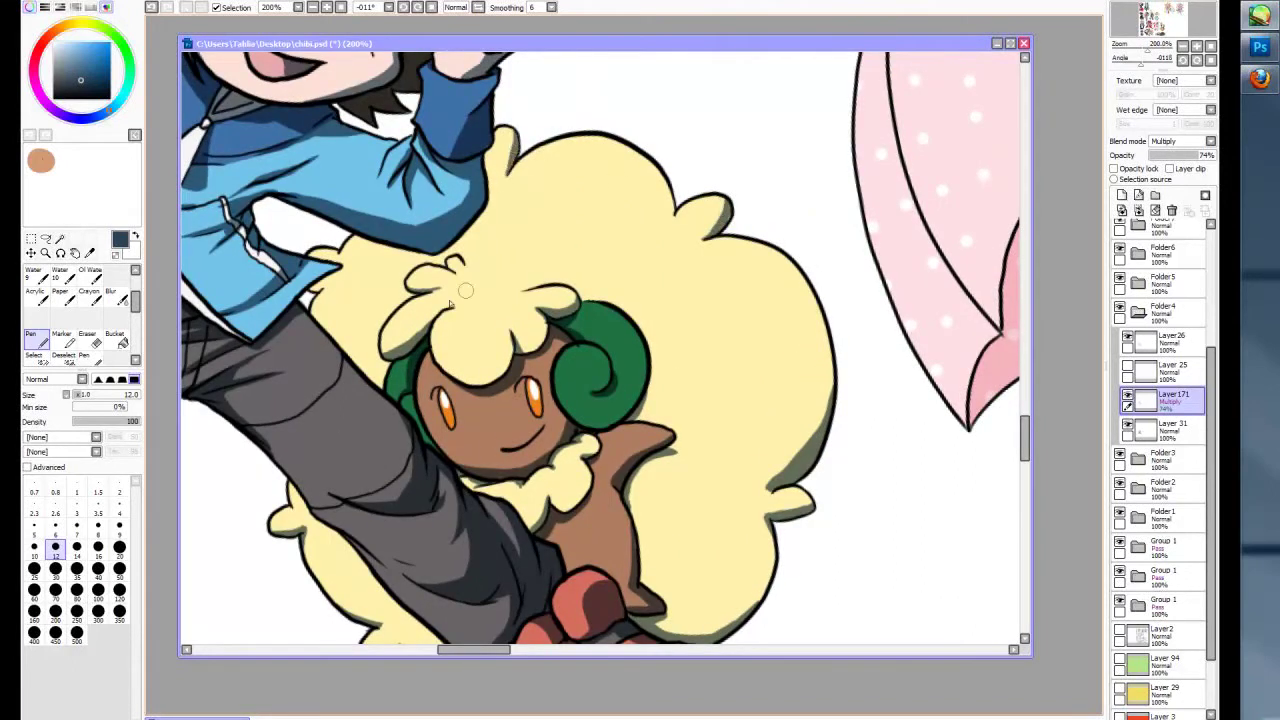
scroll(1027, 448, down, 2)
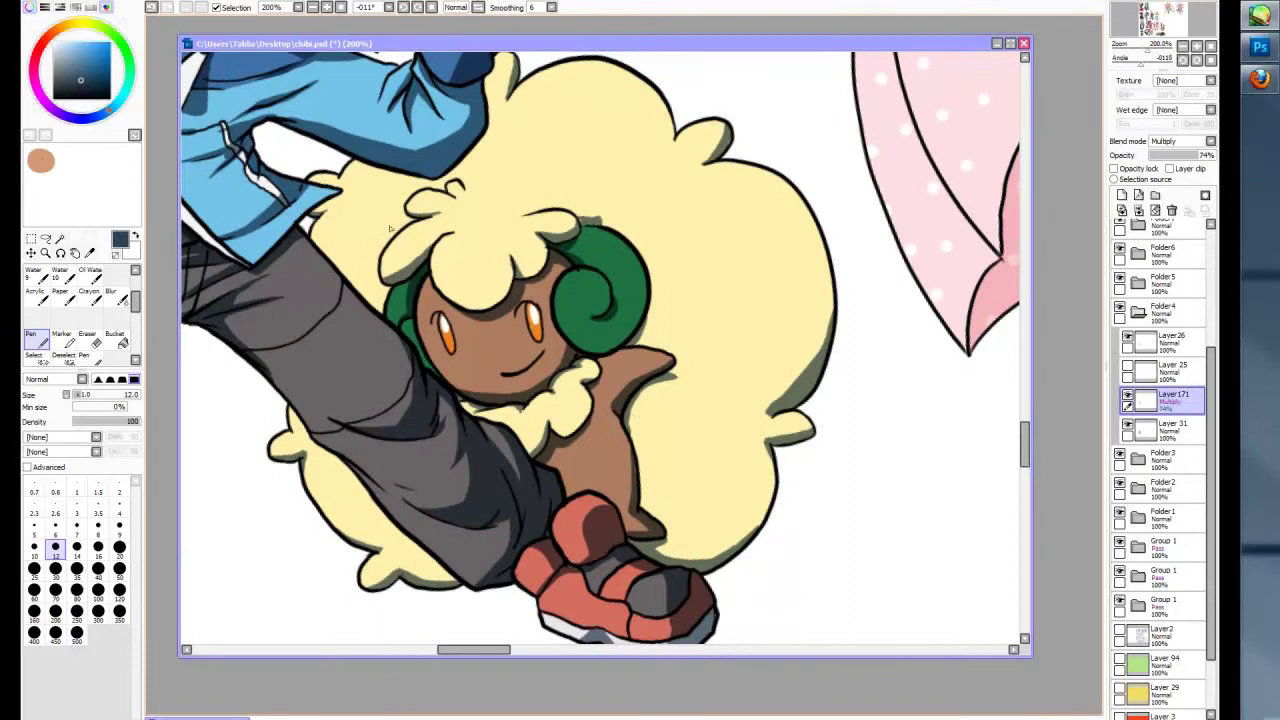
- On new layers beneath the Multiply layer, darken the boy's irises with blurred dark brown and add darker pupils
key(minus)
key(minus)
key(minus)
key(ctrl+shift+n)
key(plus)
key(plus)
key(plus)
alt+click(565, 170)
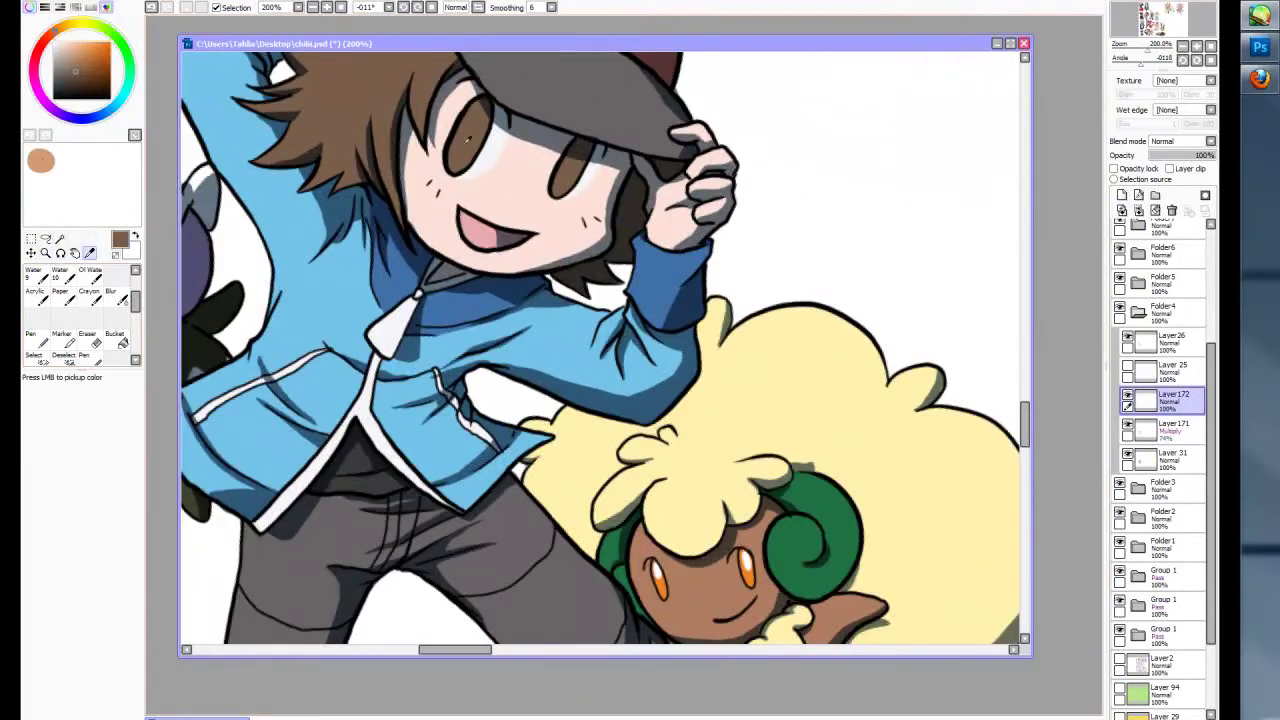
key(ctrl+Down)
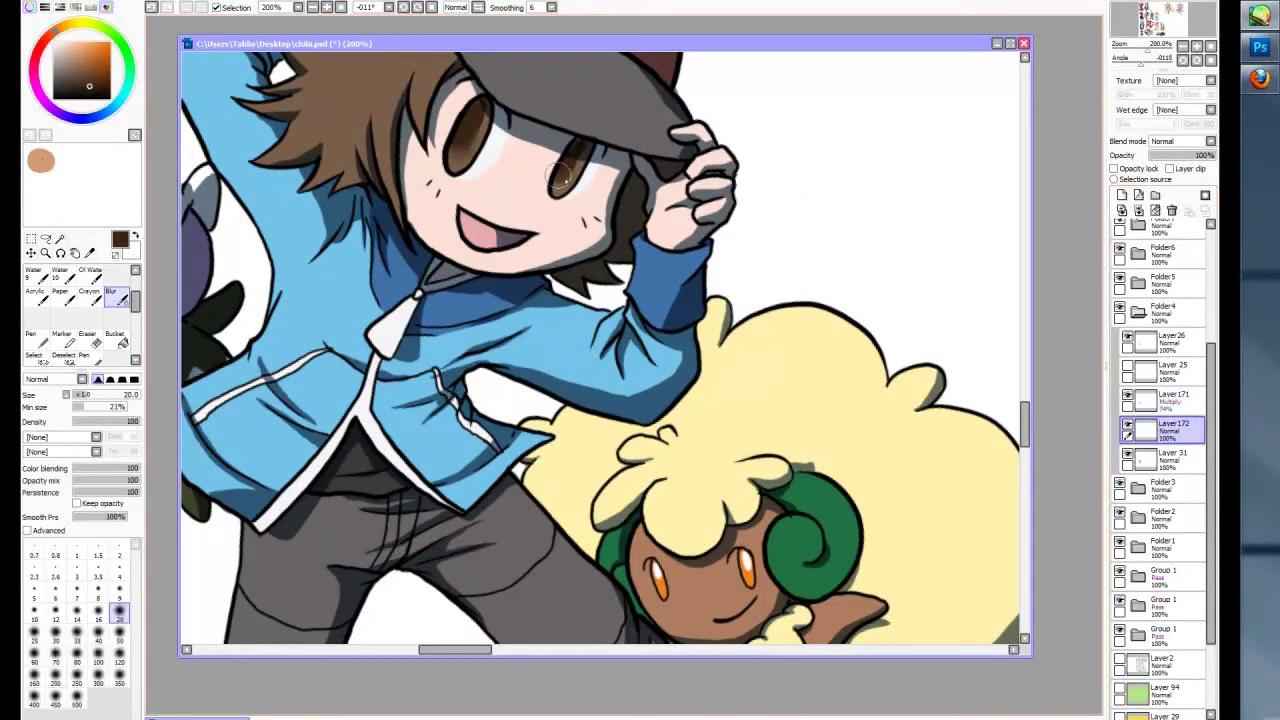
key(ctrl+shift+n)
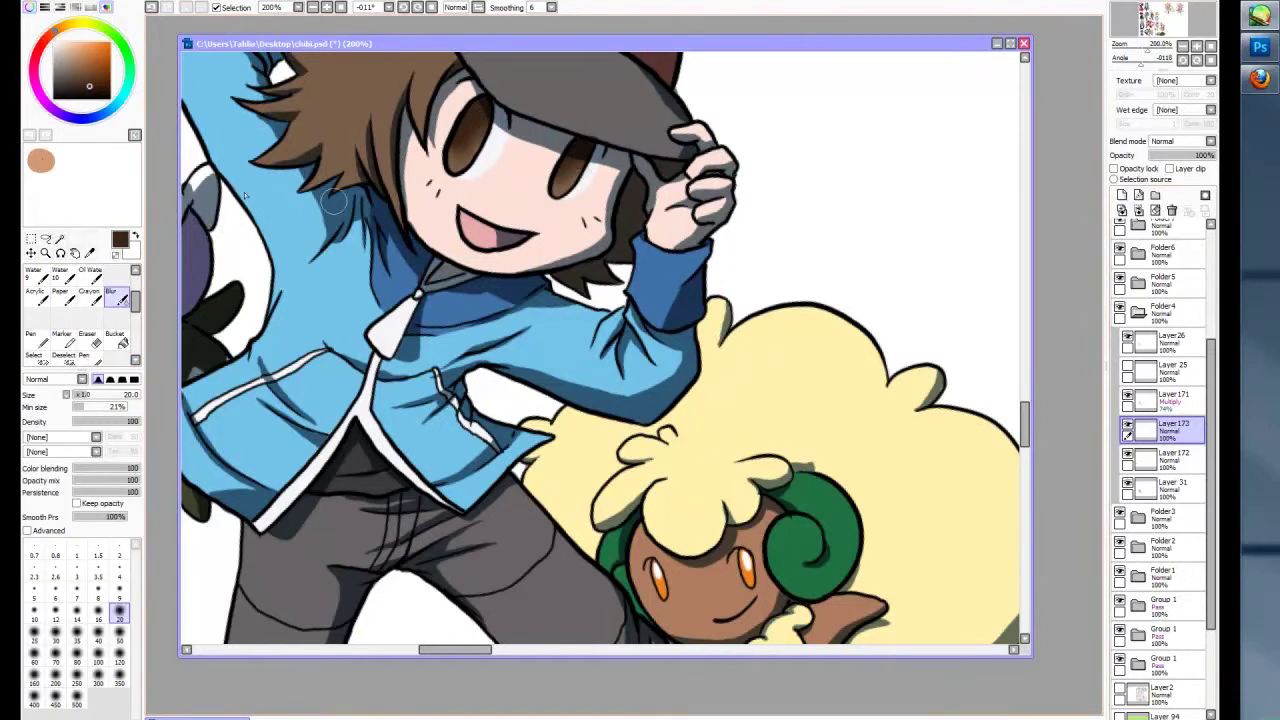
- Add a new layer at the top of the boy's folder and paint white highlights in both eyes
key(ctrl+shift+n)
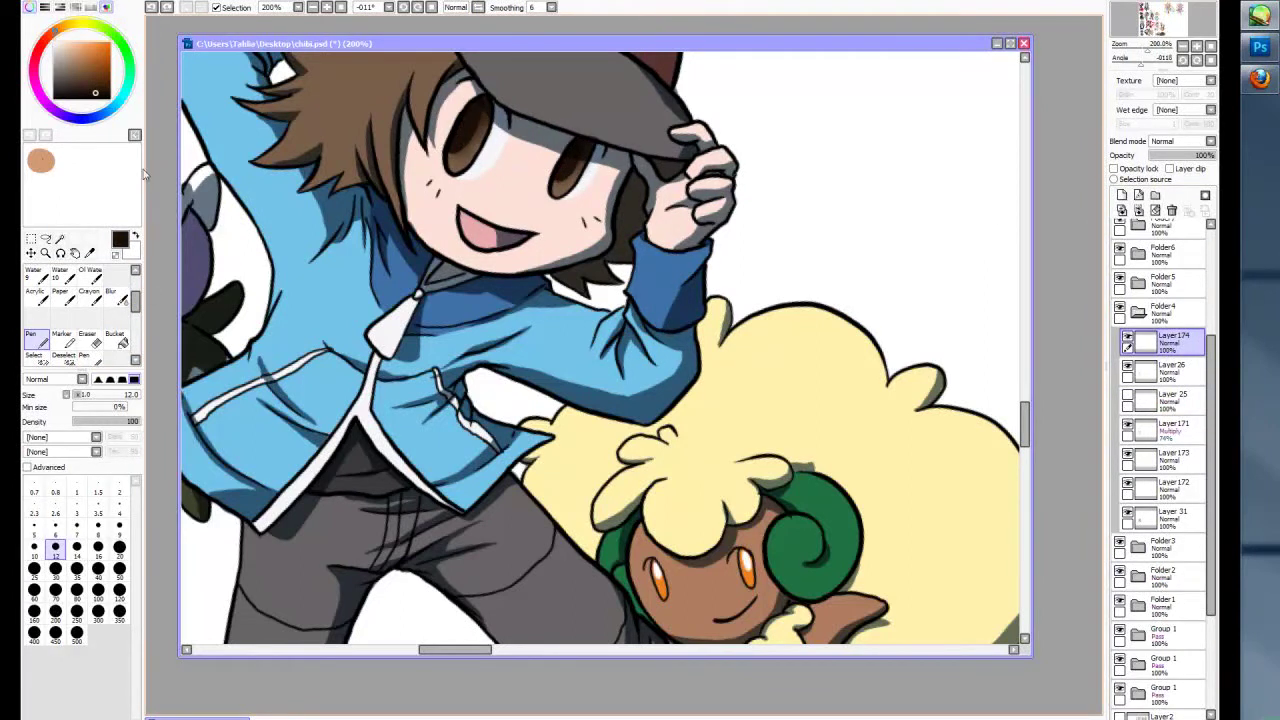
key(x)
click(469, 109)
scroll(495, 93, down, 4)
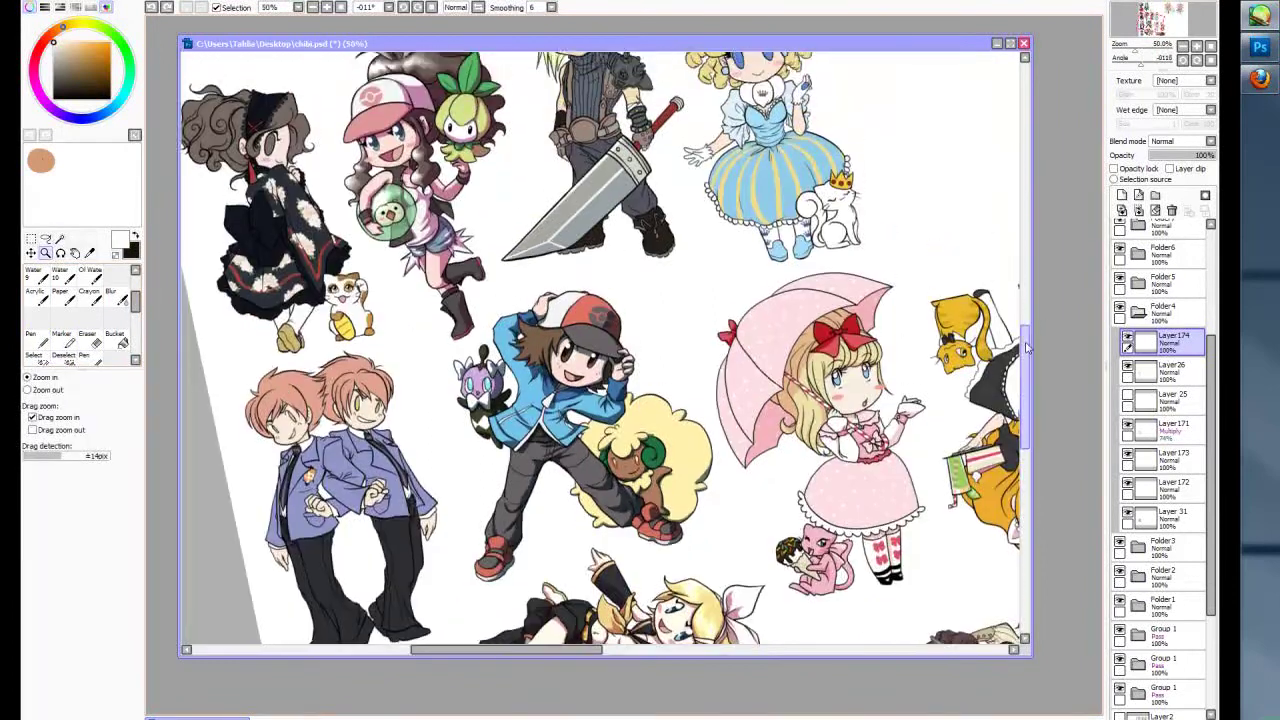
- Paint a soft glow on the boy's brown hair on an Addition layer and blend it with Blur
scroll(511, 212, up, 5)
click(1210, 141)
mouse_move(430, 245)
mouse_down()
mouse_move(500, 280)
mouse_move(460, 340)
mouse_move(580, 280)
mouse_move(460, 285)
mouse_move(590, 280)
mouse_move(480, 275)
mouse_move(545, 350)
mouse_up()
key(b)
- Add another layer and paint light streaks on the boy's hair below the cap, blending them with Blur
click(1122, 195)
key(m)
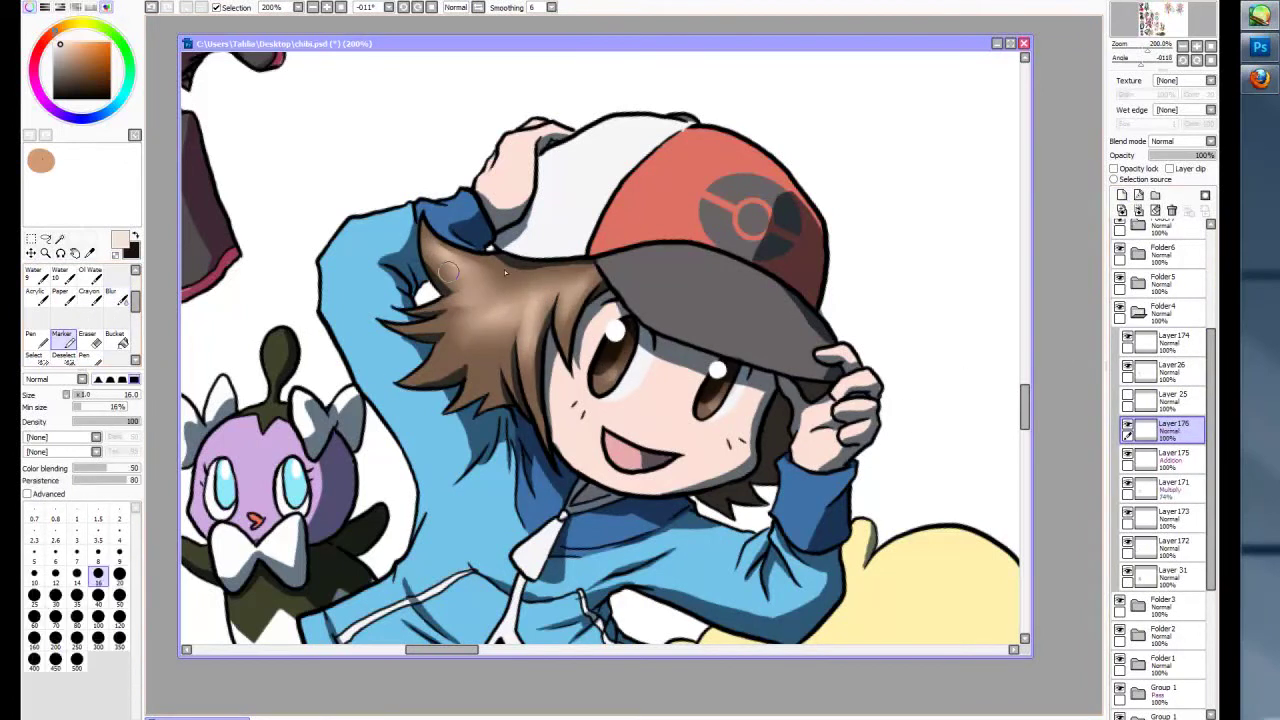
mouse_move(462, 248)
mouse_down()
mouse_move(489, 278)
mouse_move(464, 306)
mouse_move(517, 300)
mouse_move(486, 294)
mouse_up()
key(n)
drag(446, 282, 554, 314)
drag(532, 284, 574, 330)
key(b)
- Extend the hair streaks and set their layer to Addition at 59% opacity
scroll(1164, 141, down, 4)
mouse_move(450, 270)
mouse_down()
mouse_move(540, 290)
mouse_move(520, 315)
mouse_move(573, 274)
mouse_up()
key(n)
drag(1212, 155, 1188, 155)
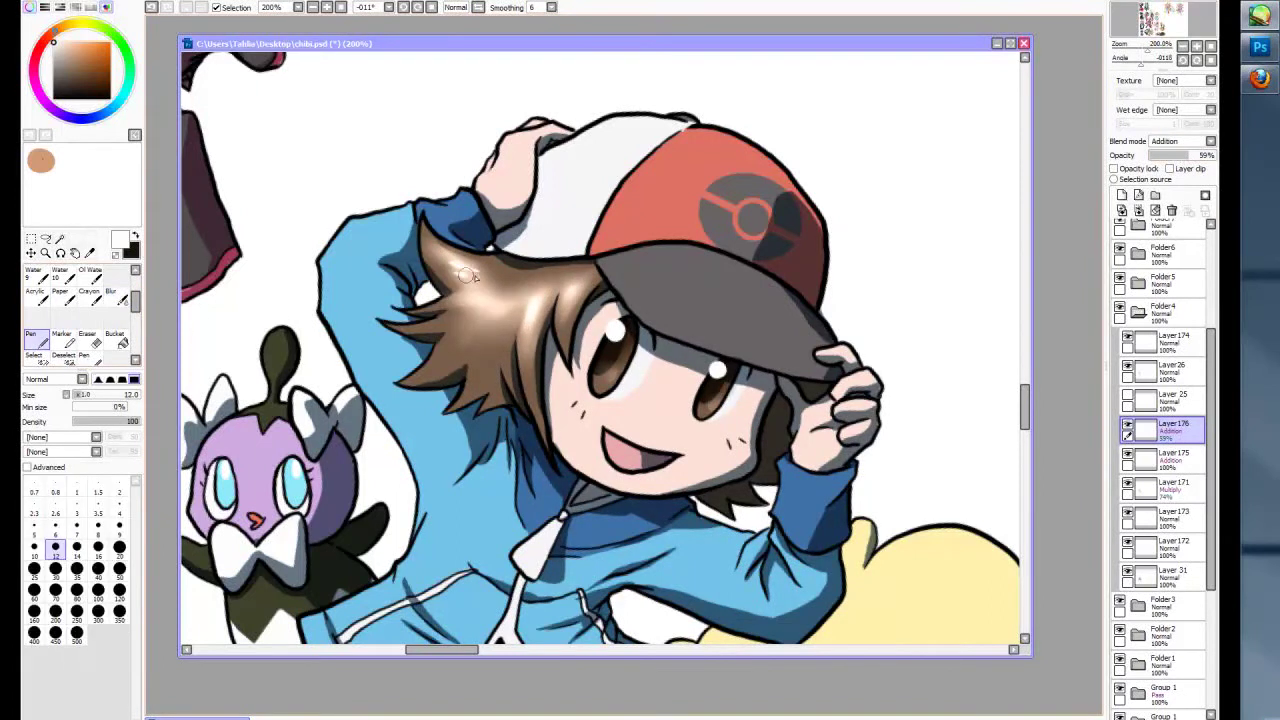
- Refine and blur the hair highlights, and reduce the two Addition layers to 40% and 54% opacity
key(b)
key(n)
key(b)
scroll(373, 68, down, 3)
drag(1188, 155, 1175, 155)
scroll(1030, 372, up, 1)
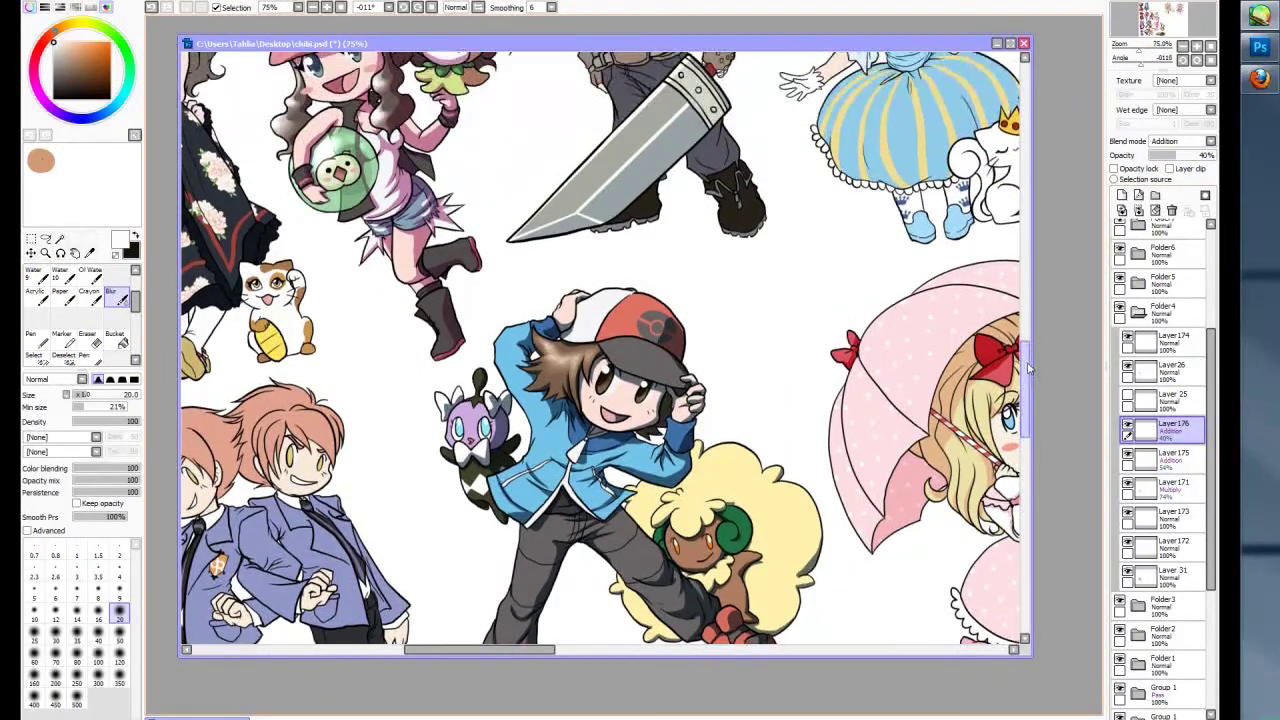
- Set the shading layer for the girl in the black floral kimono to Multiply at 61% and shade her face below the fringe in magenta
scroll(600, 350, down, 3)
scroll(300, 150, up, 5)
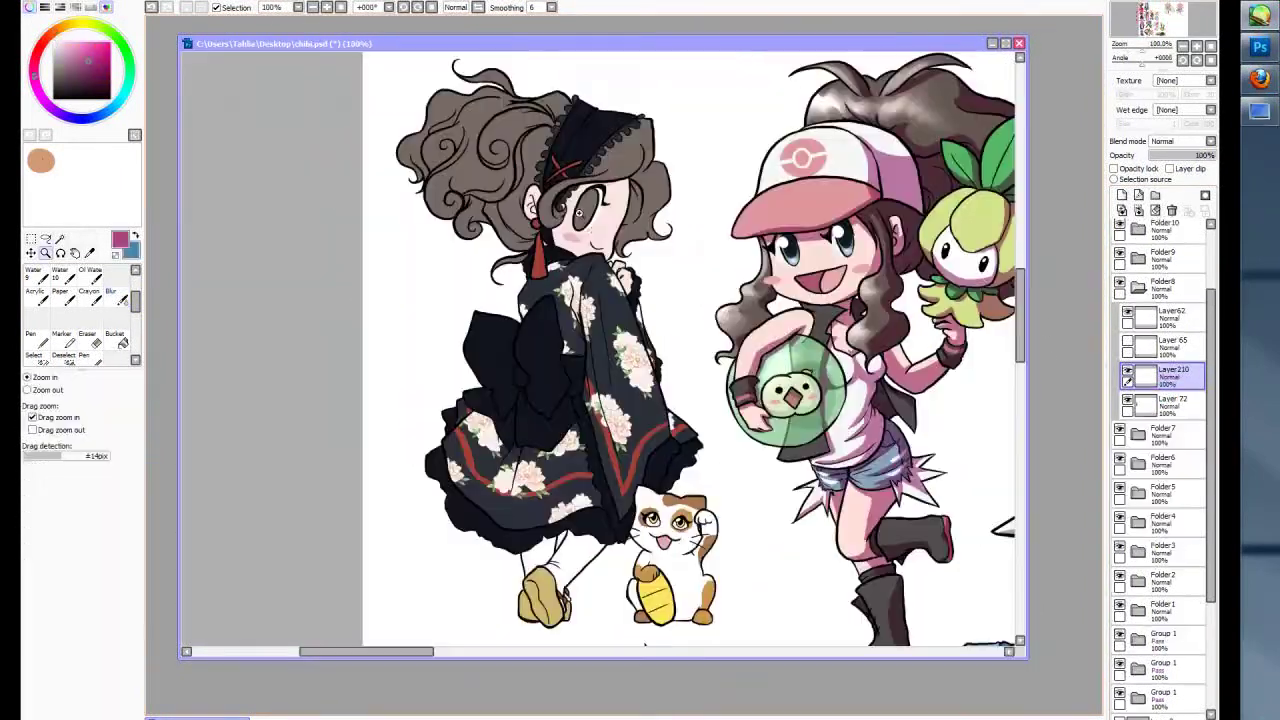
key(n)
drag(530, 132, 705, 102)
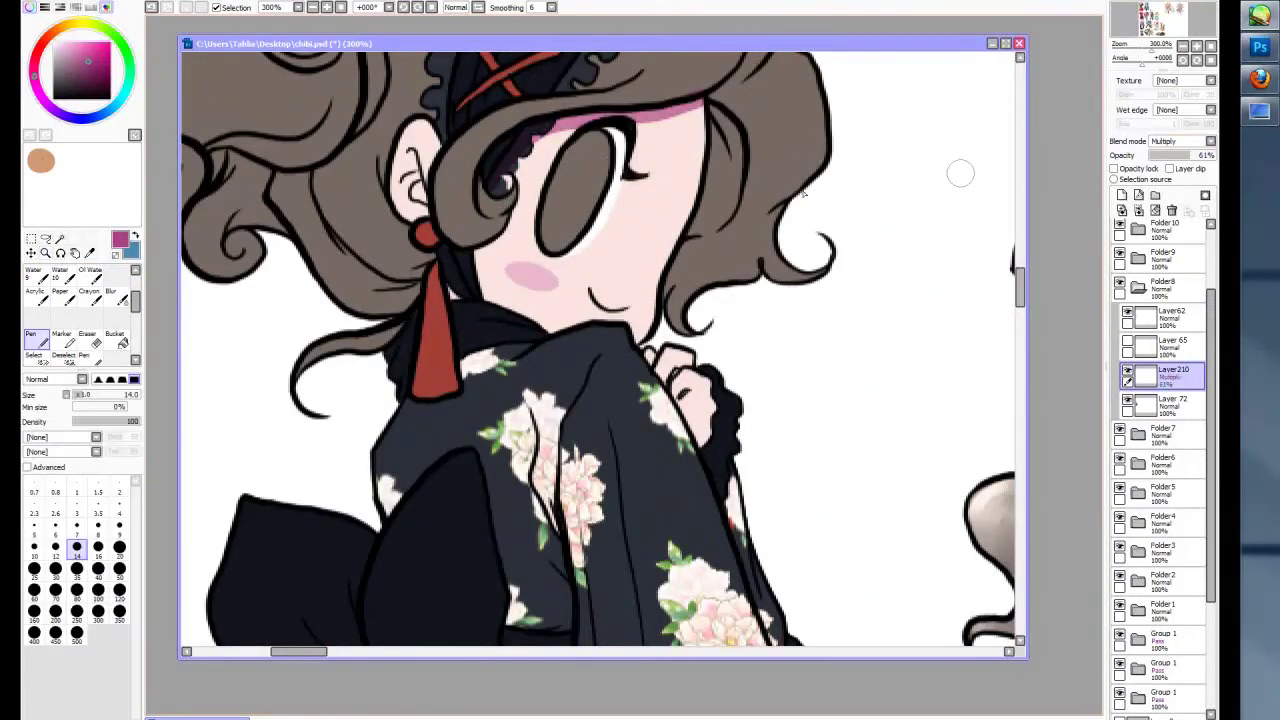
drag(502, 181, 535, 130)
- Shade the kimono girl's ear, the curl beside it and the hair locks in front of her face
mouse_move(715, 110)
mouse_down()
mouse_move(690, 240)
mouse_move(700, 215)
mouse_up()
mouse_move(418, 220)
mouse_down()
mouse_move(405, 152)
mouse_move(505, 210)
mouse_move(547, 148)
mouse_up()
scroll(541, 287, up, 3)
drag(692, 402, 662, 485)
drag(752, 402, 800, 445)
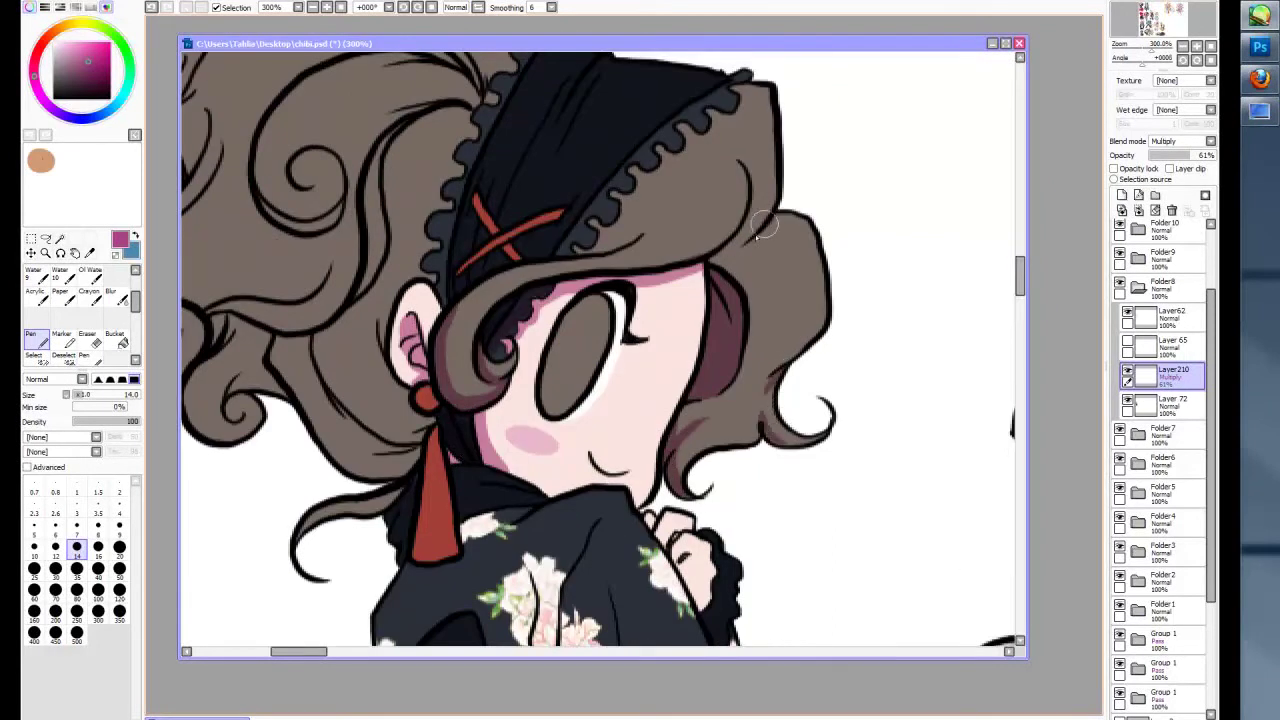
- Shade the kimono girl's fringe along the frilled headband and the hair behind and below her ear
key(e)
key(n)
mouse_move(640, 160)
mouse_down()
mouse_move(625, 240)
mouse_move(590, 245)
mouse_move(645, 180)
mouse_up()
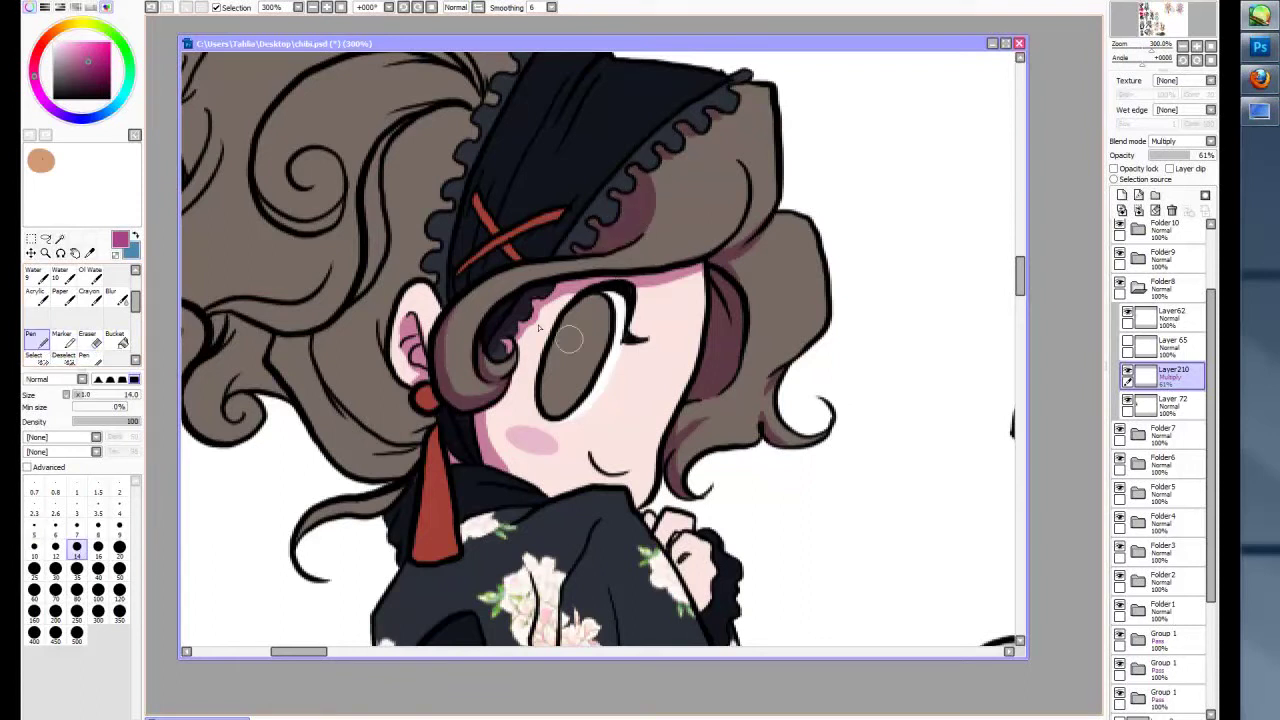
scroll(560, 224, up, 3)
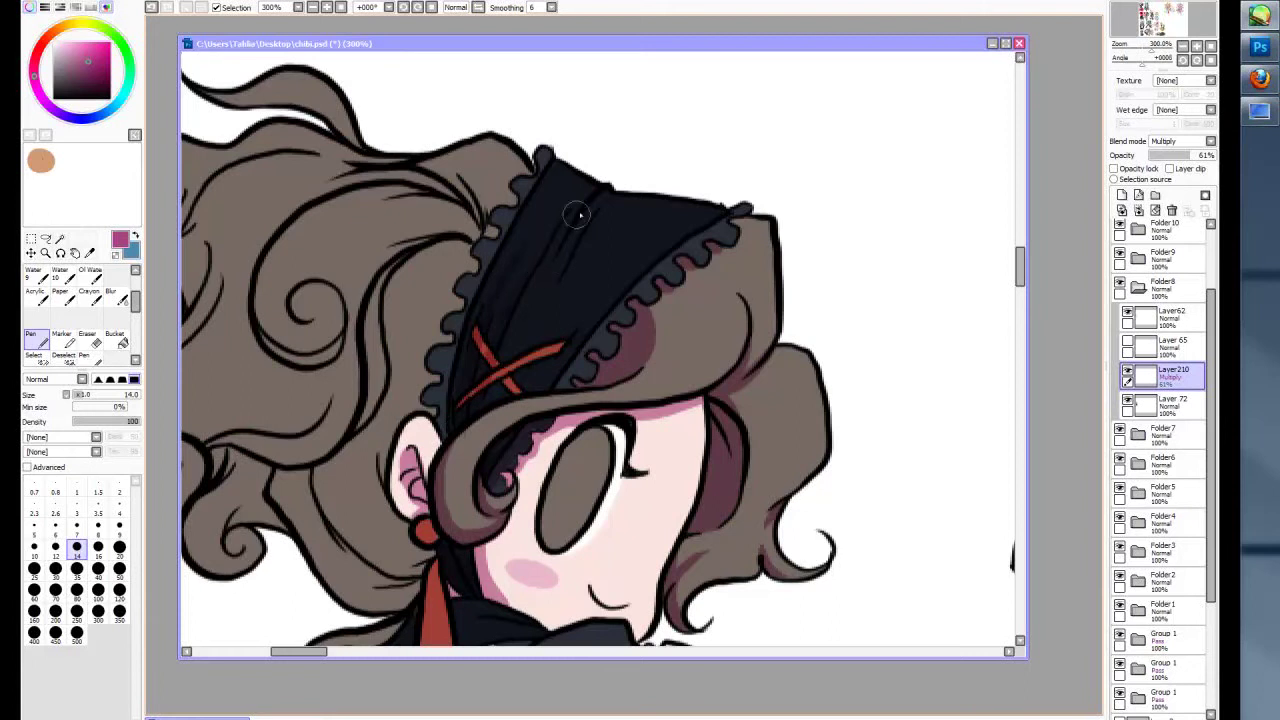
mouse_move(410, 390)
mouse_down()
mouse_move(425, 415)
mouse_move(345, 510)
mouse_move(395, 555)
mouse_move(330, 528)
mouse_move(415, 576)
mouse_up()
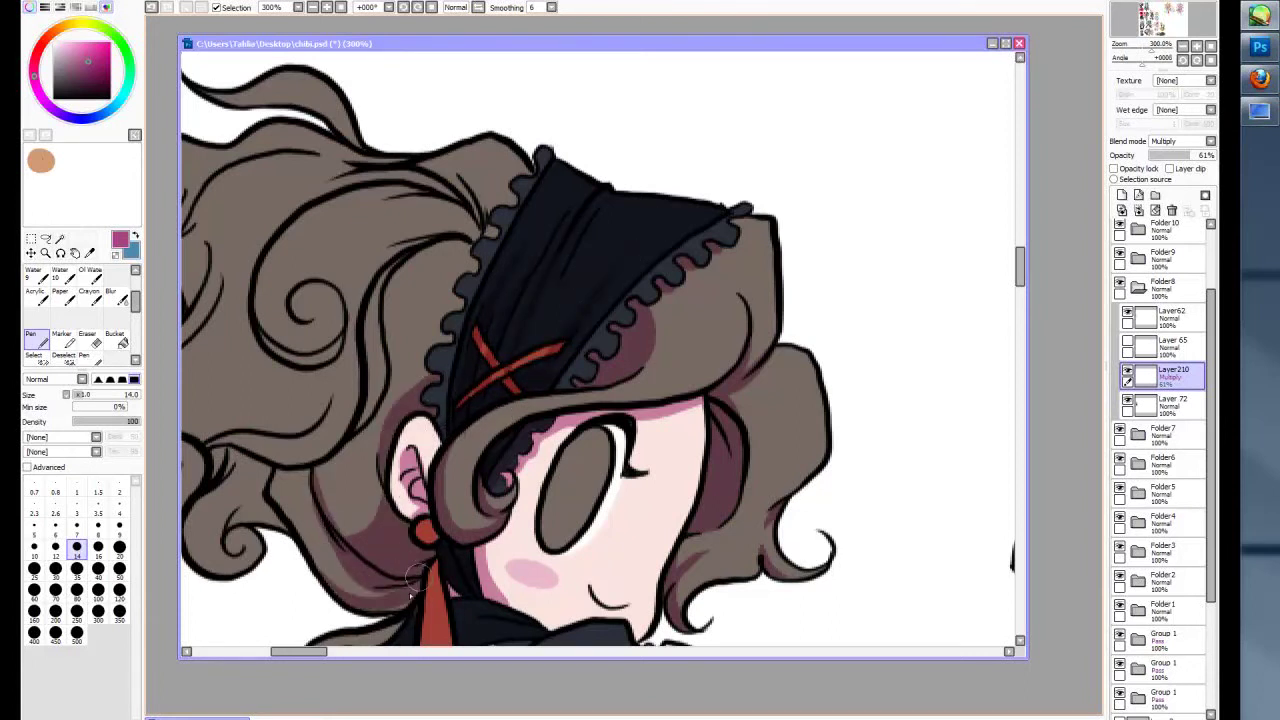
- Shade the undersides of the curls and locks throughout the kimono girl's gathered hair in magenta
drag(252, 452, 392, 452)
mouse_move(480, 470)
mouse_down()
mouse_move(510, 400)
mouse_move(520, 300)
mouse_move(513, 393)
mouse_move(550, 262)
mouse_move(560, 280)
mouse_up()
mouse_move(370, 525)
mouse_down()
mouse_move(385, 570)
mouse_move(362, 545)
mouse_move(415, 515)
mouse_move(390, 480)
mouse_move(500, 600)
mouse_move(430, 520)
mouse_up()
mouse_move(315, 422)
mouse_down()
mouse_move(300, 505)
mouse_move(347, 447)
mouse_move(308, 395)
mouse_move(341, 432)
mouse_move(425, 432)
mouse_up()
drag(460, 425, 495, 346)
scroll(395, 580, left, 2)
drag(480, 270, 485, 350)
mouse_move(565, 385)
mouse_down()
mouse_move(494, 335)
mouse_move(575, 372)
mouse_up()
mouse_move(333, 309)
mouse_down()
mouse_move(340, 376)
mouse_move(406, 277)
mouse_move(445, 290)
mouse_up()
mouse_move(252, 312)
mouse_down()
mouse_move(310, 388)
mouse_move(345, 335)
mouse_up()
drag(340, 390, 432, 330)
- Shade the hair strands meeting the back of the frilled headband and the loose lock above the bun
key(e)
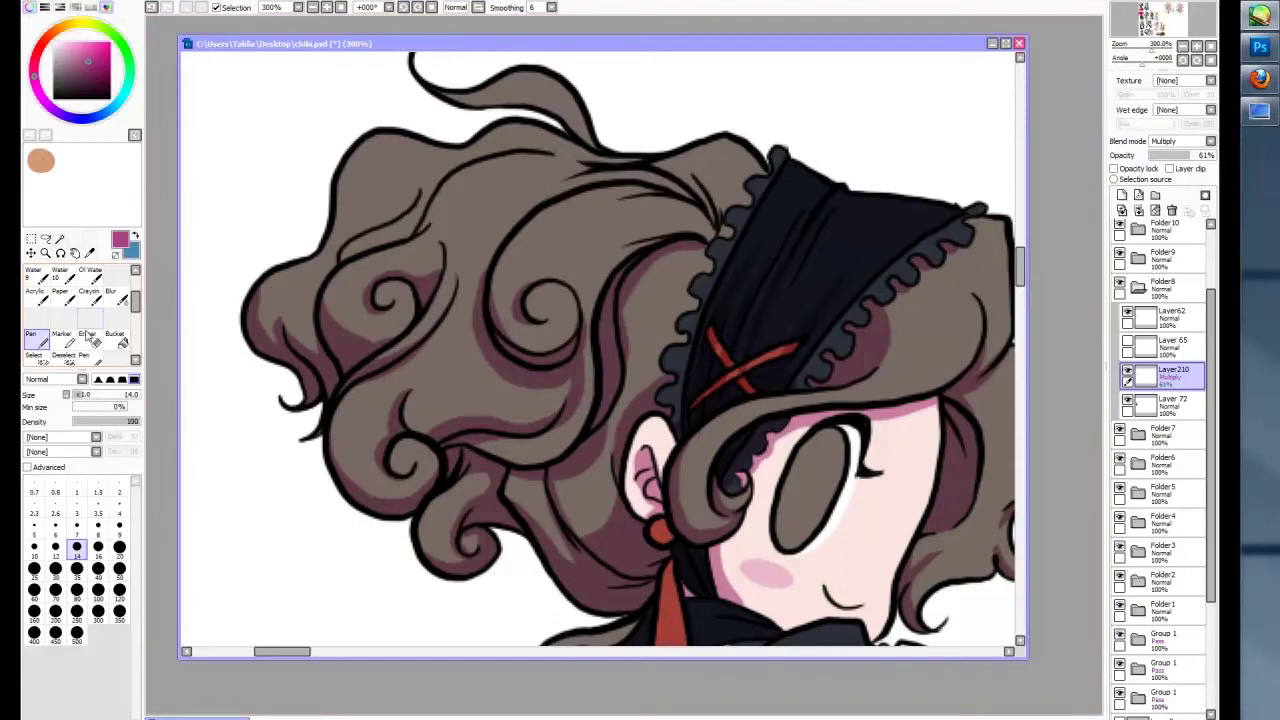
key(n)
scroll(600, 350, down, 3)
scroll(450, 300, up, 3)
scroll(616, 368, up, 1)
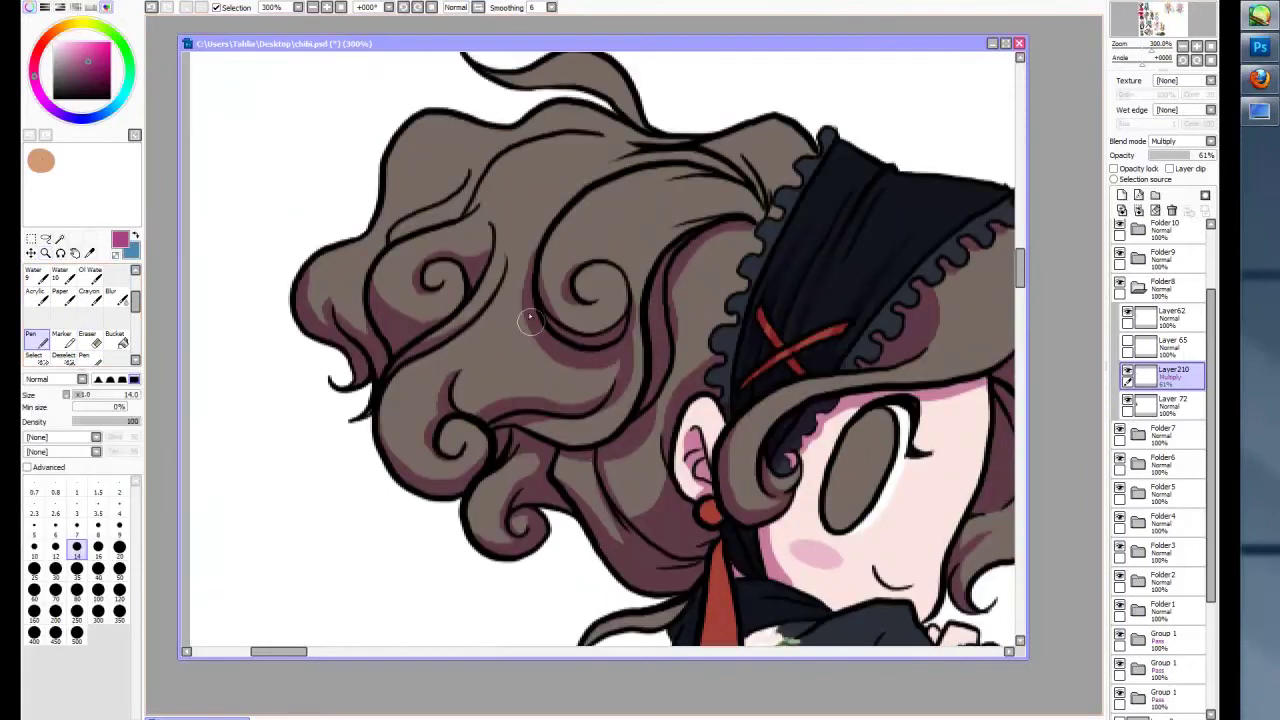
mouse_move(714, 218)
mouse_down()
mouse_move(753, 187)
mouse_move(750, 157)
mouse_move(771, 214)
mouse_move(741, 284)
mouse_up()
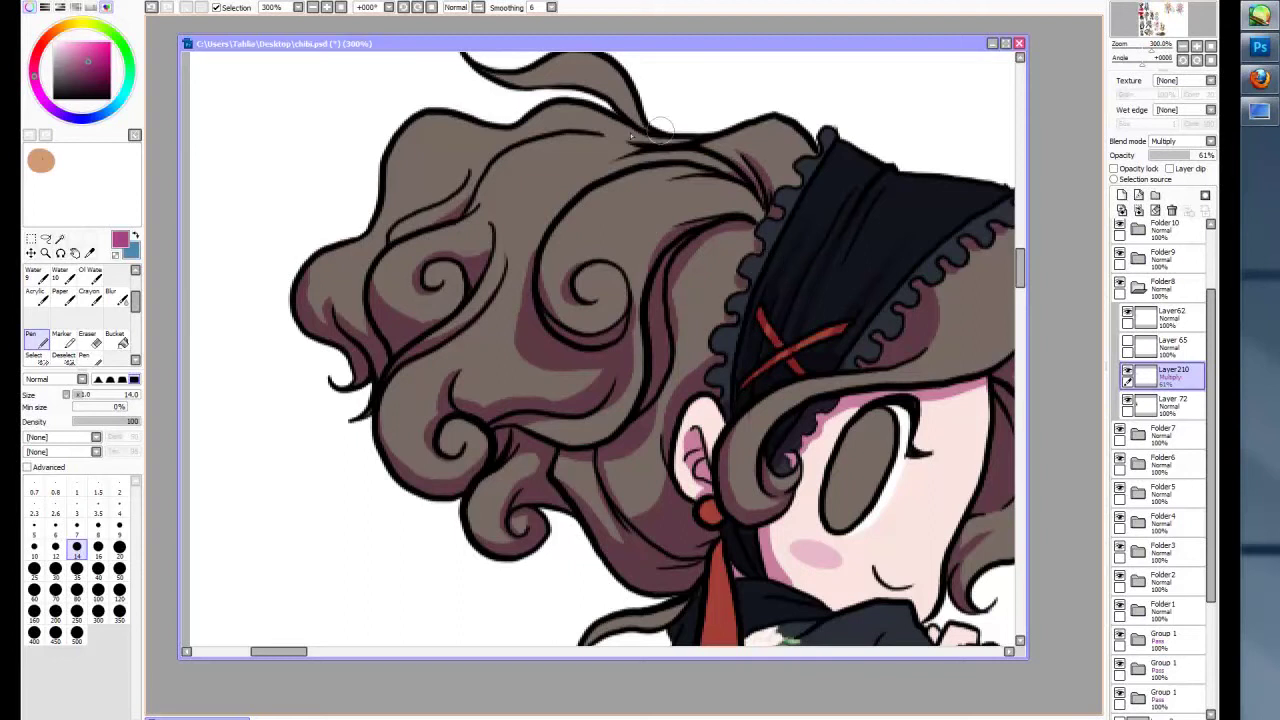
scroll(645, 255, up, 2)
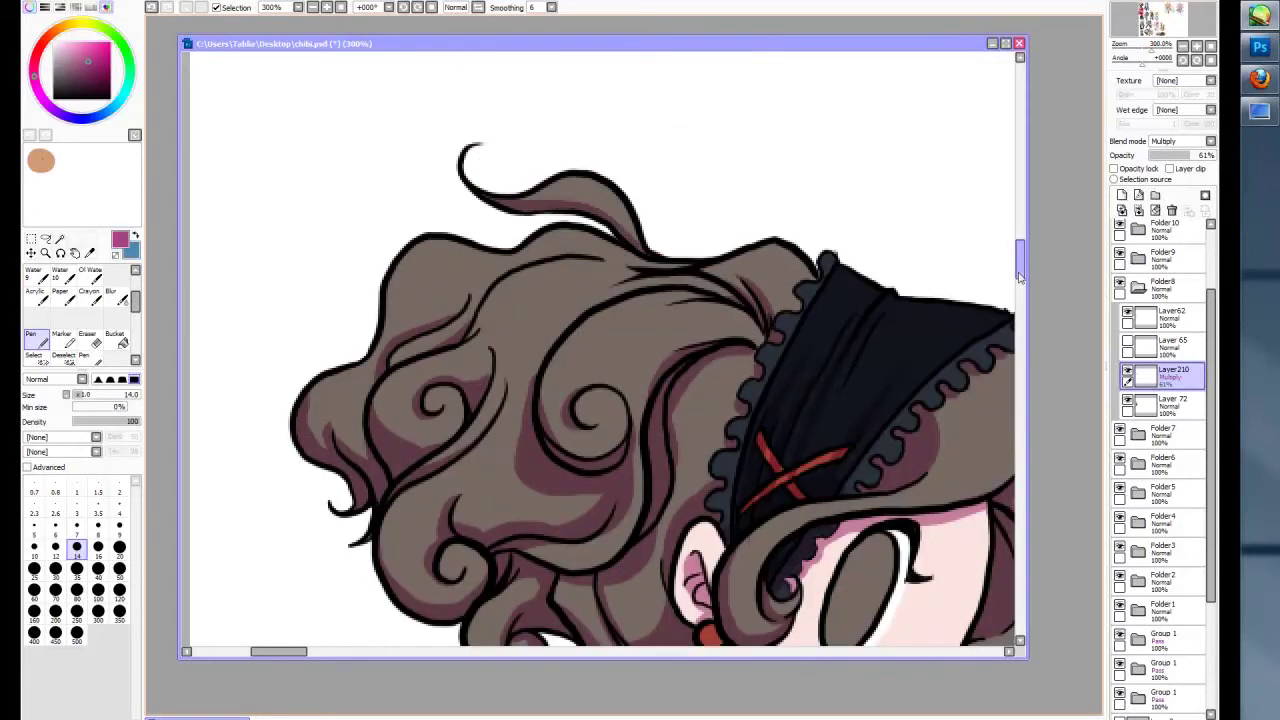
- Shade the collar flower, the clasped hands and the back of the floral kimono beside the sleeve
scroll(1019, 277, down, 6)
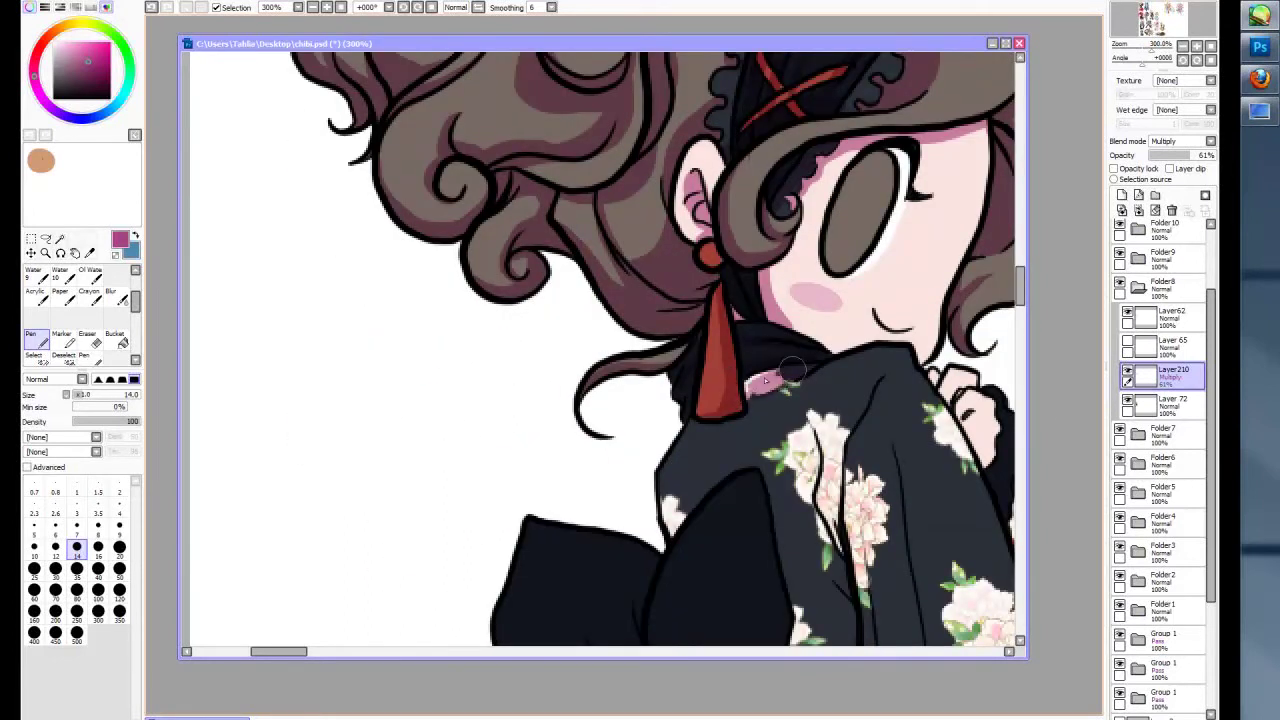
scroll(790, 370, right, 3)
mouse_move(683, 392)
mouse_down()
mouse_move(722, 430)
mouse_move(723, 470)
mouse_up()
scroll(786, 529, down, 3)
drag(745, 348, 812, 522)
mouse_move(555, 440)
mouse_down()
mouse_move(545, 420)
mouse_move(590, 240)
mouse_up()
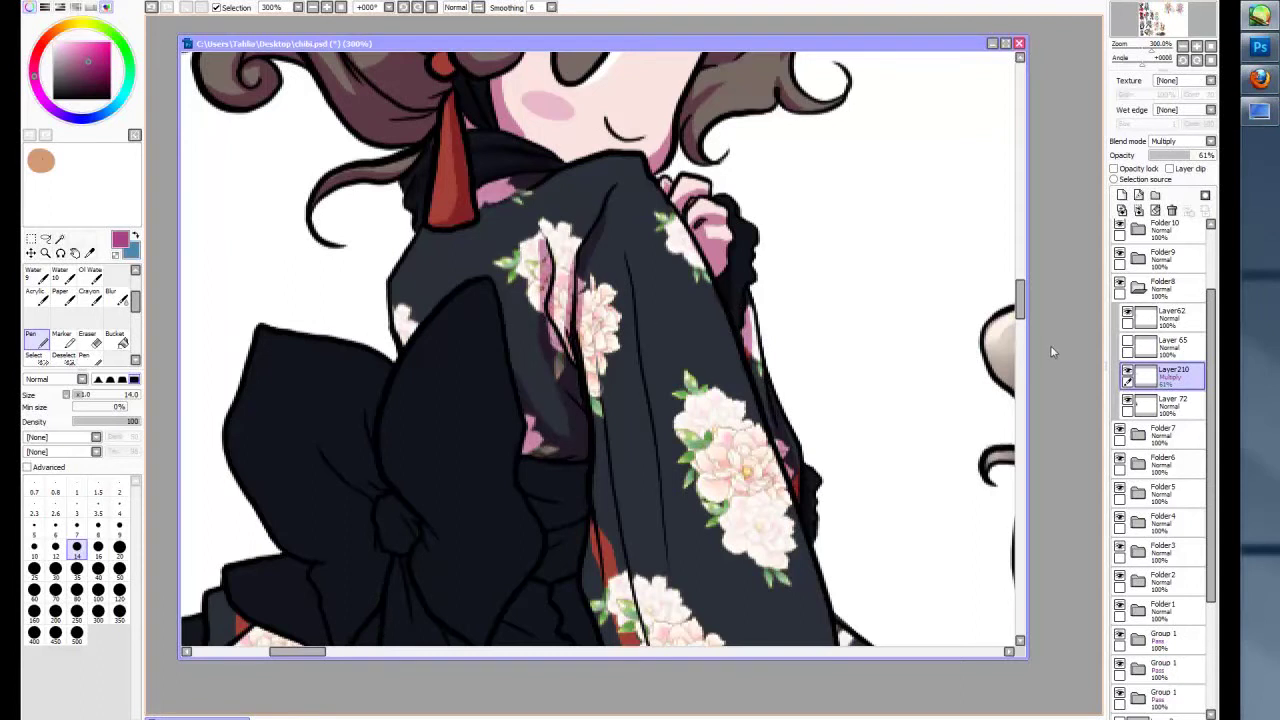
- Shade the long folds and inner edge of the kimono's hanging sleeve, including the flowers they cross
scroll(1055, 352, down, 3)
drag(585, 320, 615, 105)
drag(690, 600, 590, 310)
drag(620, 510, 575, 335)
drag(643, 157, 690, 510)
- Shade the folds of the black bow and the floral skirt beneath the bow and beside the sleeve
key(minus)
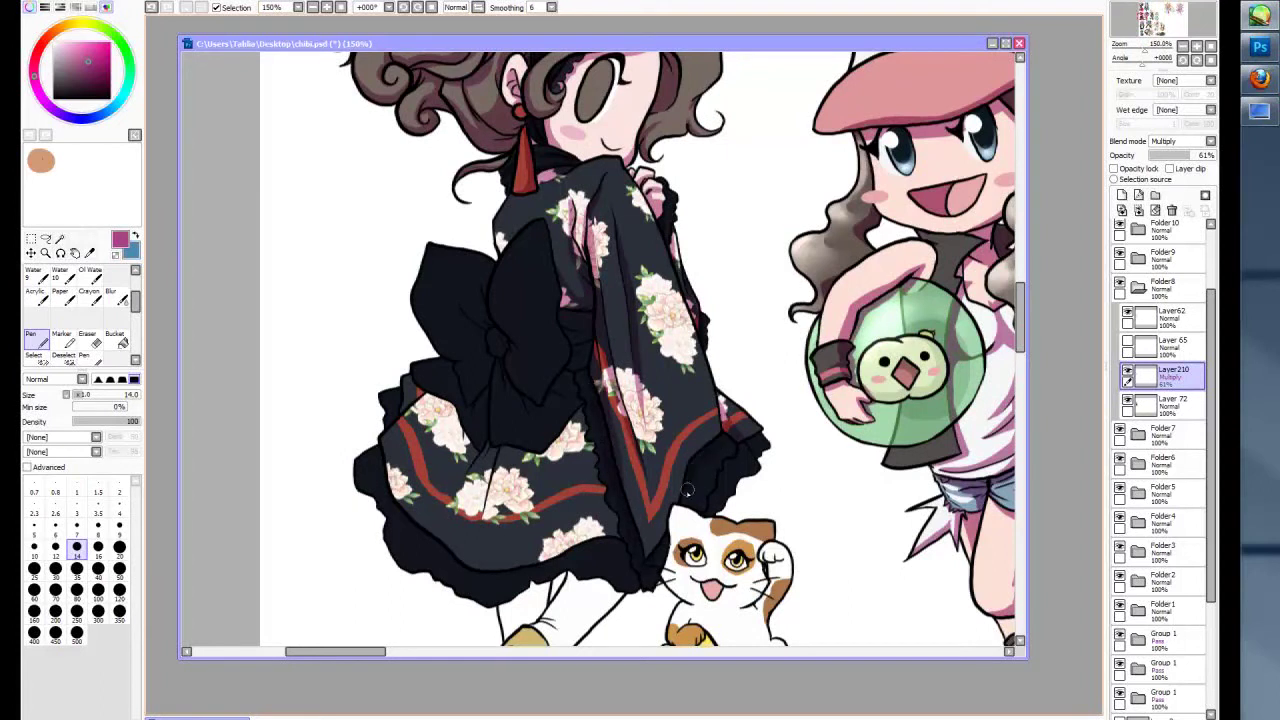
key(plus)
key(plus)
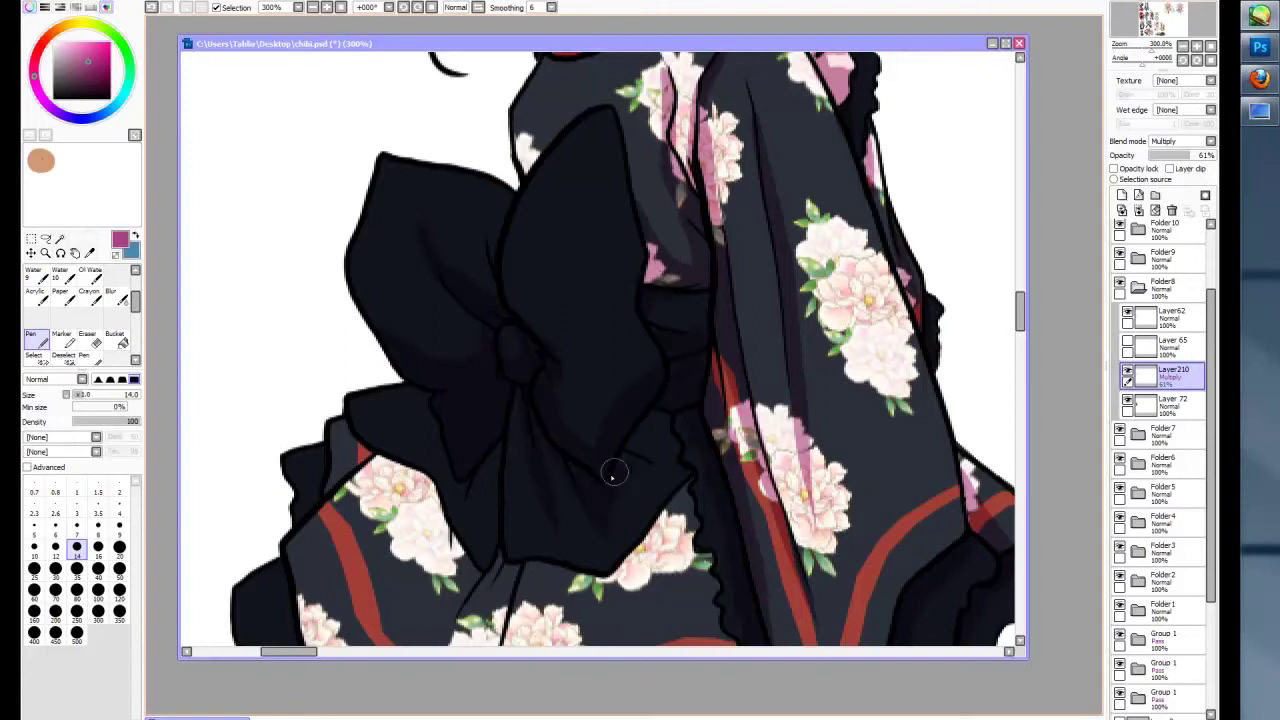
mouse_move(449, 471)
mouse_down()
mouse_move(452, 545)
mouse_move(480, 570)
mouse_up()
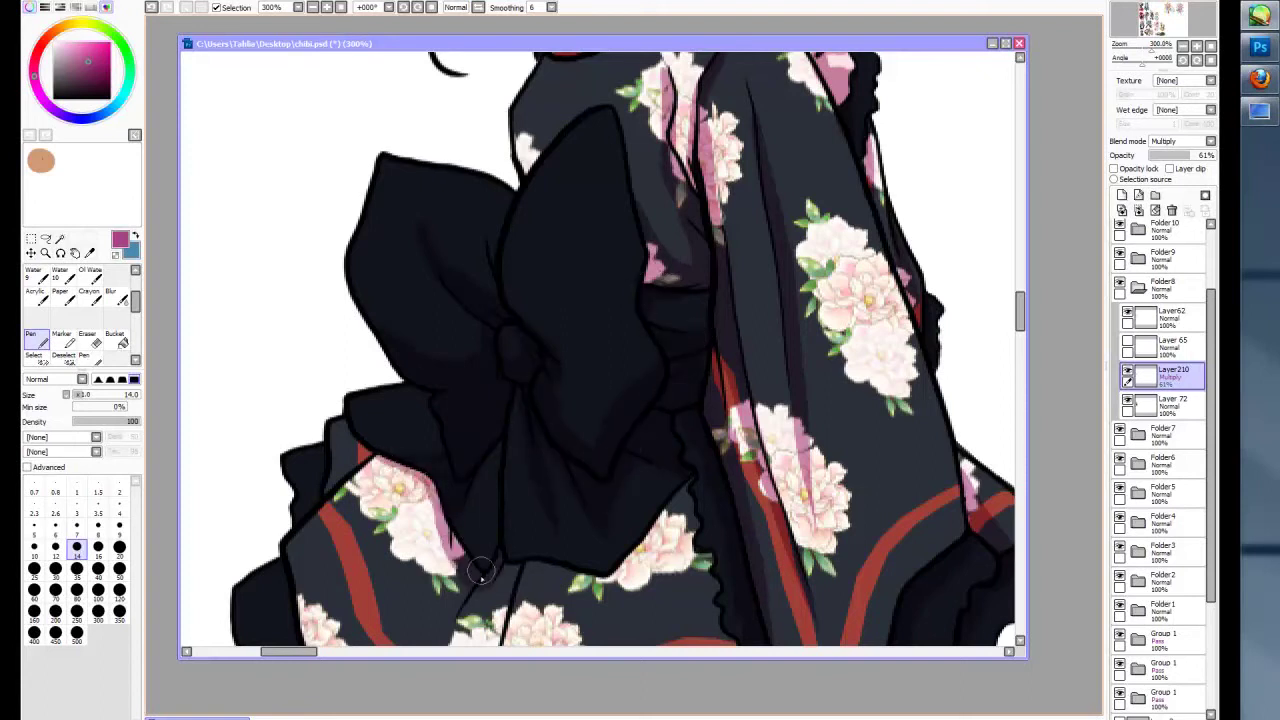
scroll(579, 441, down, 5)
drag(460, 380, 418, 498)
mouse_move(505, 353)
mouse_down()
mouse_move(485, 505)
mouse_move(685, 330)
mouse_move(714, 343)
mouse_move(749, 537)
mouse_up()
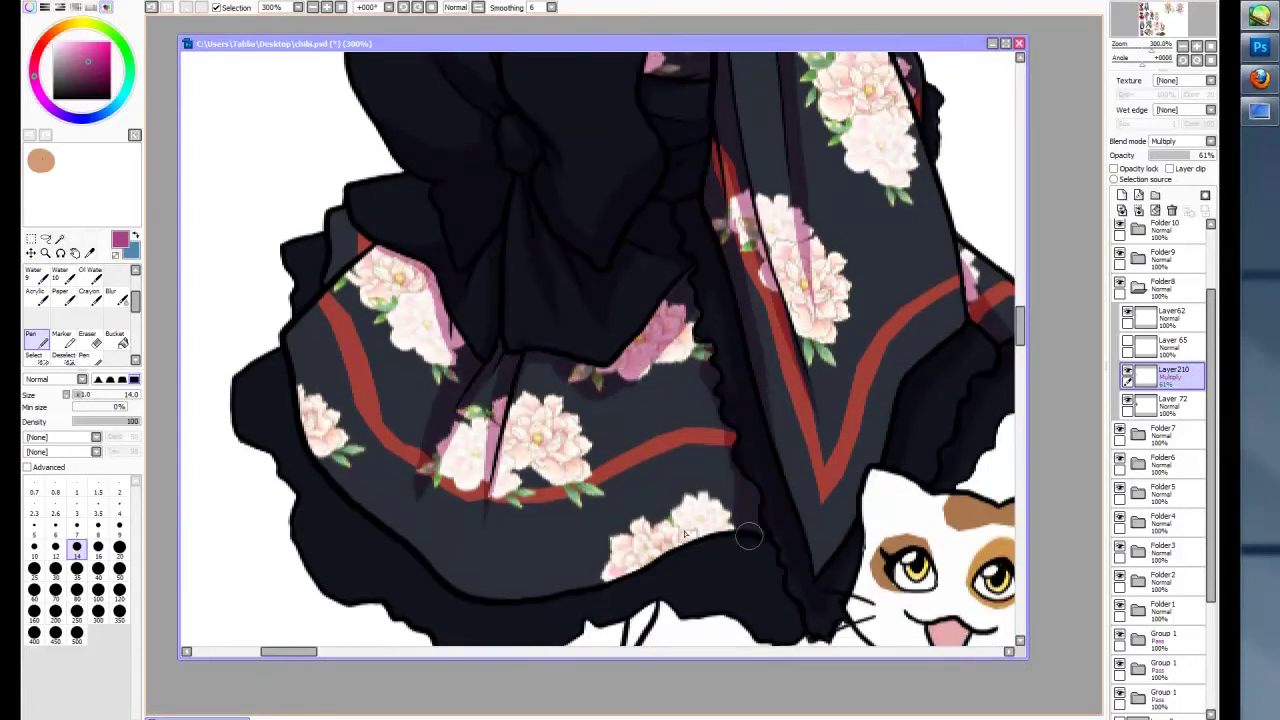
- Raise the Multiply shading layer's opacity to 76%
key(ctrl+minus)
key(ctrl+minus)
key(ctrl+minus)
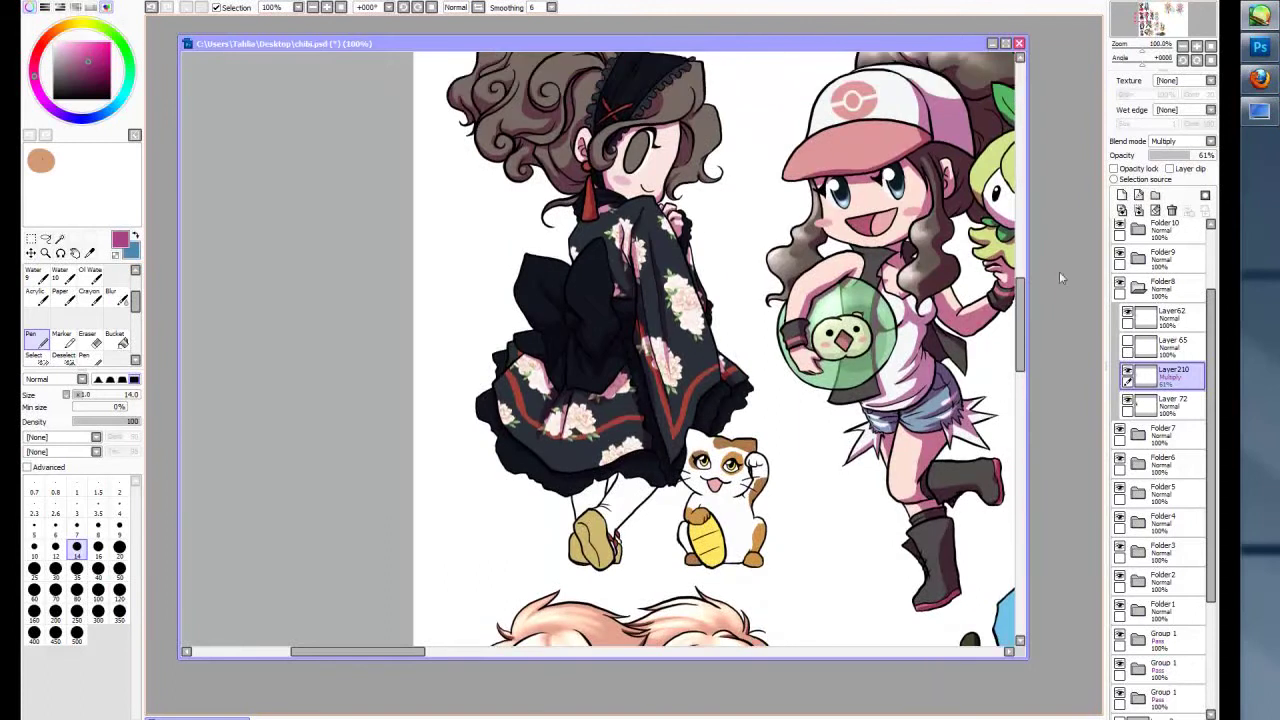
click(45, 253)
click(590, 400)
key(ctrl+minus)
key(ctrl+minus)
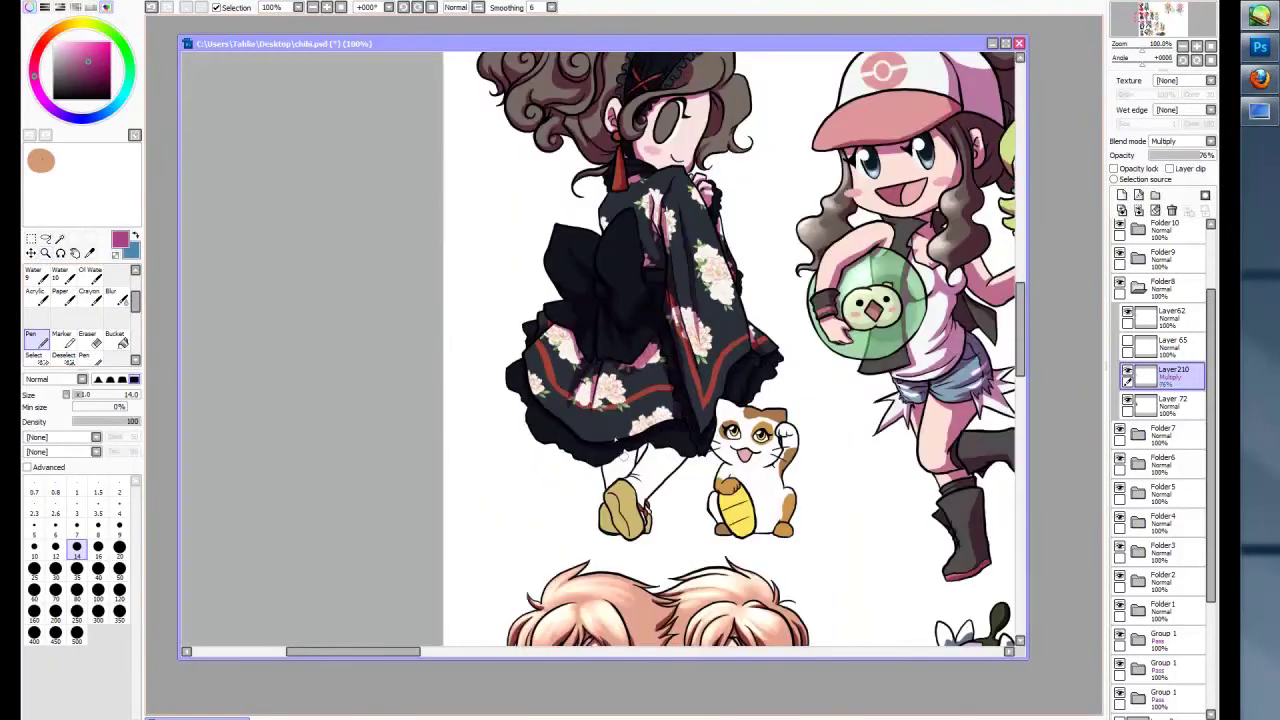
- Shade the kimono girl's white socks below the ruffled hem and along the back of the raised leg
click(45, 253)
click(611, 470)
key(n)
mouse_move(588, 378)
mouse_down()
mouse_move(520, 405)
mouse_move(550, 395)
mouse_up()
drag(690, 372, 612, 555)
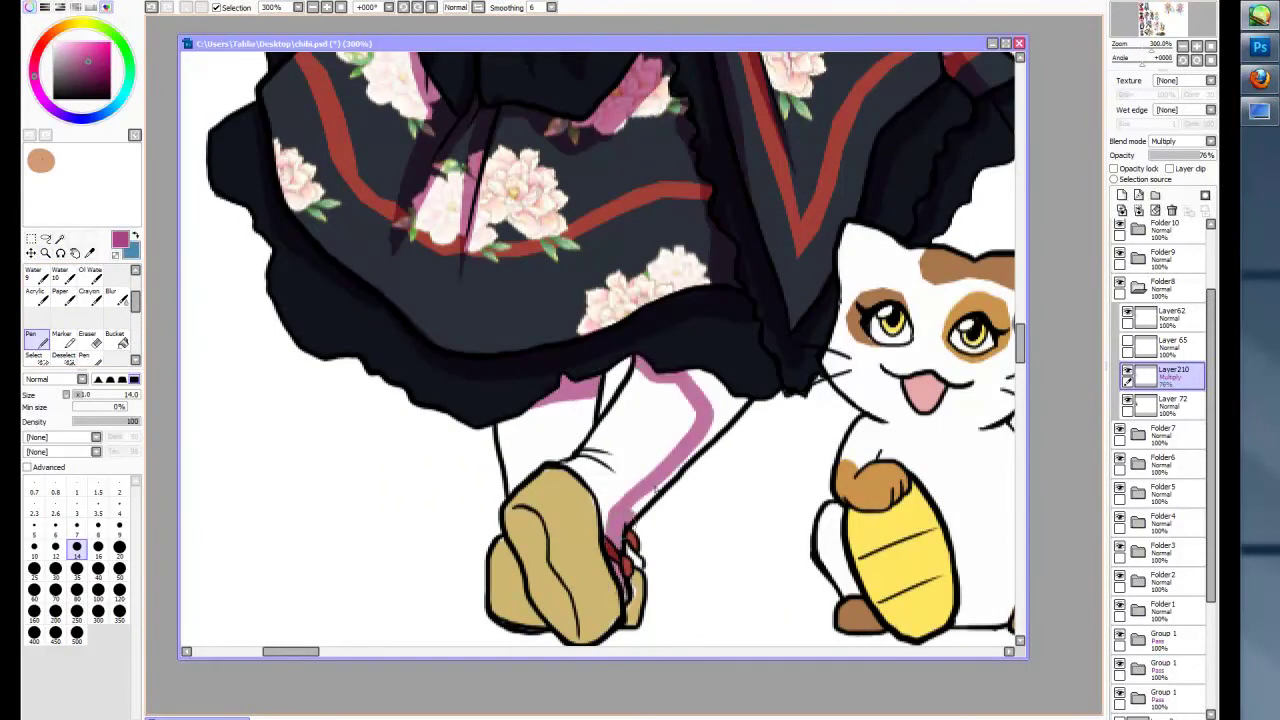
drag(745, 400, 630, 520)
drag(682, 370, 703, 387)
drag(560, 460, 605, 530)
- Shade the lower soles and sides of both sandals
scroll(660, 490, down, 3)
drag(515, 370, 565, 455)
drag(555, 400, 612, 478)
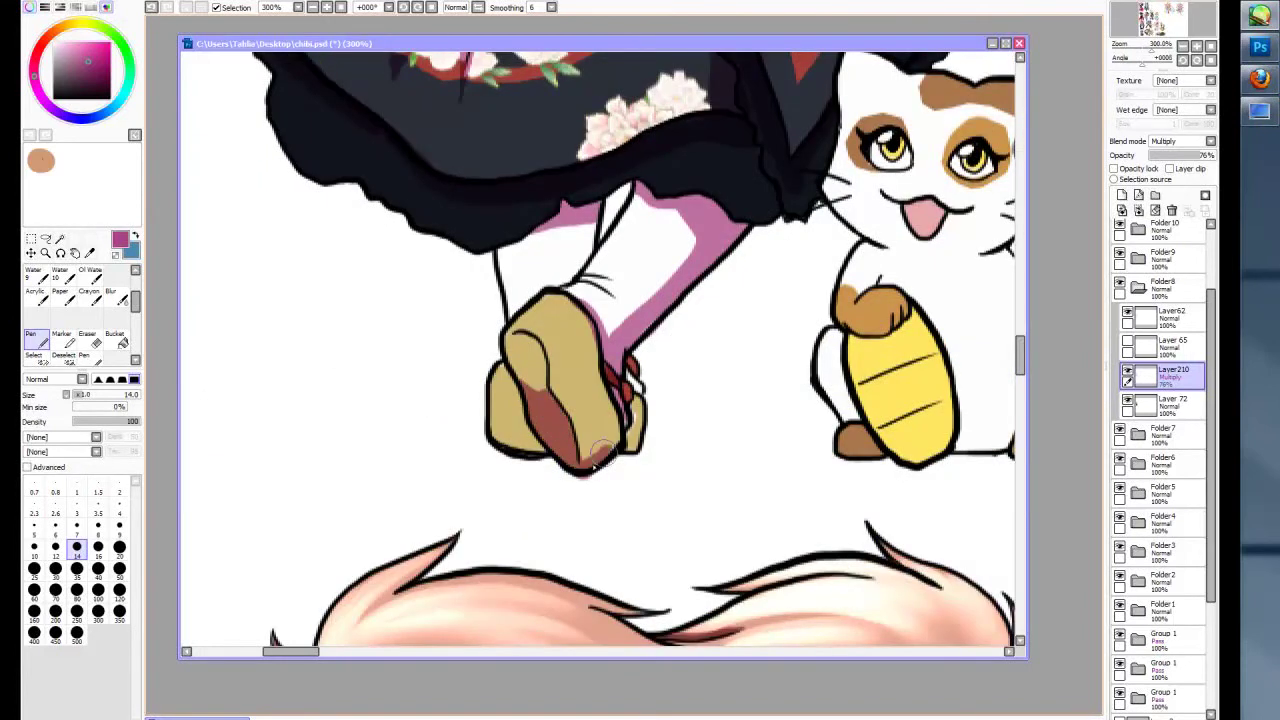
drag(580, 420, 642, 458)
drag(640, 370, 625, 450)
- Shade the sock creases and sandal straps with a fine 3.8 pen, and shade the eye beneath the upper lashes
key(e)
click(30, 337)
click(84, 357)
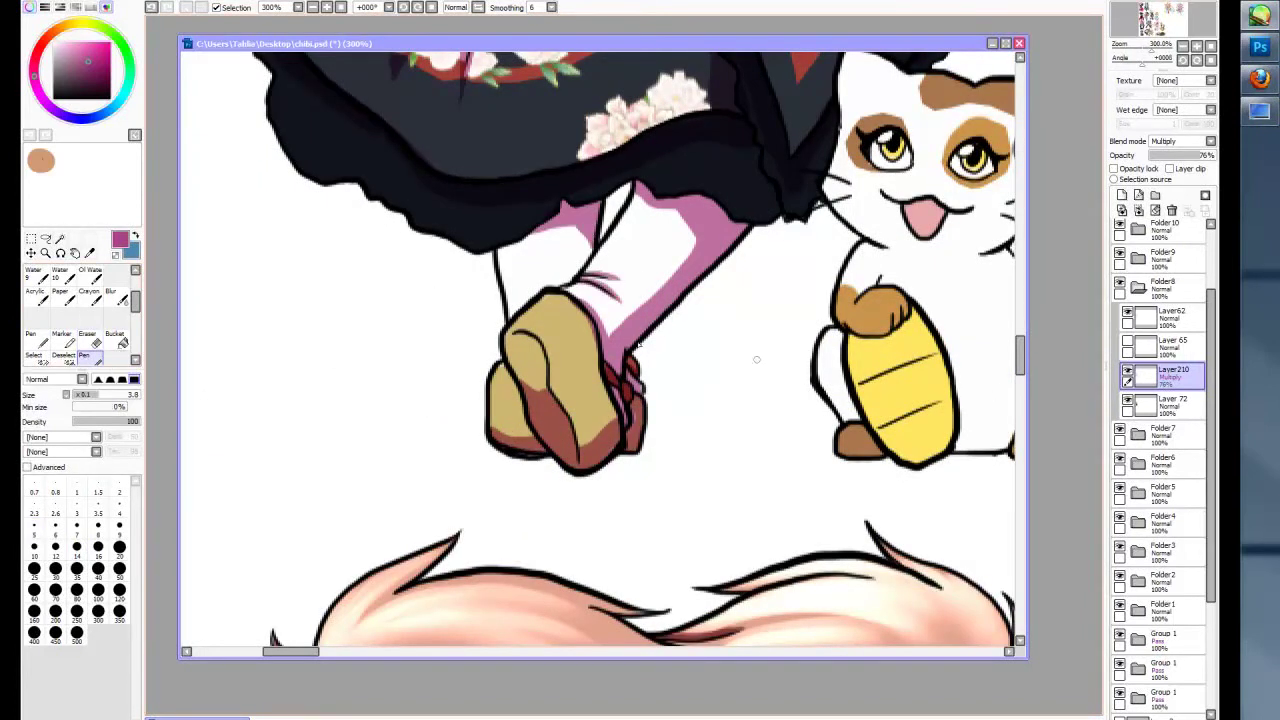
key(n)
scroll(700, 380, up, 10)
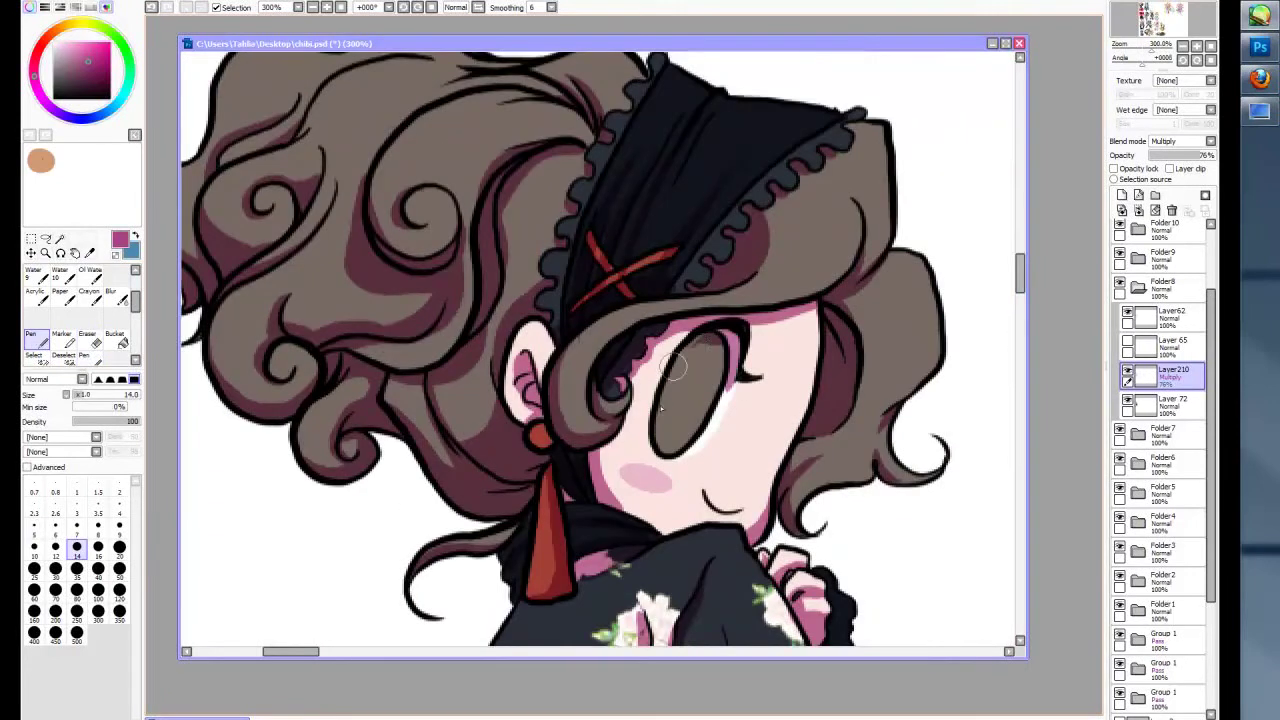
- Shade the calico cat's raised arm and the areas beneath its face, body and hind legs
key(z)
key(ctrl+minus)
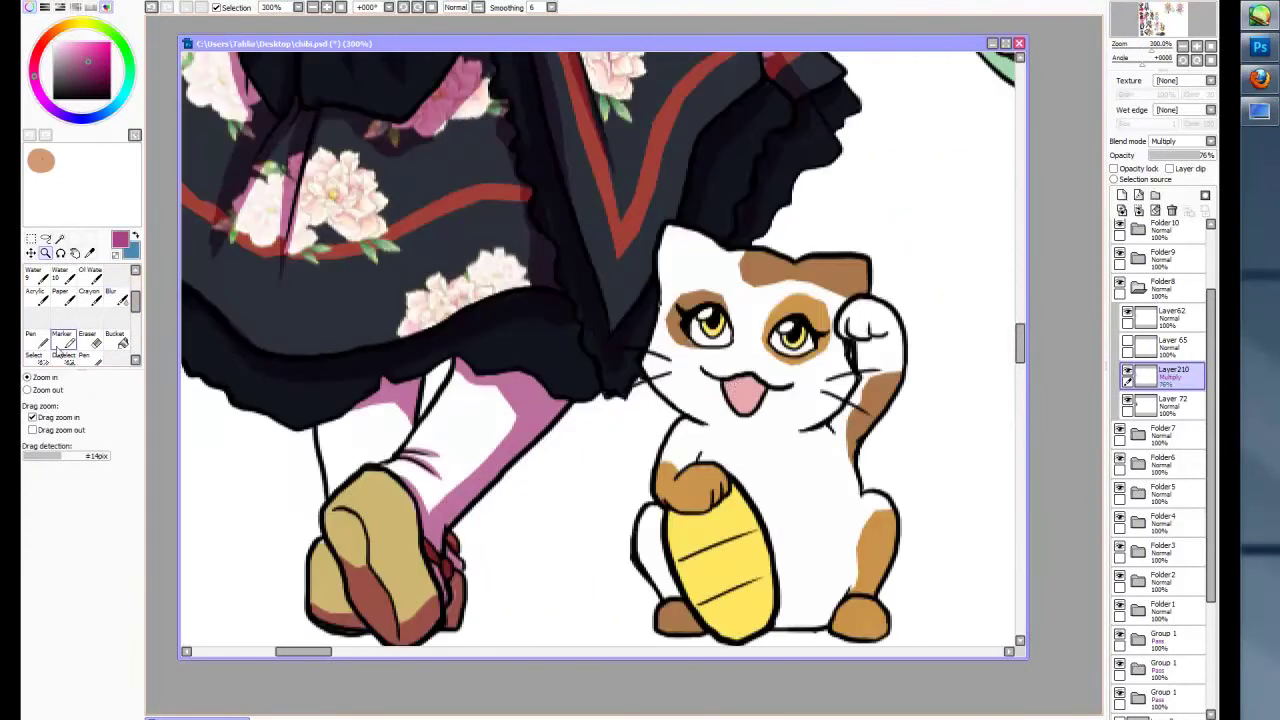
key(b)
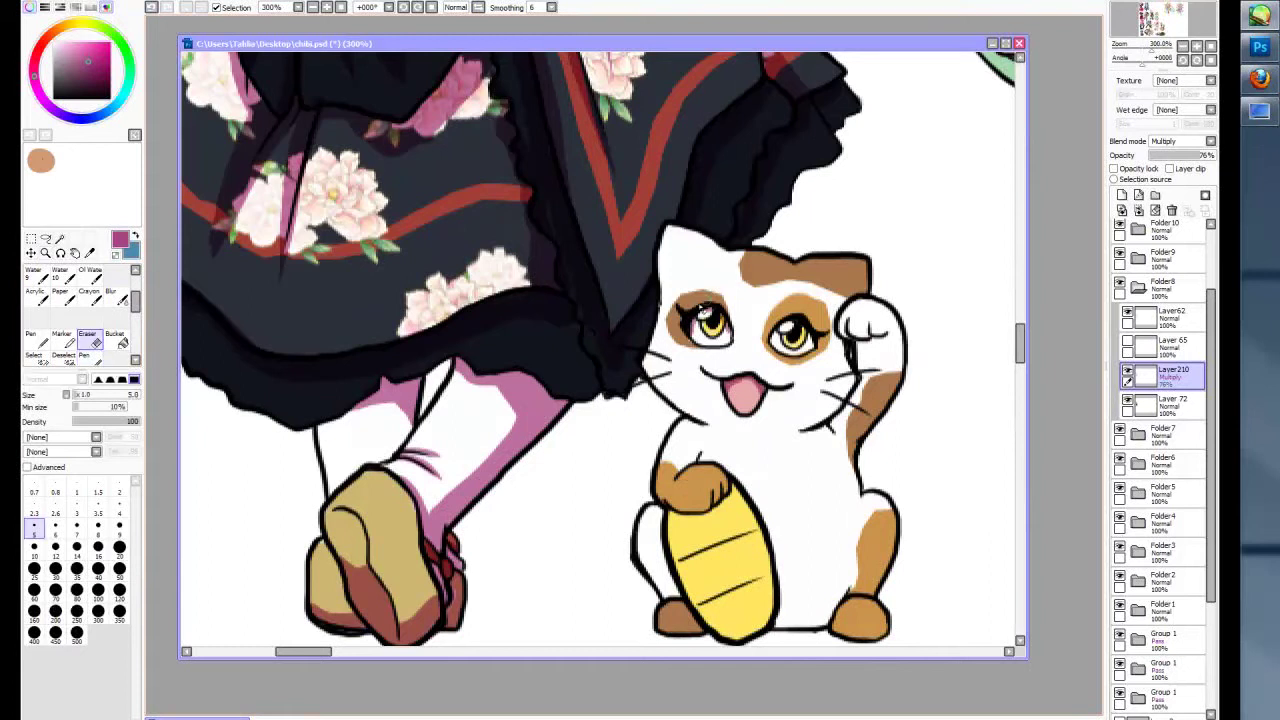
mouse_move(856, 396)
mouse_down()
mouse_move(838, 455)
mouse_move(858, 380)
mouse_move(878, 360)
mouse_move(865, 414)
mouse_up()
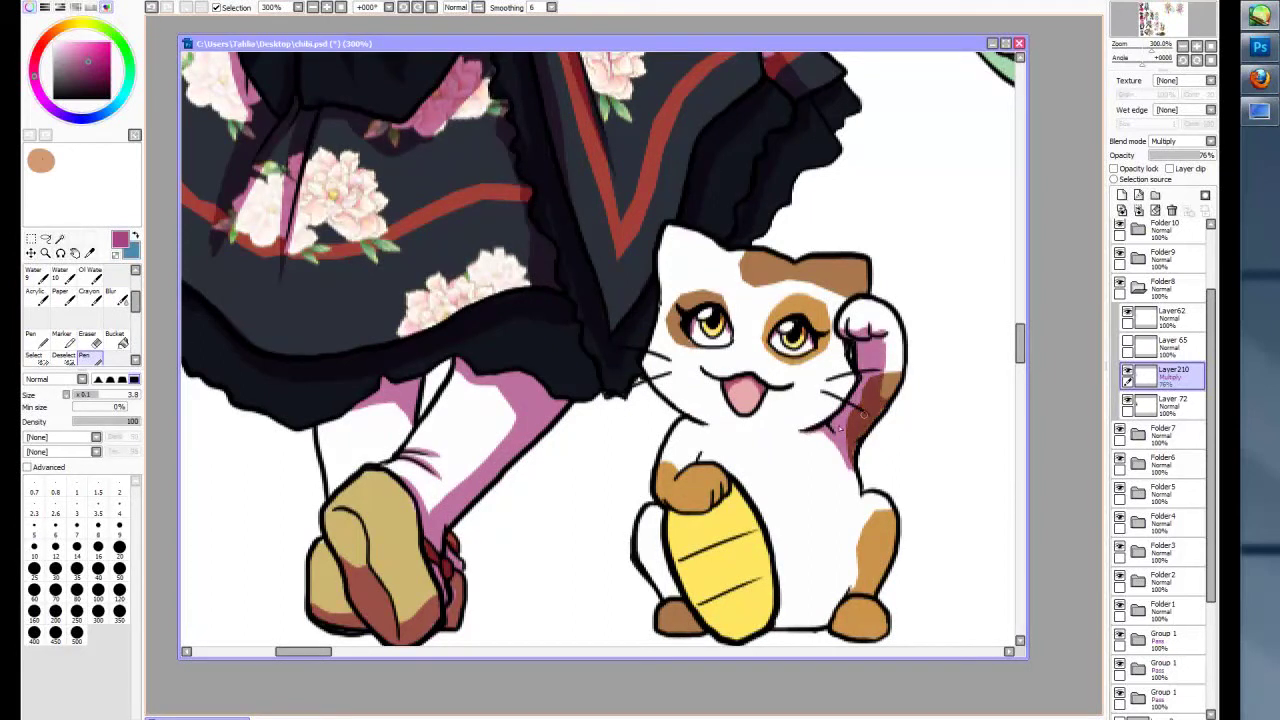
click(37, 338)
click(77, 549)
drag(793, 430, 858, 382)
mouse_move(648, 362)
mouse_down()
mouse_move(660, 406)
mouse_move(894, 484)
mouse_move(691, 427)
mouse_move(691, 488)
mouse_move(778, 469)
mouse_move(813, 479)
mouse_move(863, 448)
mouse_move(843, 454)
mouse_move(865, 500)
mouse_up()
- Shade the insides of the cat's ears and set the Multiply layer's opacity to 70%
scroll(668, 410, down, 3)
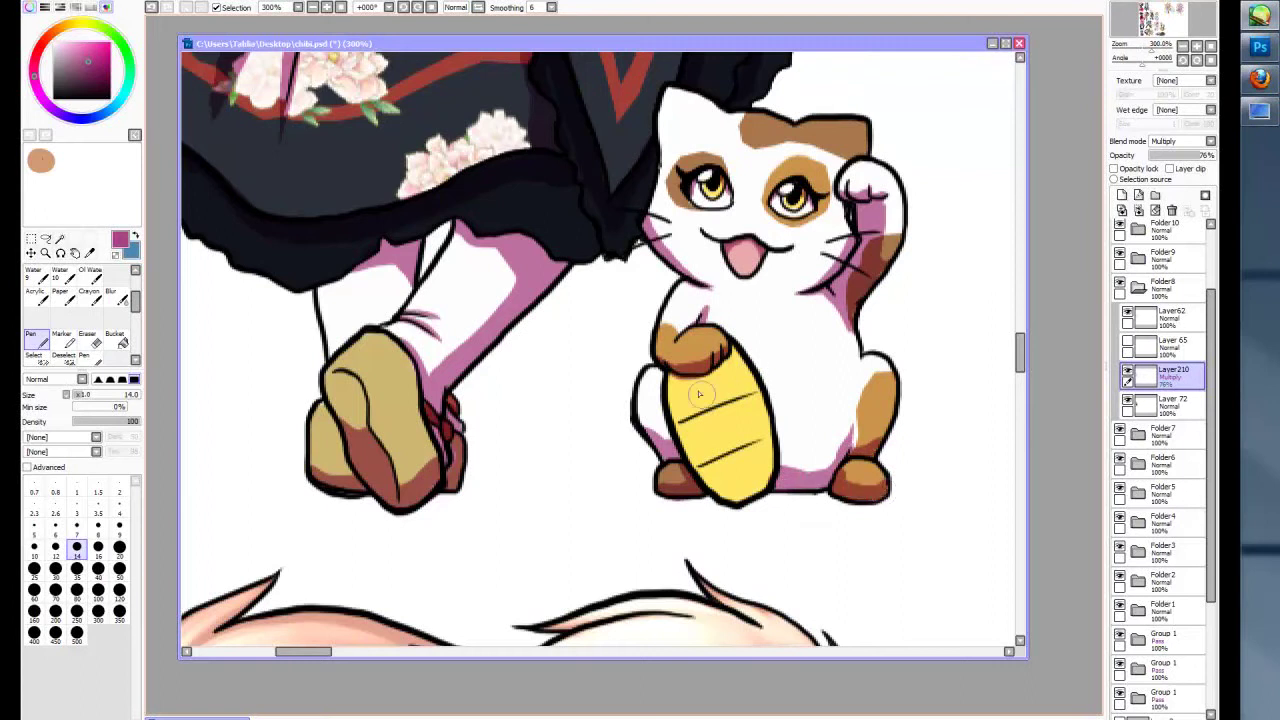
scroll(700, 330, up, 4)
drag(680, 298, 688, 310)
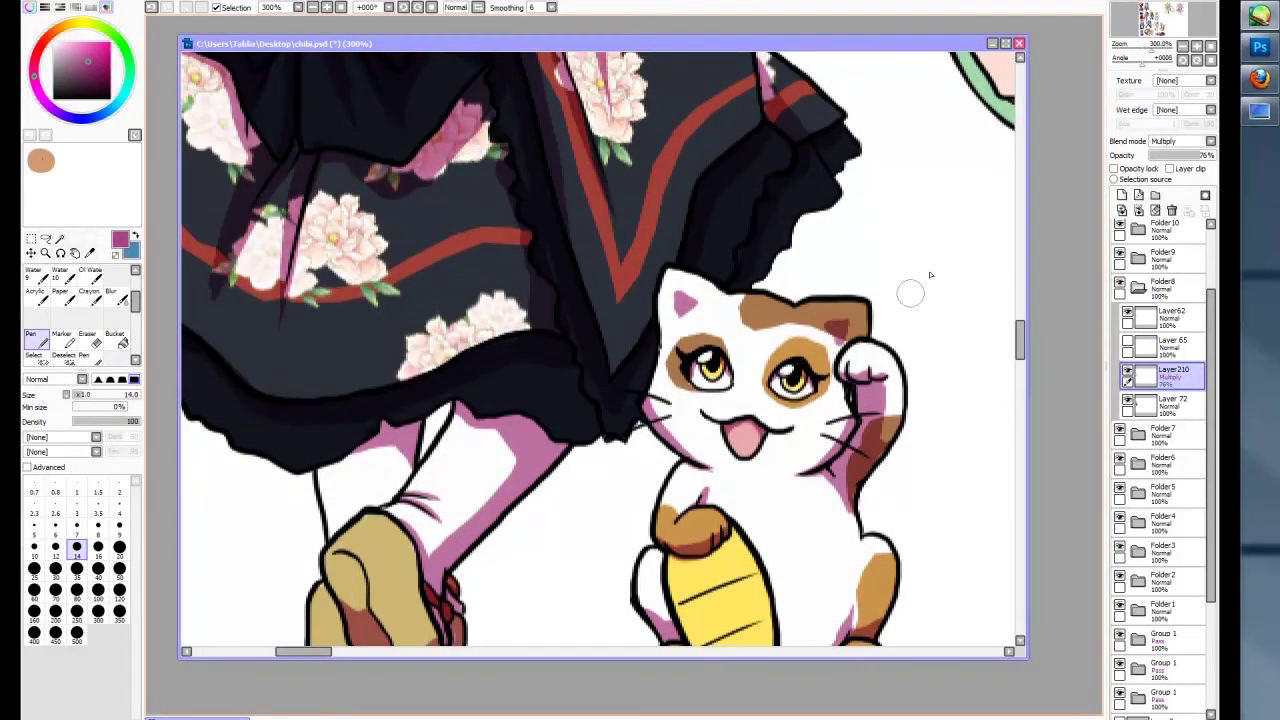
scroll(929, 275, down, 4)
scroll(929, 275, up, 3)
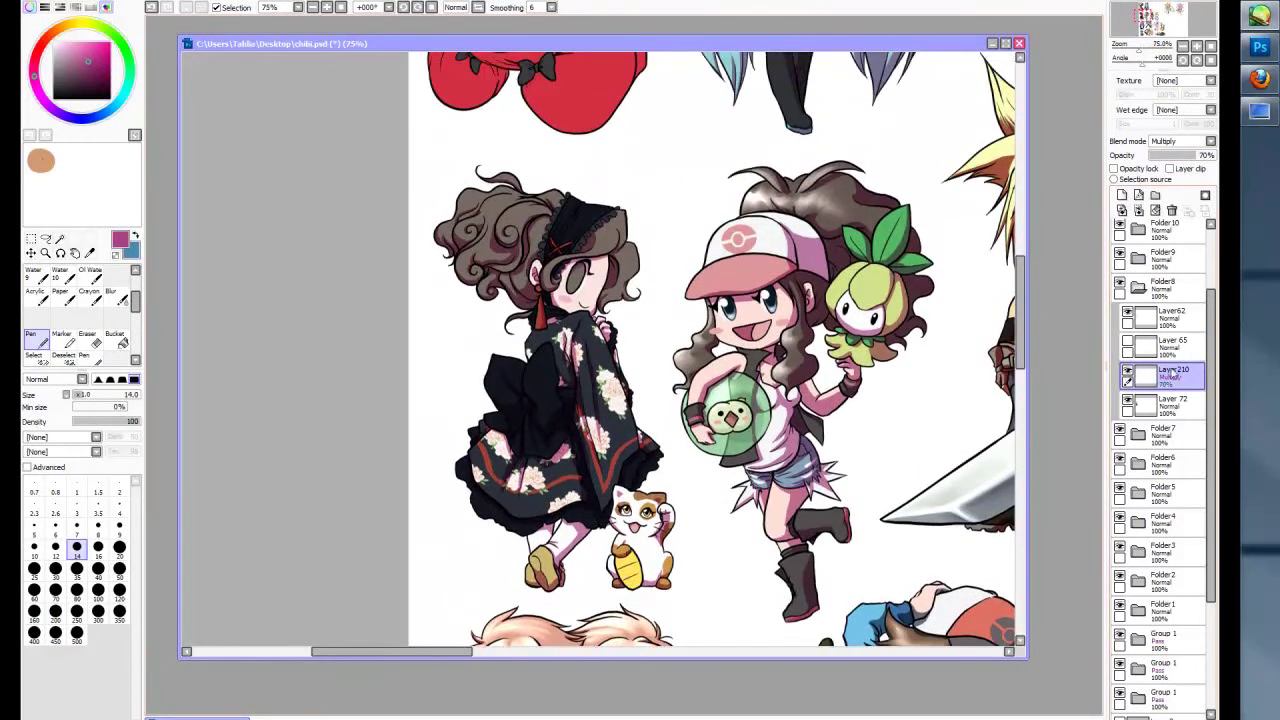
- Add two layers beneath the Multiply shading layer and paint the kimono girl's eye black, leaving its lower part lighter
click(1121, 195)
scroll(560, 250, up, 5)
click(73, 90)
mouse_move(575, 248)
mouse_down()
mouse_move(586, 224)
mouse_move(573, 262)
mouse_move(577, 226)
mouse_up()
key(b)
click(35, 336)
click(1121, 195)
click(57, 98)
- Add a layer at the top of the folder and paint a round white highlight in the kimono girl's eye
key(ctrl+shift+n)
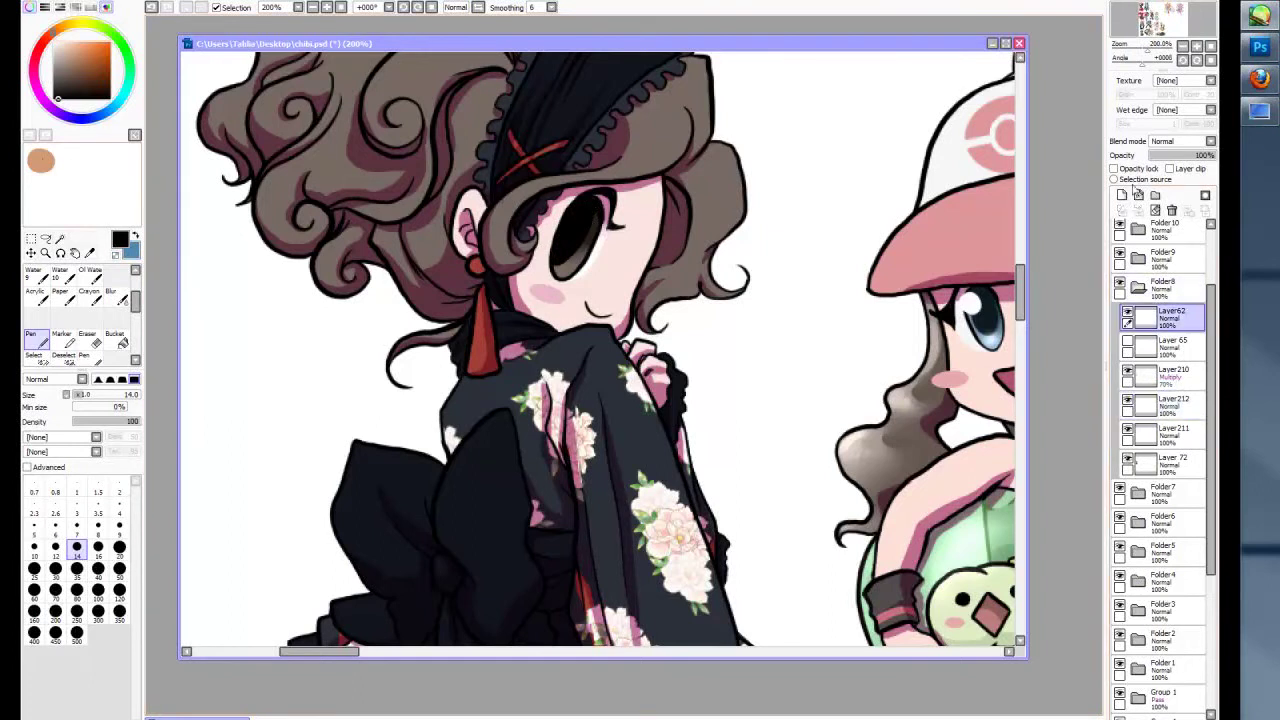
key(x)
scroll(576, 418, up, 2)
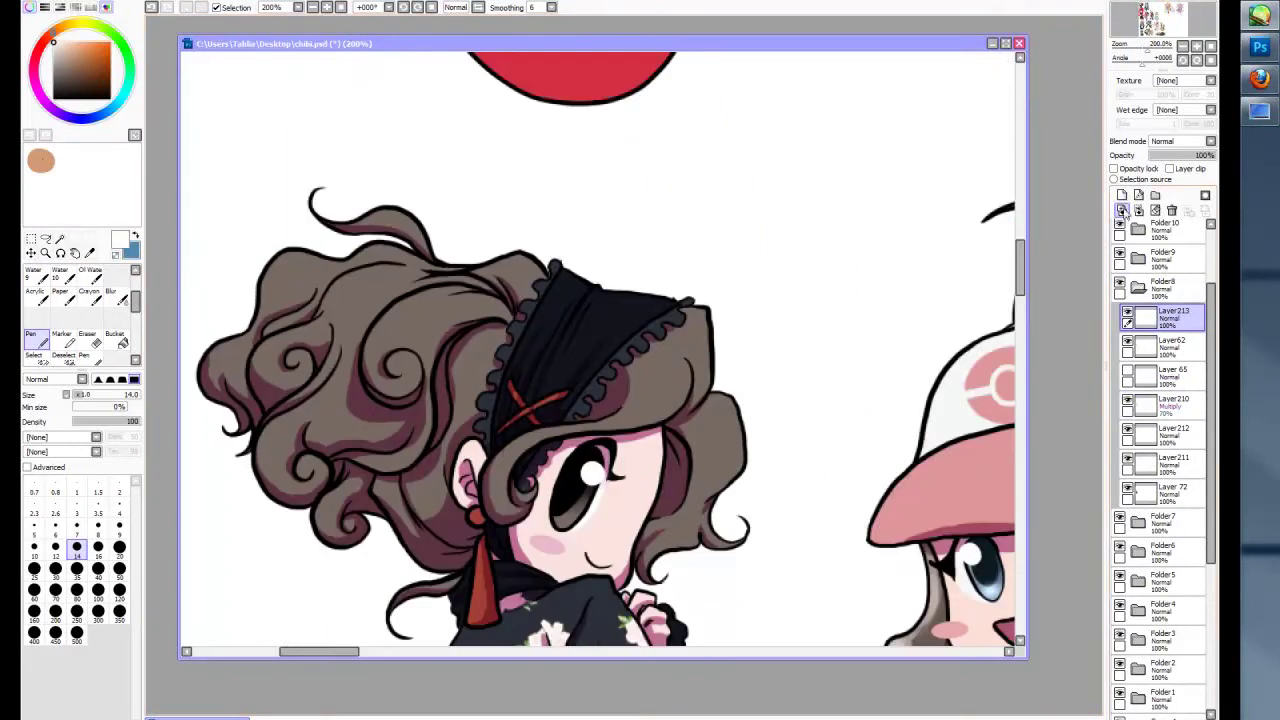
- Add an Addition layer above the Multiply layer and paint white Marker highlights on the fringe and front locks
click(1172, 402)
key(ctrl+shift+n)
key(m)
scroll(1210, 142, down, 2)
drag(518, 446, 650, 400)
drag(706, 310, 703, 385)
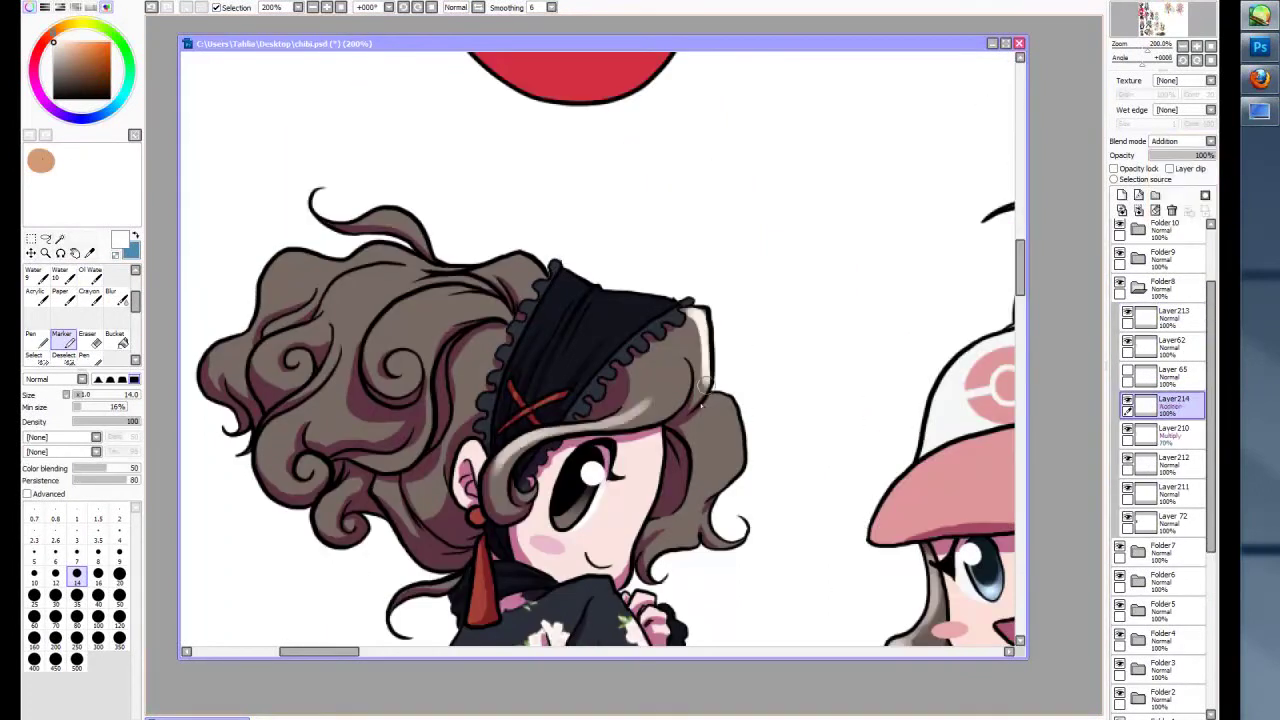
key(e)
mouse_move(506, 453)
mouse_down()
mouse_move(659, 407)
mouse_move(661, 465)
mouse_move(722, 427)
mouse_move(712, 403)
mouse_move(722, 468)
mouse_up()
key(m)
- Paint white highlights on the loose lock and the upper strands swept back from the headband
drag(542, 236, 482, 272)
drag(368, 204, 426, 250)
mouse_move(514, 300)
mouse_down()
mouse_move(420, 310)
mouse_move(440, 292)
mouse_move(392, 324)
mouse_up()
drag(410, 256, 324, 316)
drag(398, 280, 354, 290)
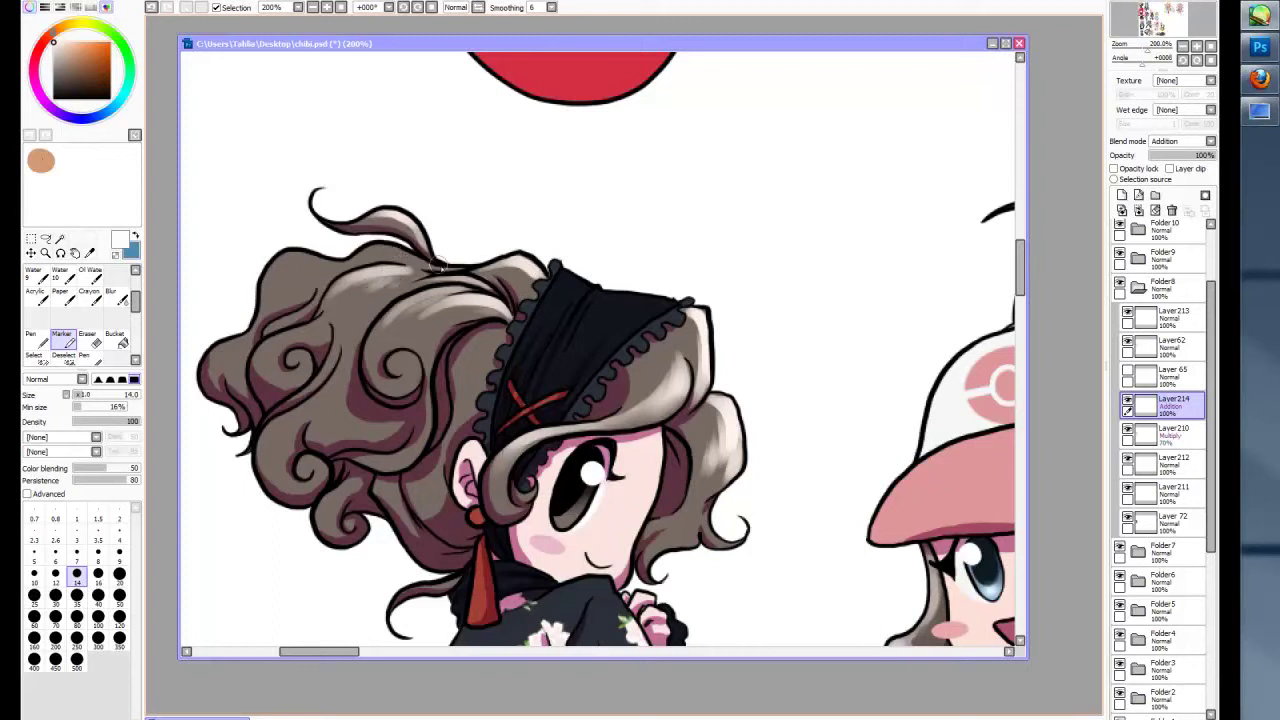
- Extend the highlights across the outer top of the bun and soften them with Blur
drag(446, 250, 350, 268)
drag(338, 258, 270, 276)
mouse_move(390, 280)
mouse_down()
mouse_move(340, 302)
mouse_move(268, 292)
mouse_move(381, 316)
mouse_up()
key(b)
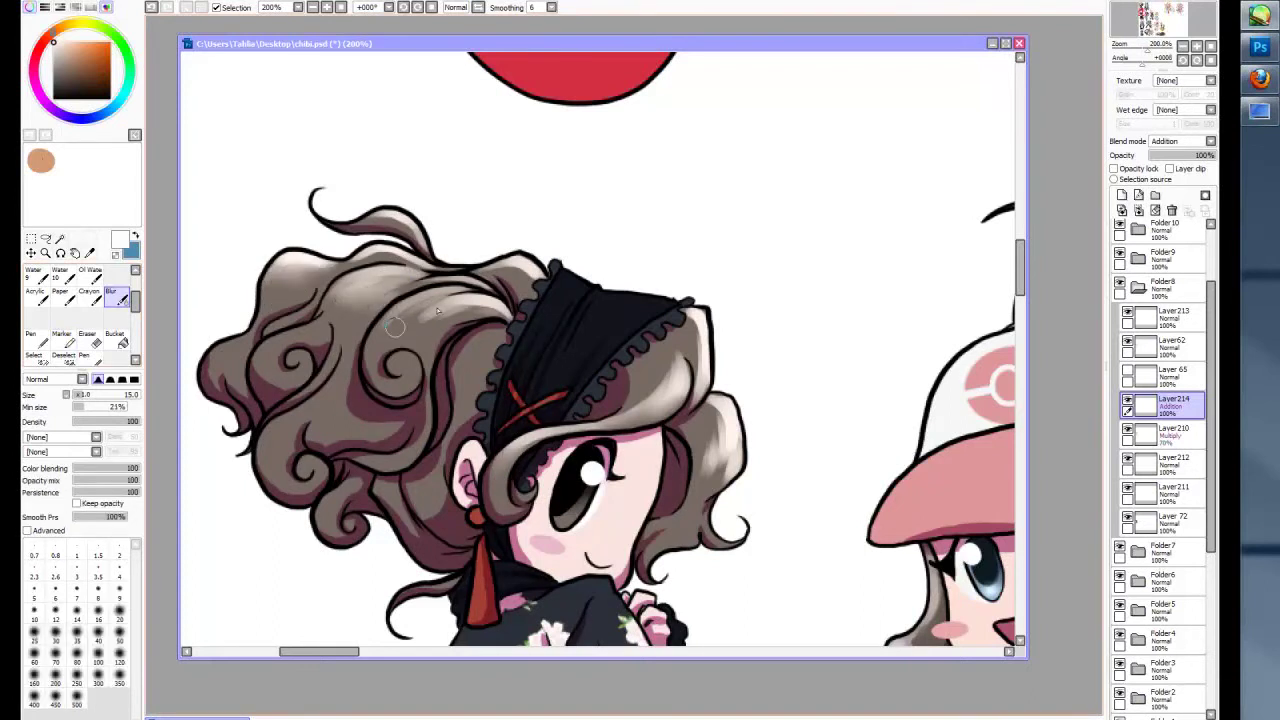
key(m)
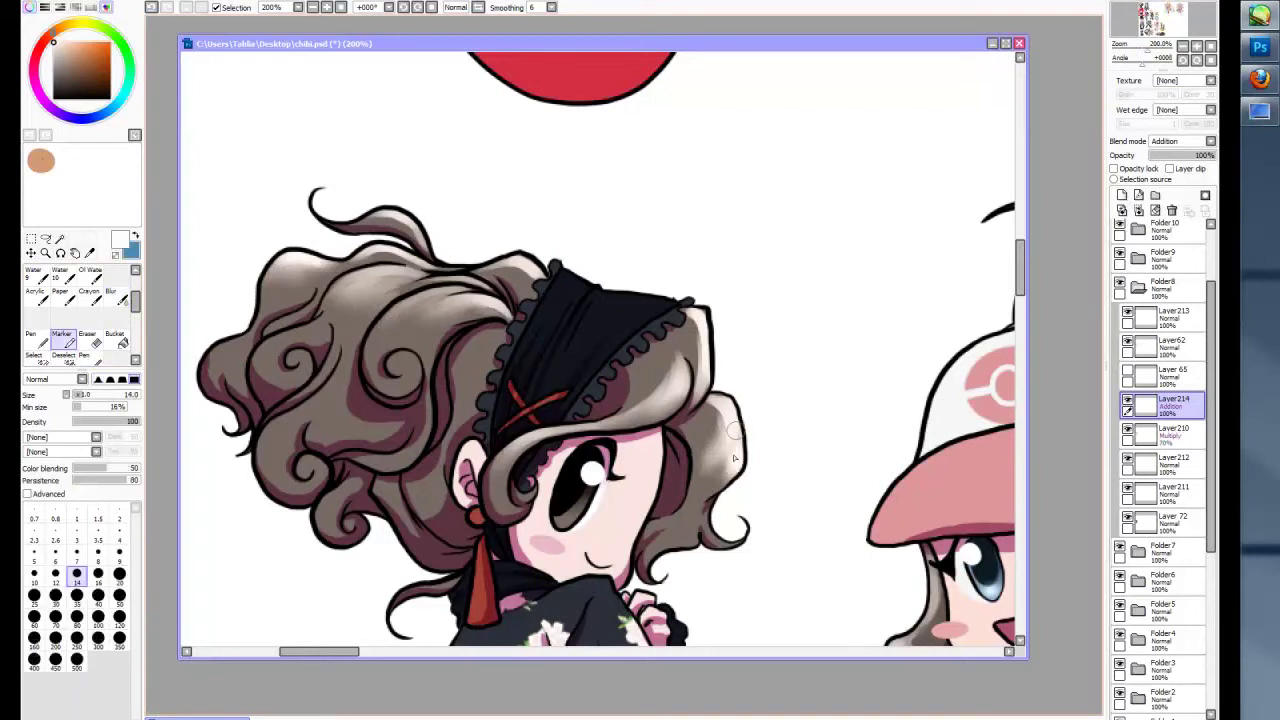
- Add a layer for crisp white Pen highlights on the bun, then change its blend mode and lower its opacity
key(n)
click(1122, 195)
drag(328, 292, 396, 280)
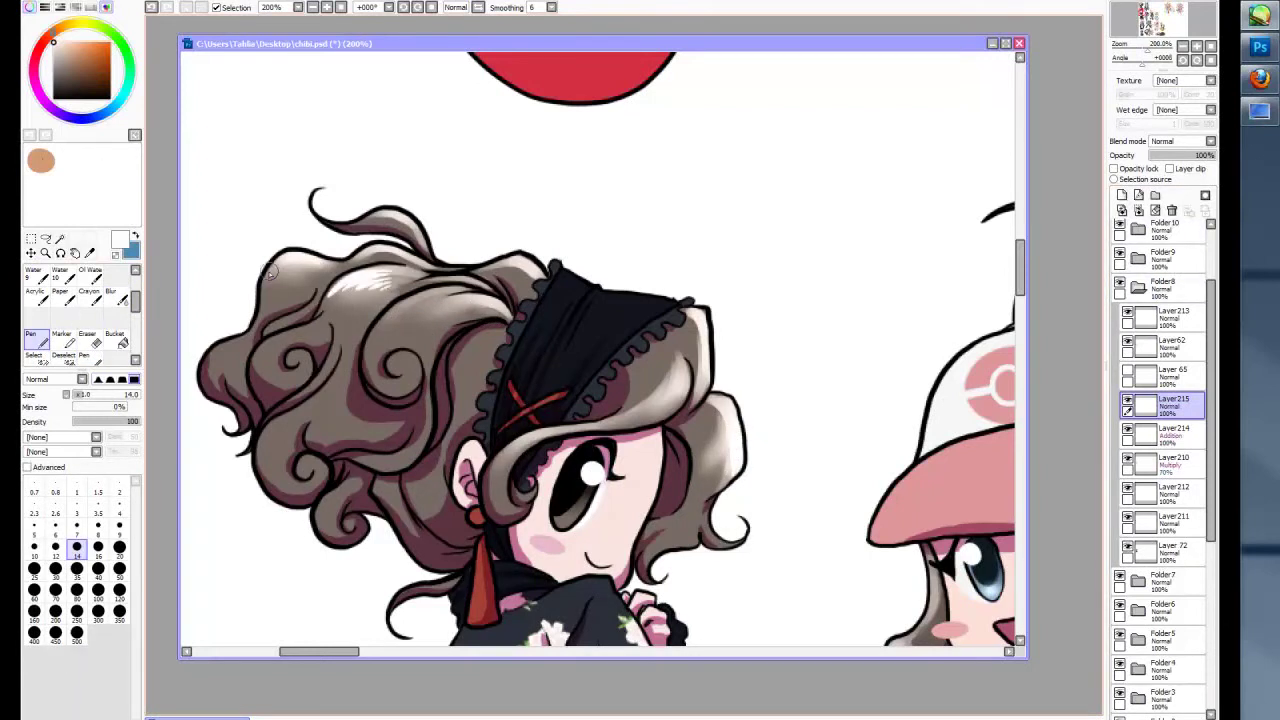
click(1183, 141)
click(1170, 190)
drag(1208, 155, 1180, 155)
- Blur the crisp highlights on the bun and fringe and merge their layer into the Addition layer below
click(118, 298)
mouse_move(398, 268)
mouse_down()
mouse_move(410, 300)
mouse_move(440, 310)
mouse_up()
drag(640, 400, 677, 369)
click(313, 10)
key(ctrl+e)
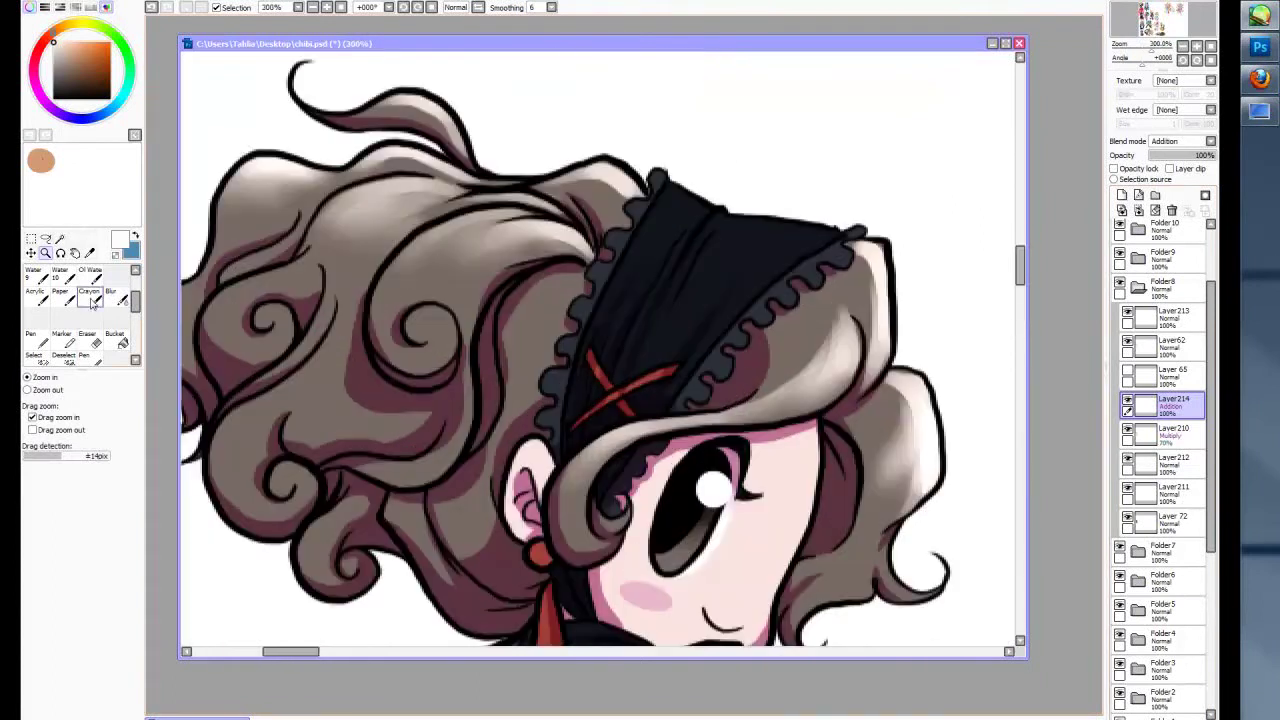
- Paint more Marker highlights on the bun's curls, the fringe, the front lock and the hair behind the ear
click(62, 340)
drag(222, 345, 400, 182)
mouse_move(230, 212)
mouse_down()
mouse_move(305, 188)
mouse_move(255, 185)
mouse_move(395, 270)
mouse_up()
drag(490, 220, 380, 295)
drag(455, 310, 410, 345)
mouse_move(790, 395)
mouse_down()
mouse_move(815, 335)
mouse_move(866, 305)
mouse_up()
drag(905, 395, 905, 505)
drag(279, 418, 479, 418)
mouse_move(480, 380)
mouse_down()
mouse_move(420, 430)
mouse_move(415, 500)
mouse_move(495, 510)
mouse_up()
drag(505, 465, 475, 505)
- Blur the new highlights across the bun's curls, upper strands and loose lock
scroll(362, 300, down, 3)
scroll(510, 300, up, 3)
key(b)
drag(445, 385, 435, 325)
drag(400, 250, 455, 215)
drag(350, 235, 425, 212)
mouse_move(490, 130)
mouse_down()
mouse_move(505, 105)
mouse_move(525, 140)
mouse_up()
drag(590, 200, 678, 168)
scroll(678, 168, up, 3)
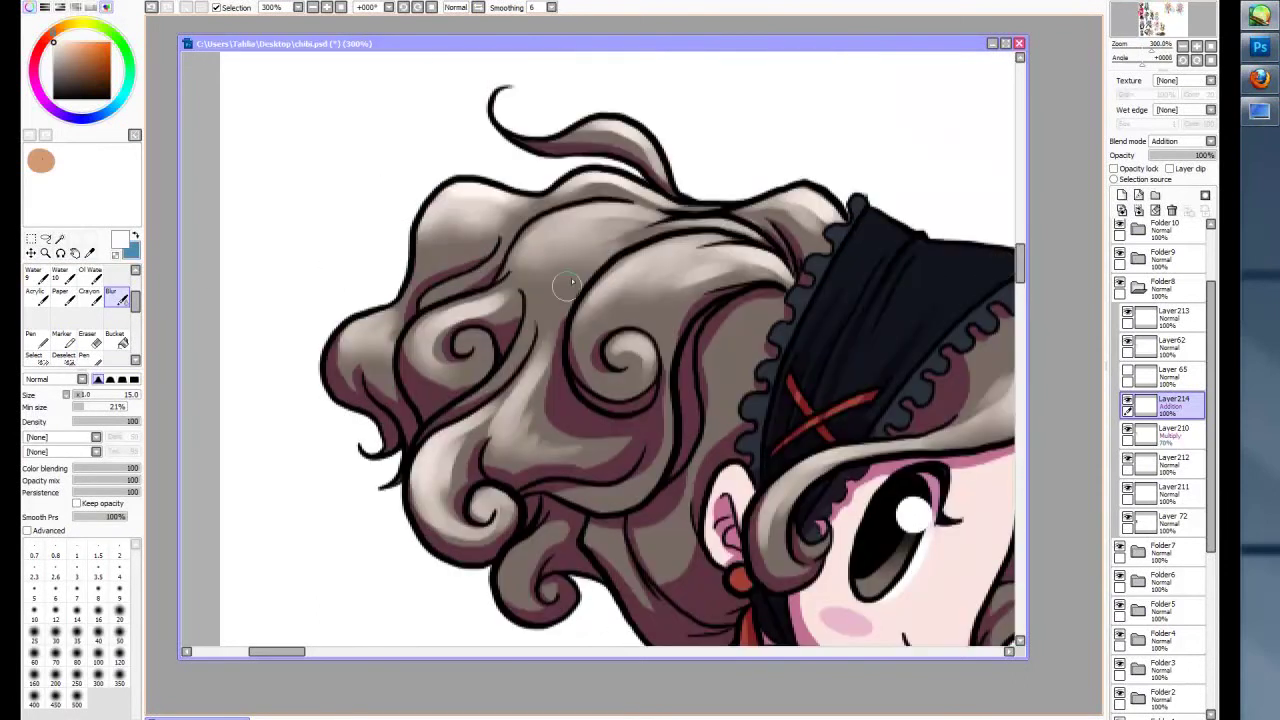
- Erase the excess highlight on the hair beside the headband and trim the highlights on the bun's outer curls
key(e)
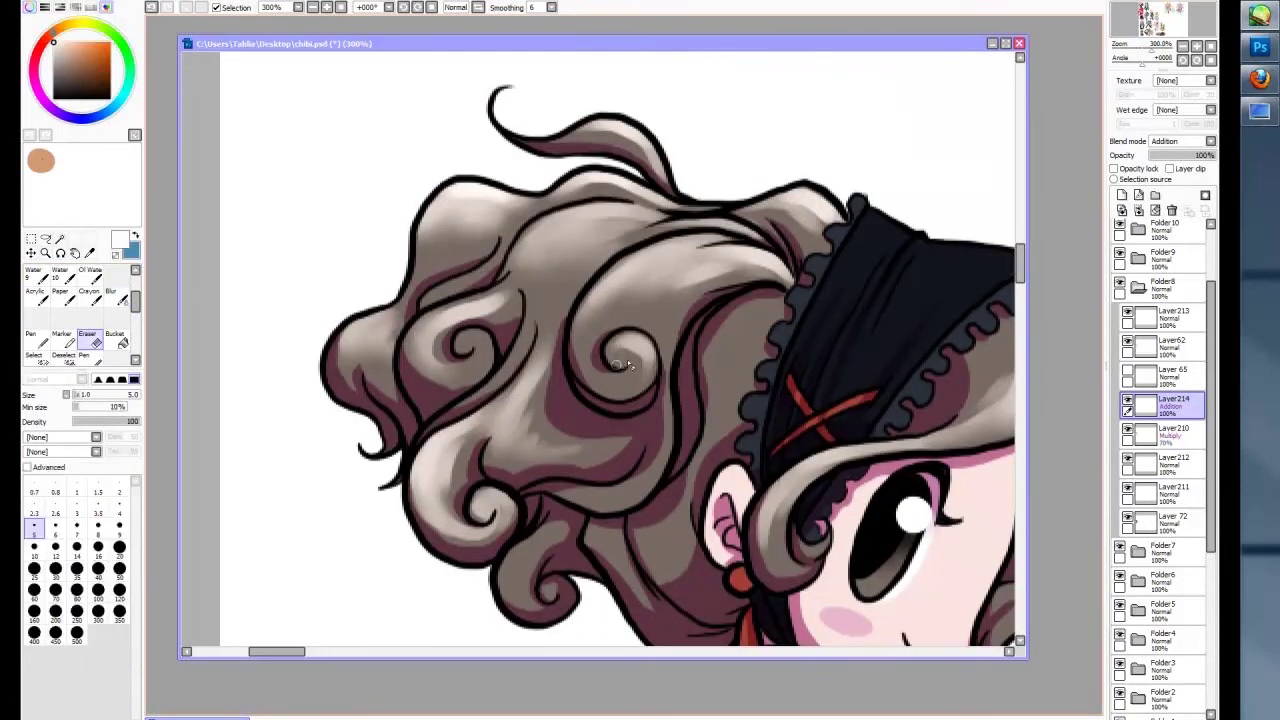
drag(768, 298, 716, 345)
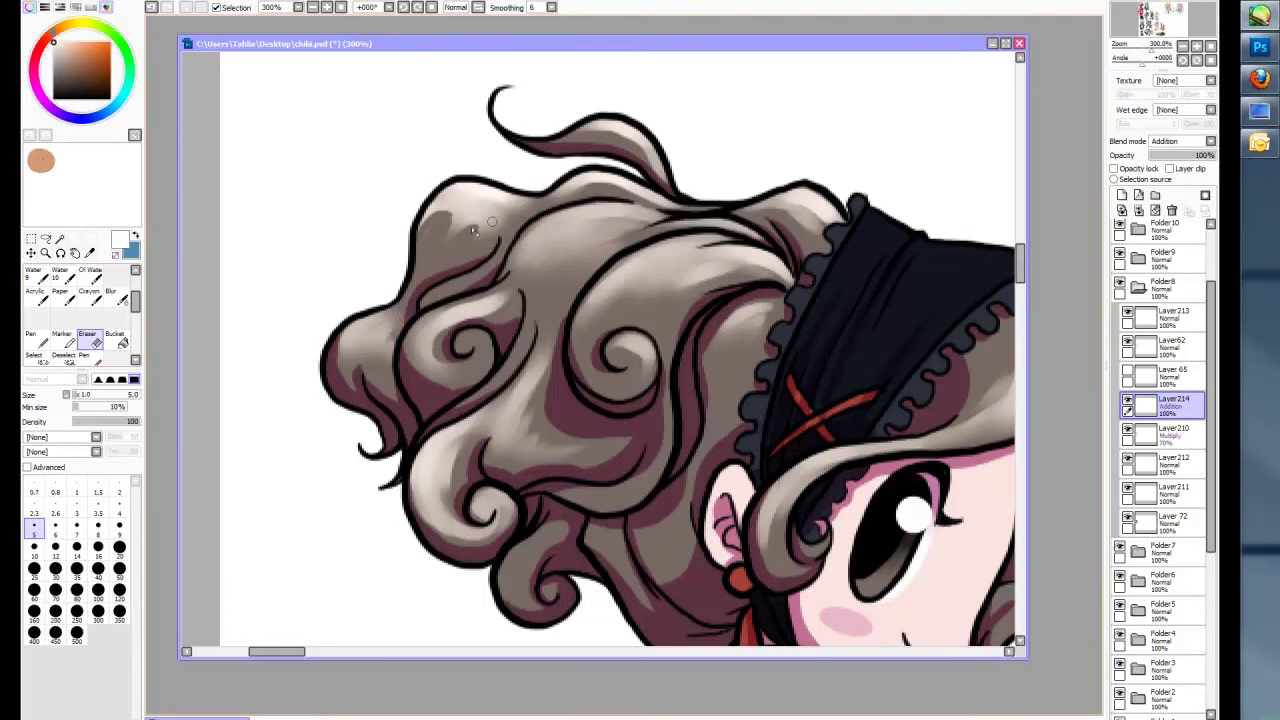
key(b)
scroll(480, 240, down, 5)
scroll(505, 316, up, 6)
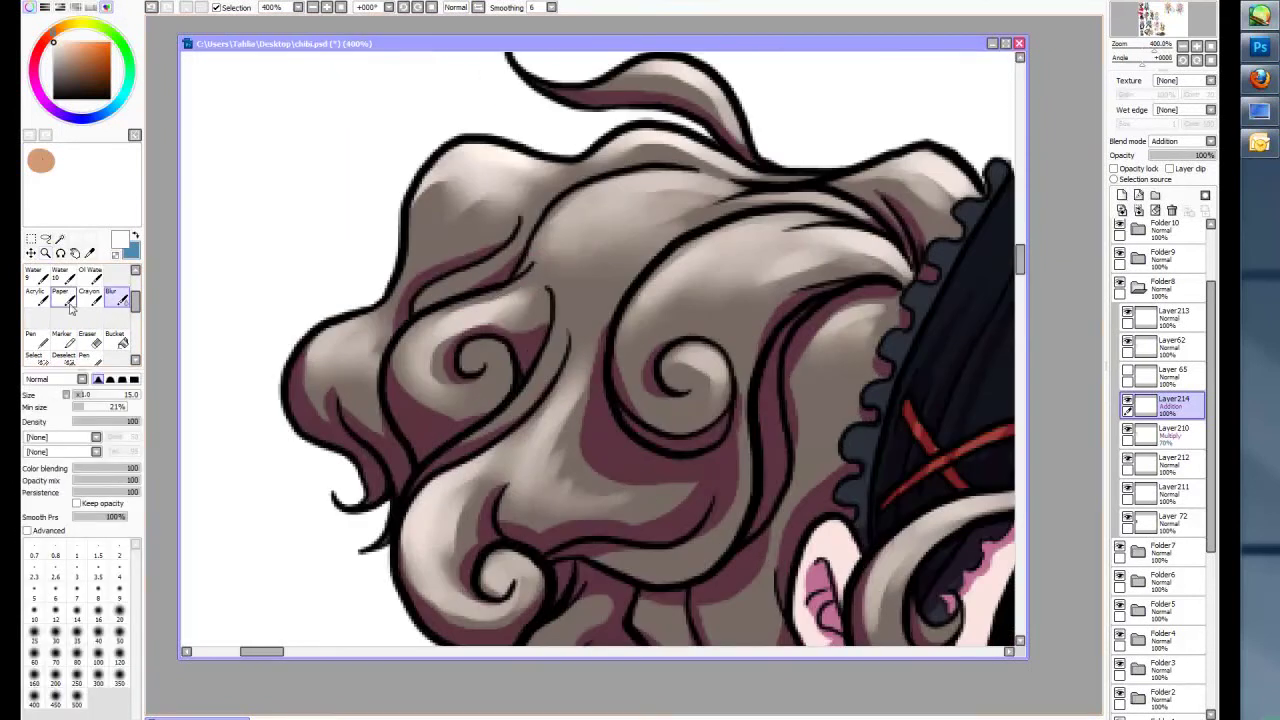
- Refine the highlights on the bun's outer curls, central strands and large spiral curl by alternately erasing and blurring them
key(e)
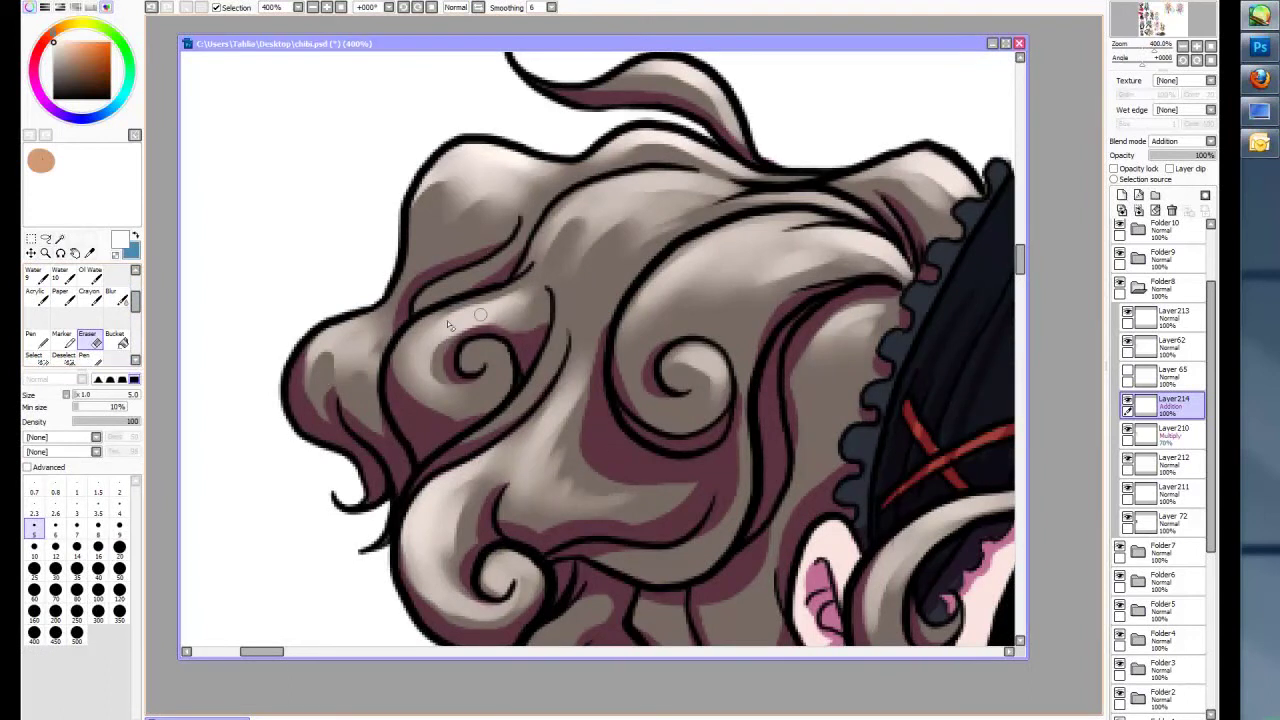
key(b)
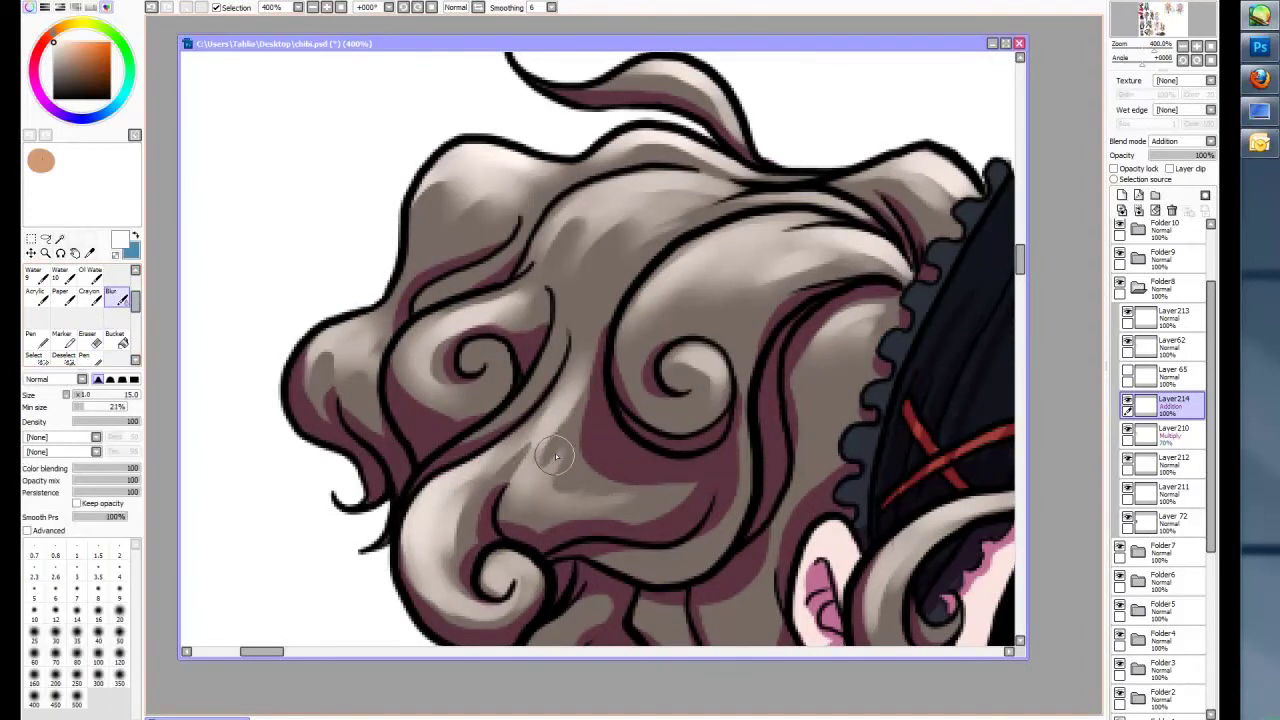
key(e)
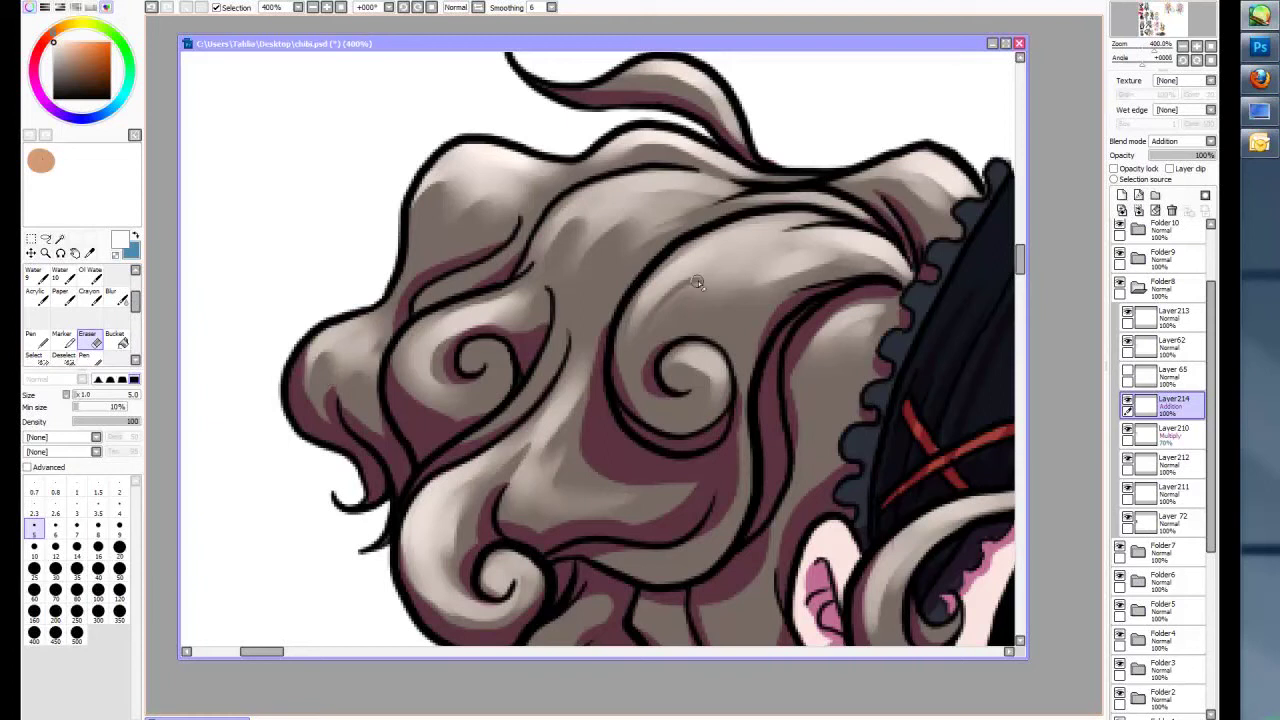
key(b)
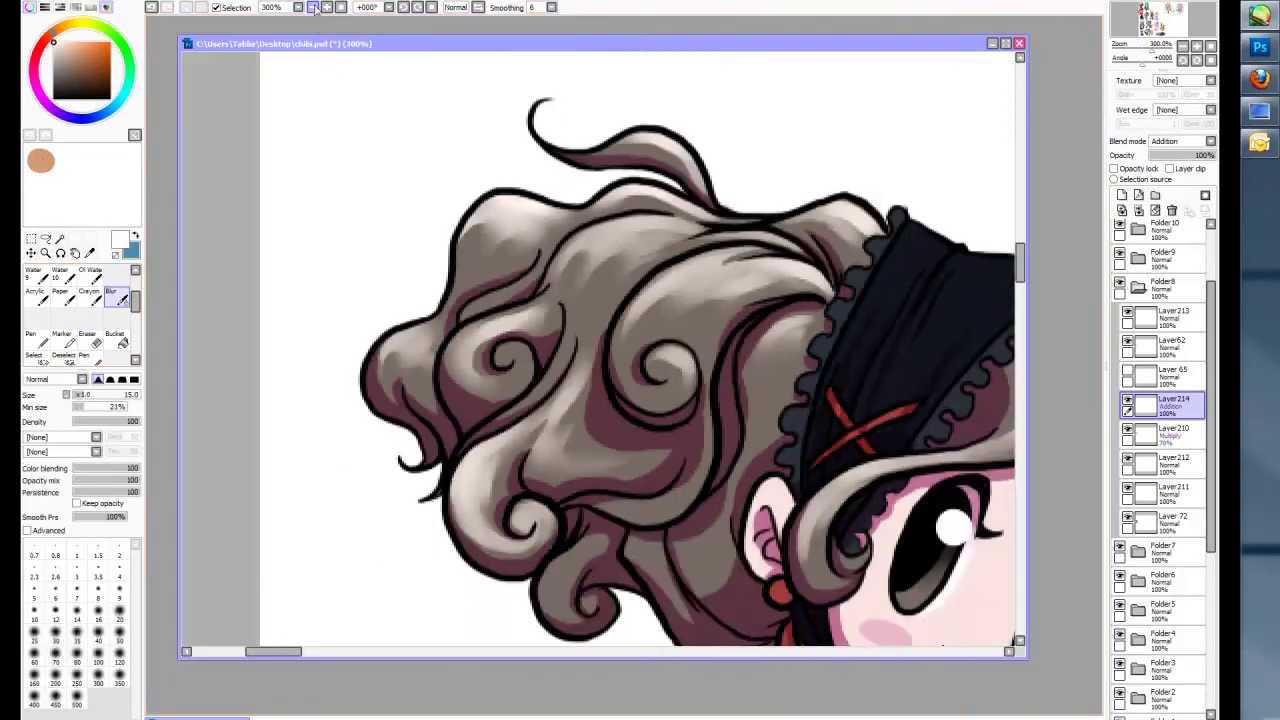
scroll(760, 280, down, 3)
scroll(844, 428, up, 3)
- Clean up and blur the highlights on the fringe and the hair beside the face
key(e)
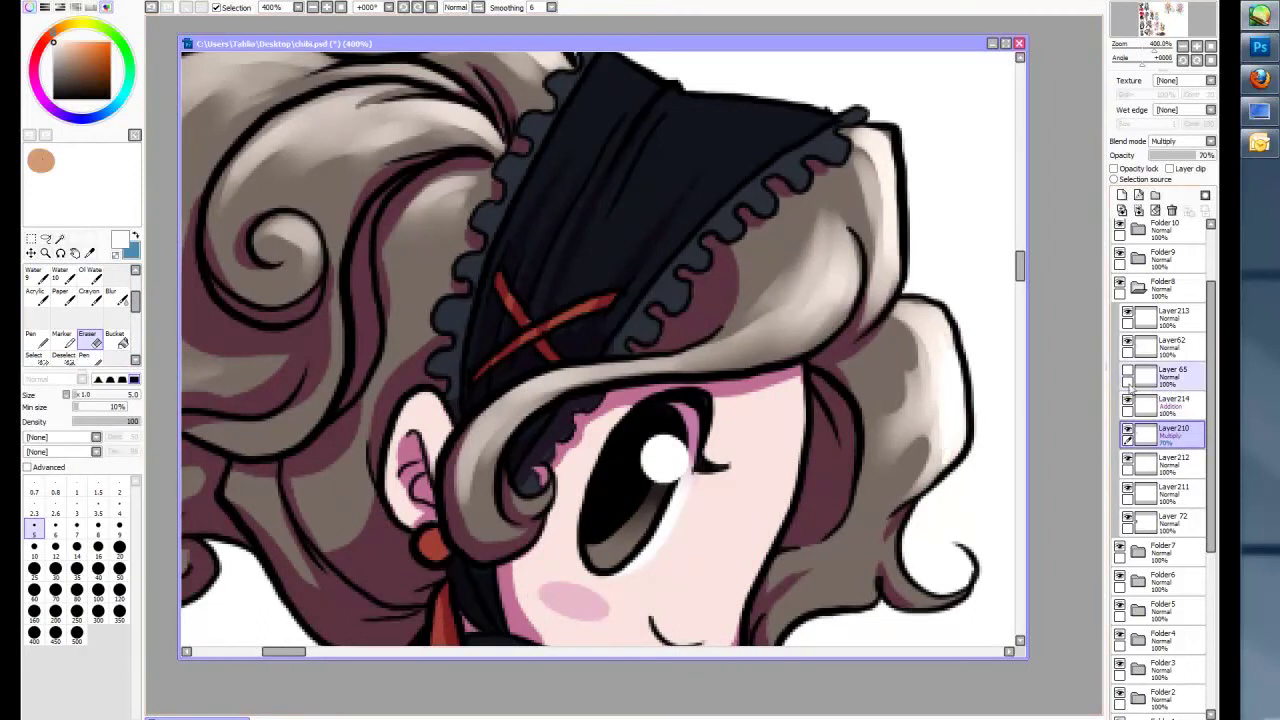
key(b)
drag(905, 450, 855, 330)
scroll(830, 287, down, 4)
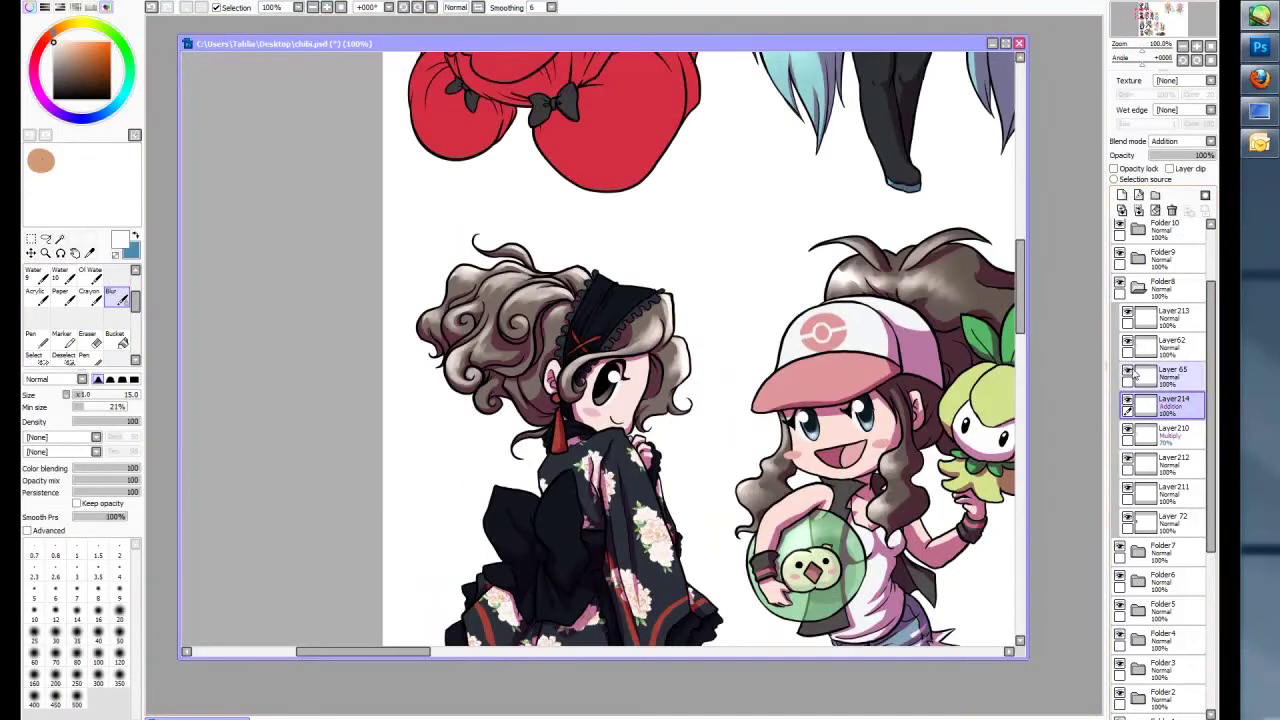
- Show Layer 65, set it to Addition and draw crisp white Pen highlights on the bun's upper strands, the hair by the headband and the fringe
click(436, 282)
click(436, 282)
key(n)
drag(410, 280, 555, 232)
drag(300, 210, 445, 178)
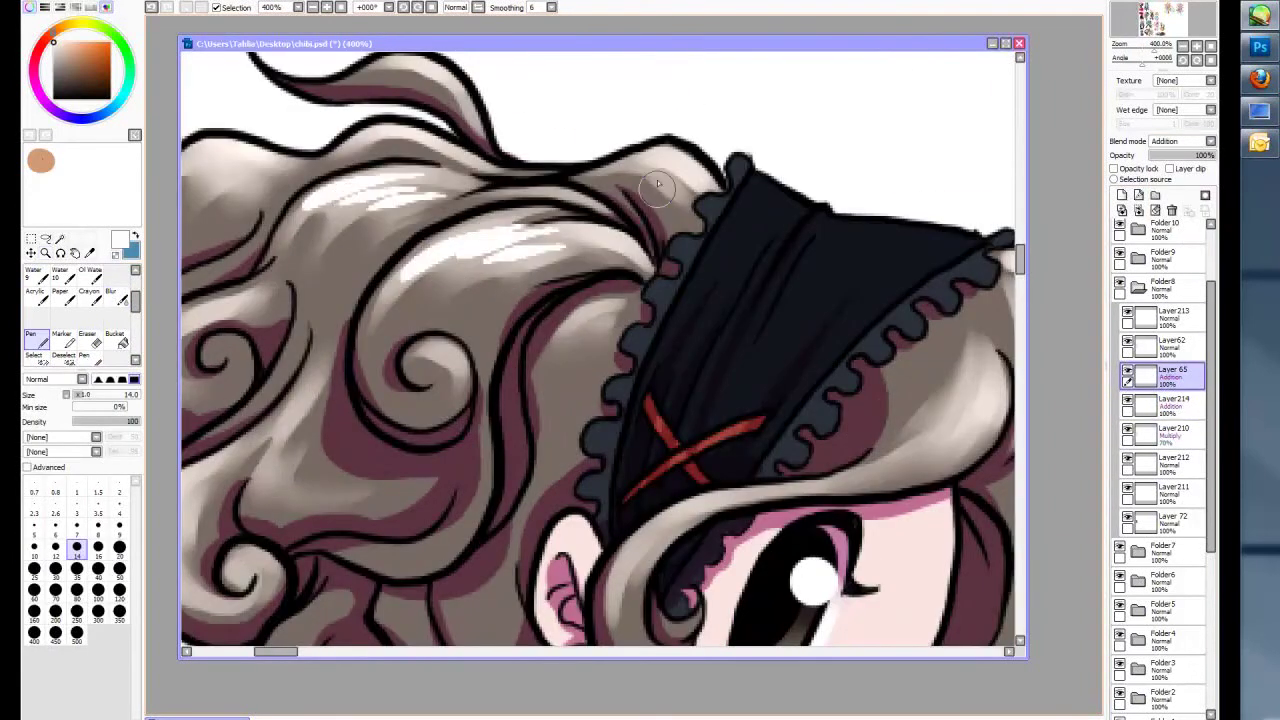
drag(645, 205, 712, 140)
scroll(445, 355, up, 2)
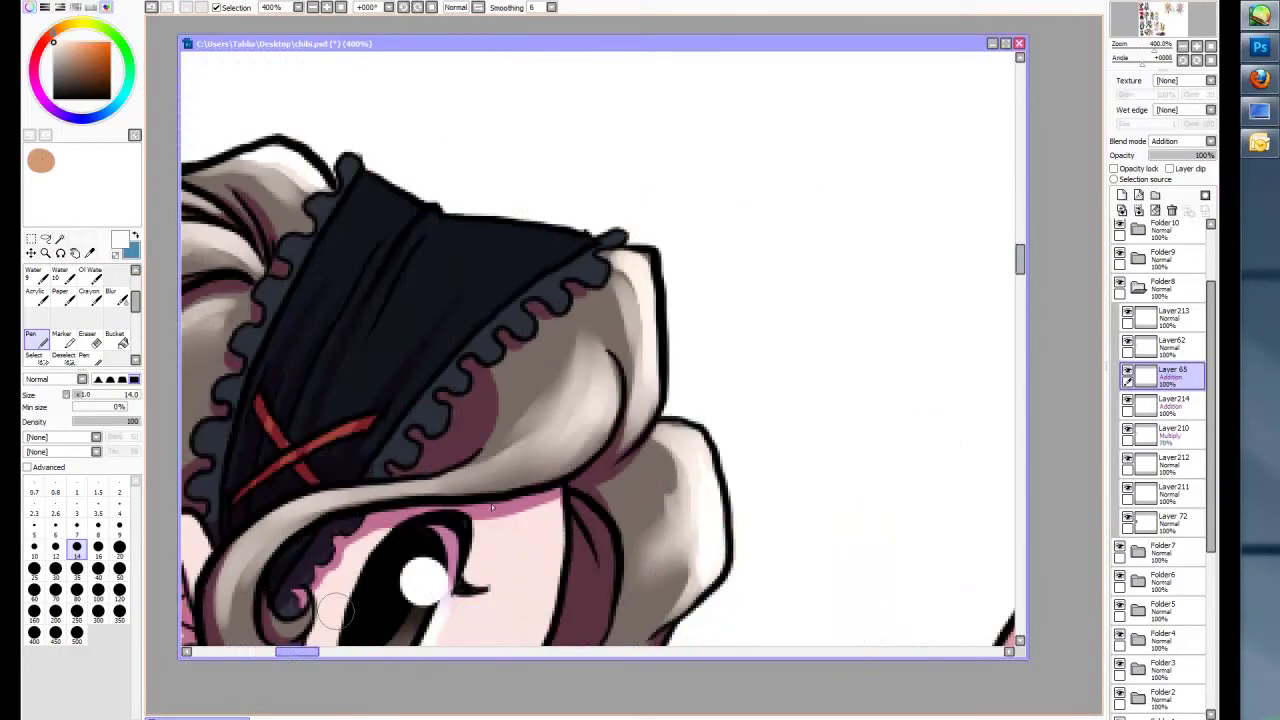
scroll(628, 128, right, 5)
drag(598, 348, 550, 430)
- Lower the opacity of the crisp highlight layer to 18% and switch to the Blur brush
scroll(525, 270, down, 5)
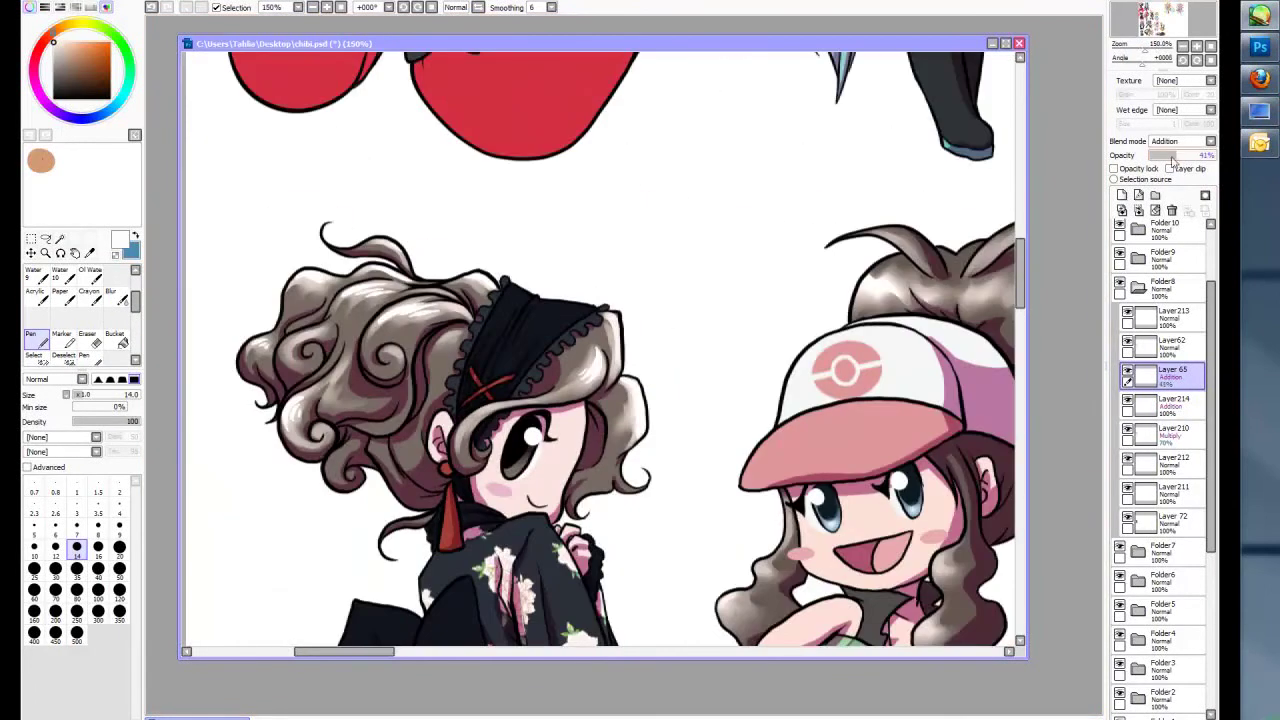
drag(1173, 157, 1159, 156)
key(b)
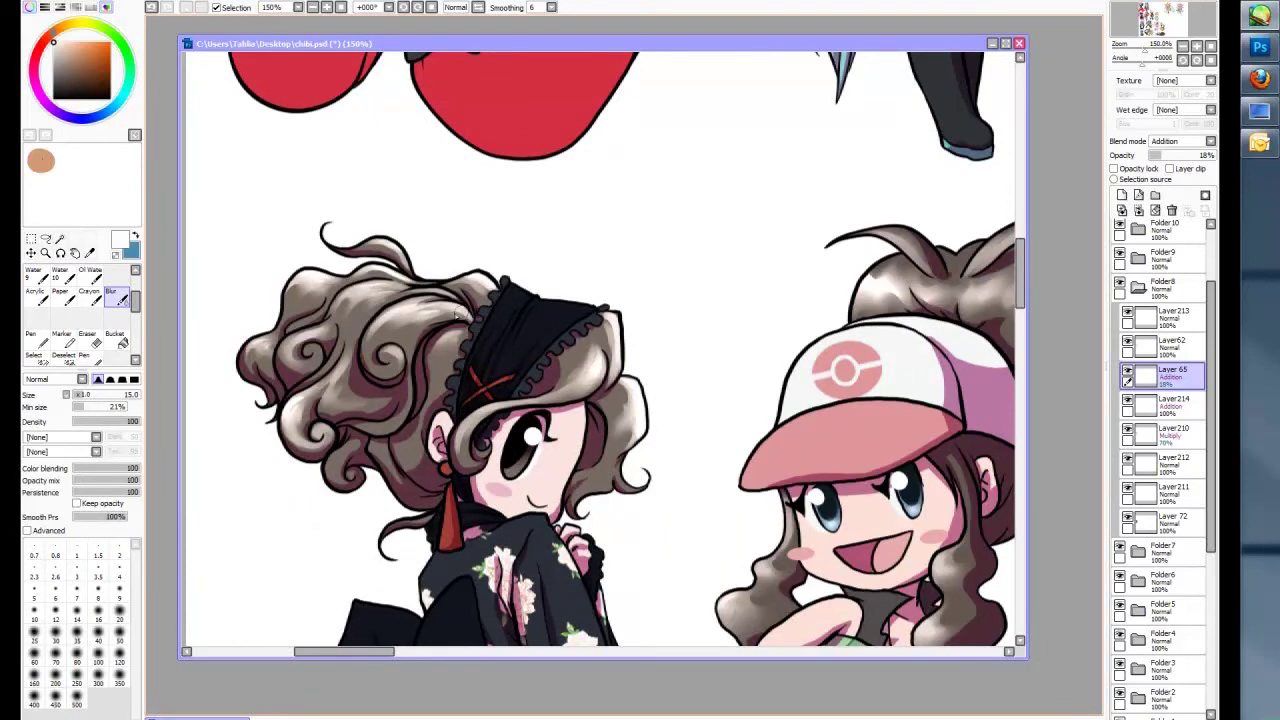